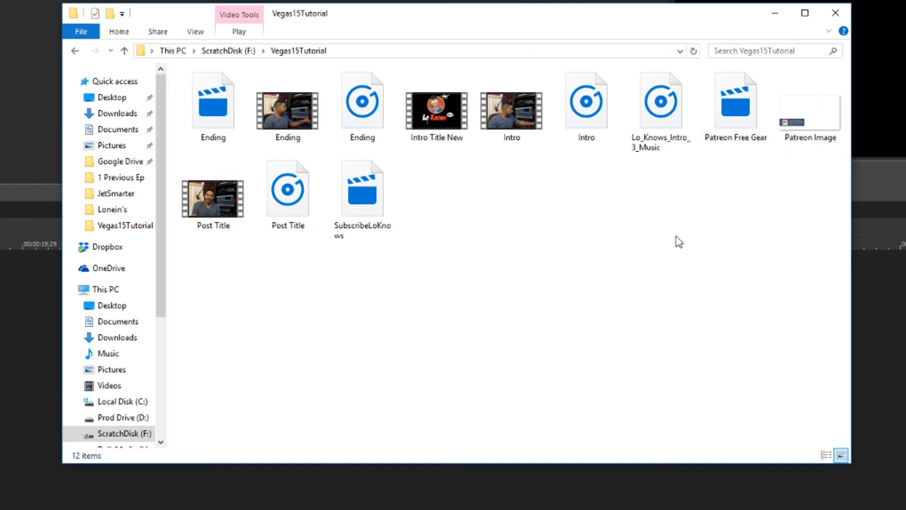
Step: Go up from the Vegas15Tutorial folder to the ScratchDisk (F:) drive's root, and switch to VEGAS Pro
key(BackSpace)
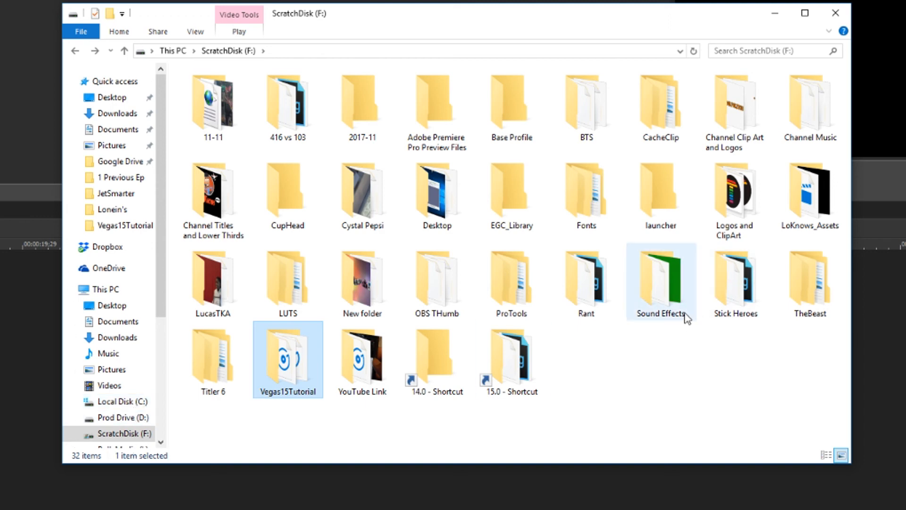
mouse_move(687, 318)
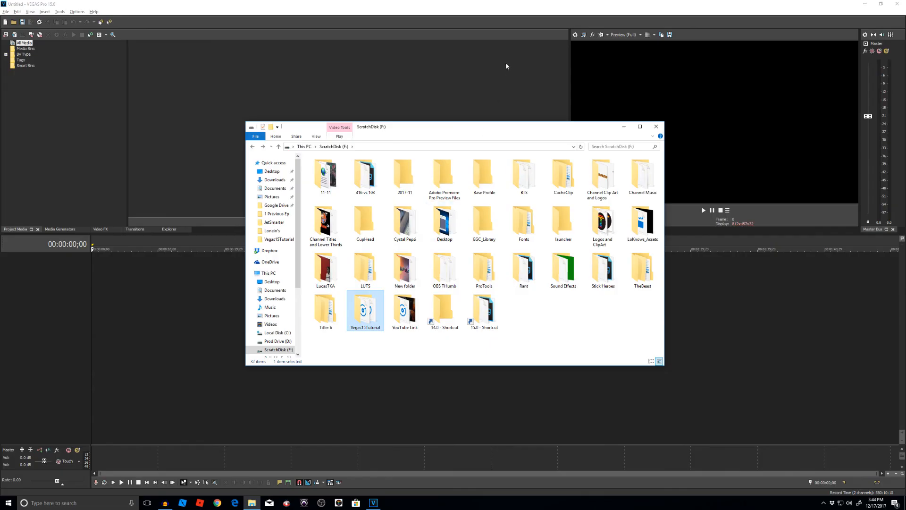
click(506, 66)
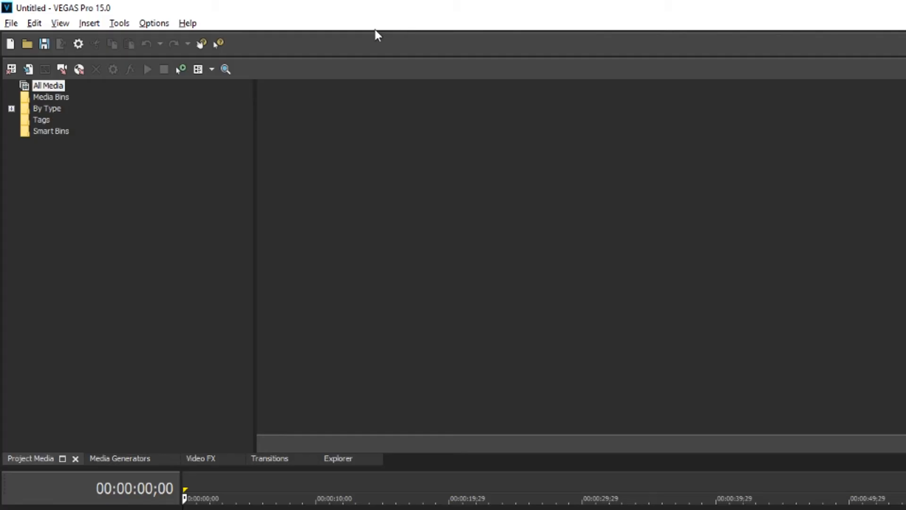
Step: Save the project under the name Vegas15Tut in the Vegas15Tutorial folder on ScratchDisk (F:)
click(11, 23)
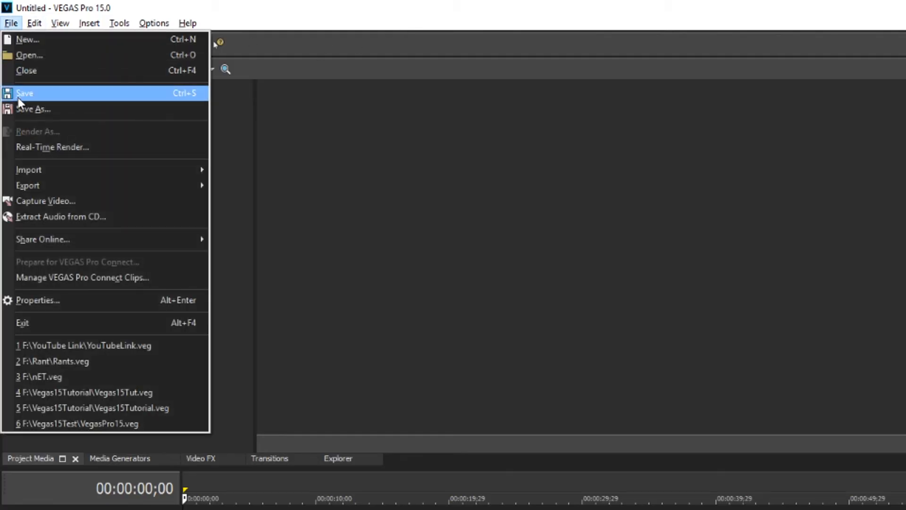
click(33, 109)
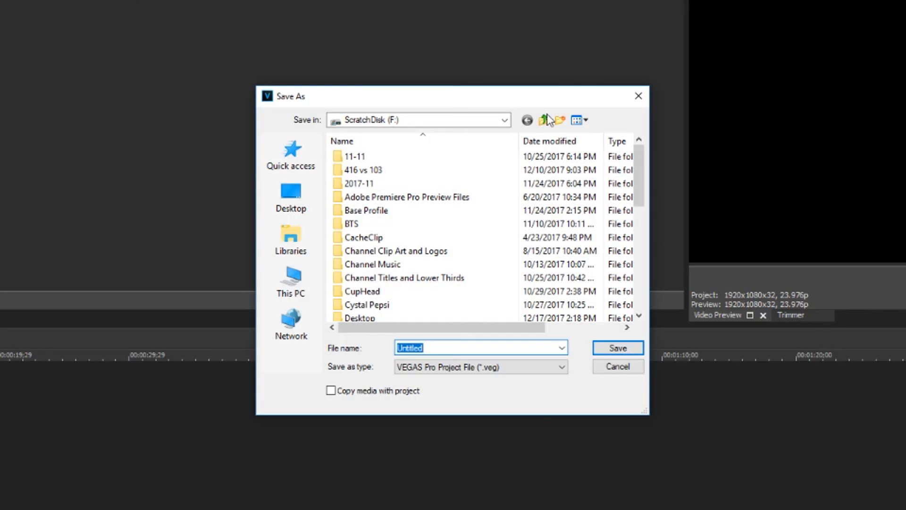
drag(642, 184, 632, 284)
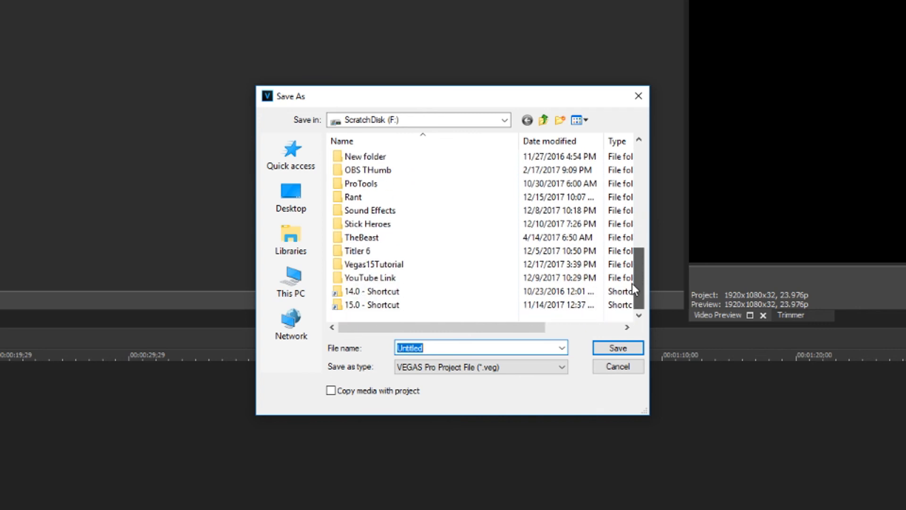
double_click(361, 265)
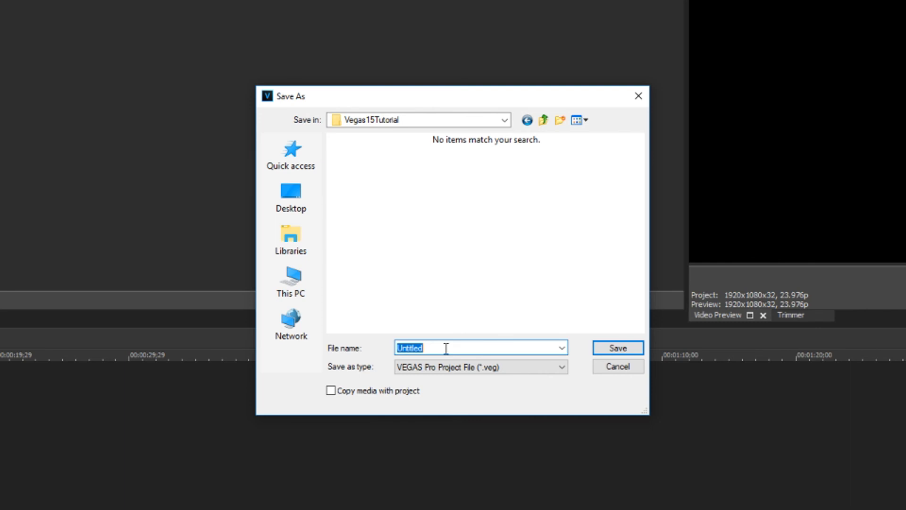
text(Vegas15)
key(BackSpace)
key(BackSpace)
key(BackSpace)
key(BackSpace)
text(as15Tut)
click(629, 348)
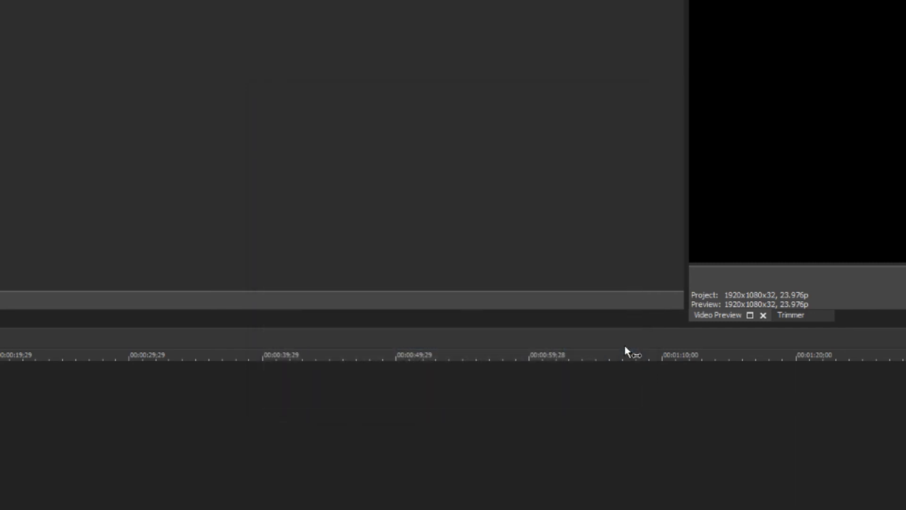
Step: Check for the saved project file in the Vegas15Tutorial folder in File Explorer, and return to VEGAS Pro
click(251, 503)
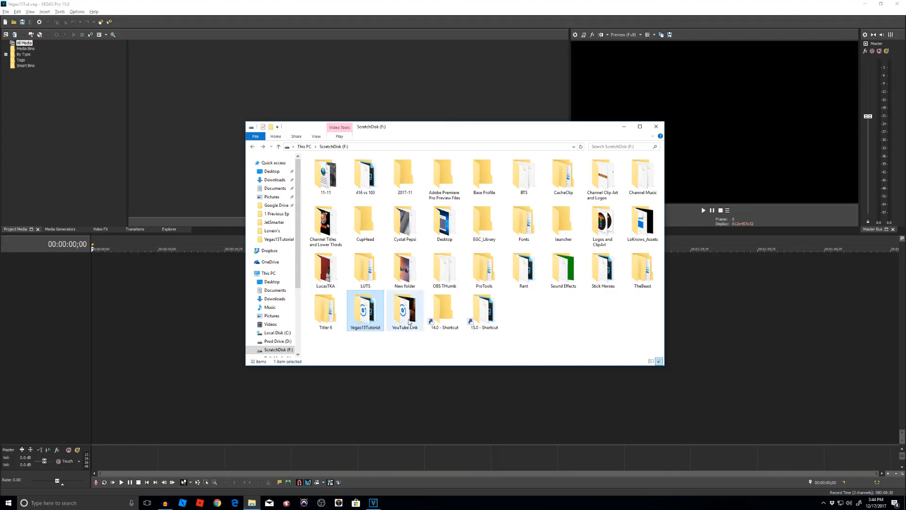
double_click(356, 315)
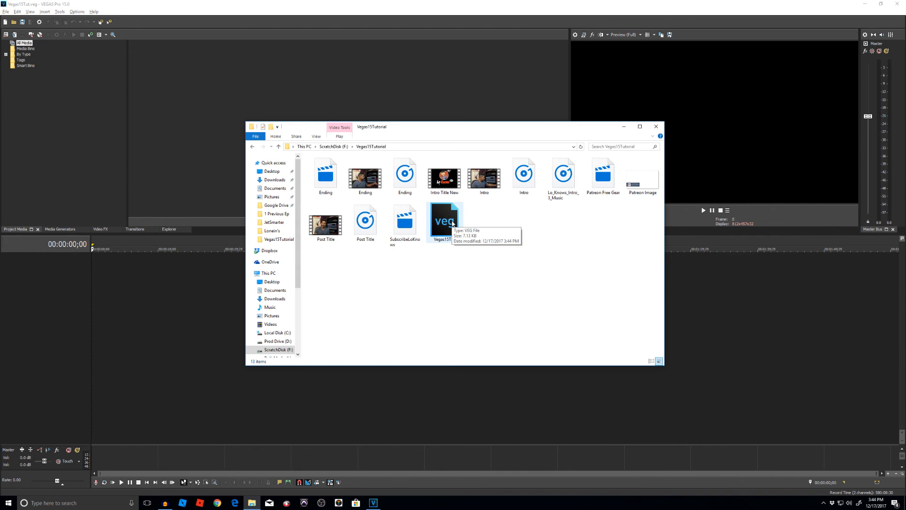
click(457, 87)
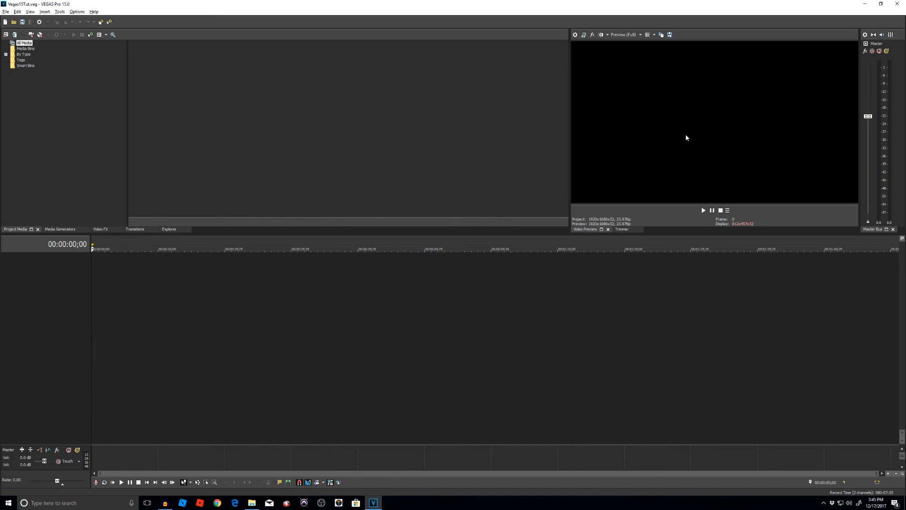
Step: Make every transport button visible in the Video Preview, and look briefly at the Trimmer
click(216, 279)
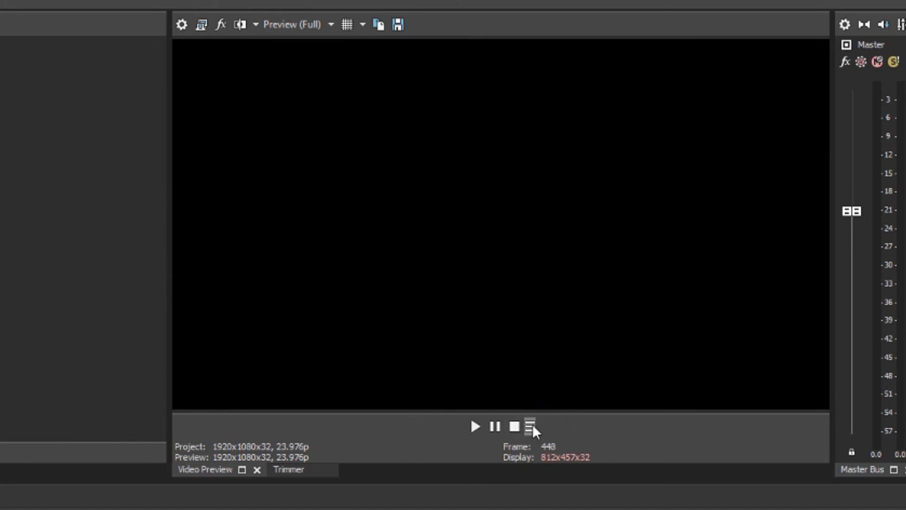
click(530, 426)
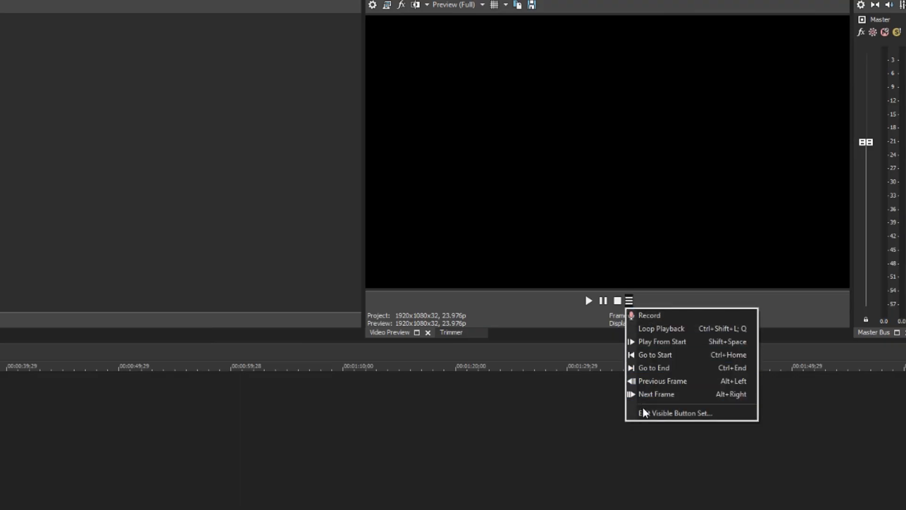
click(644, 412)
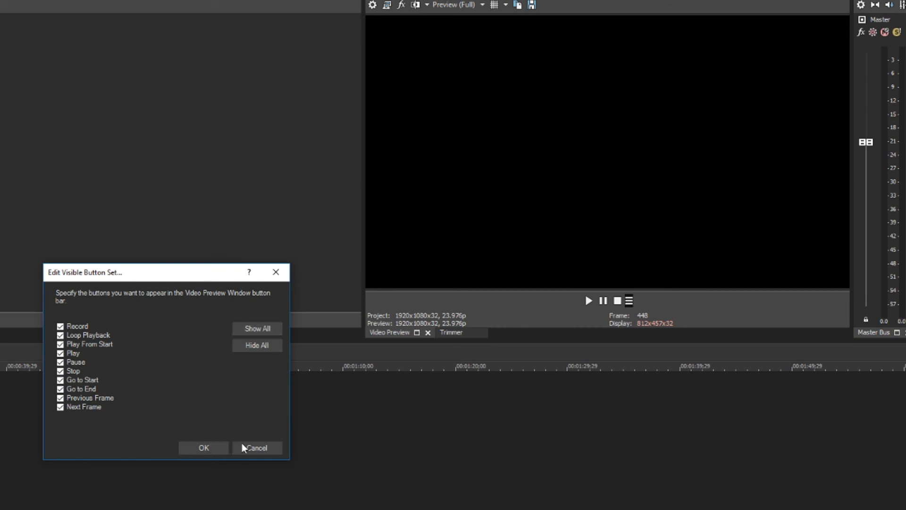
click(217, 447)
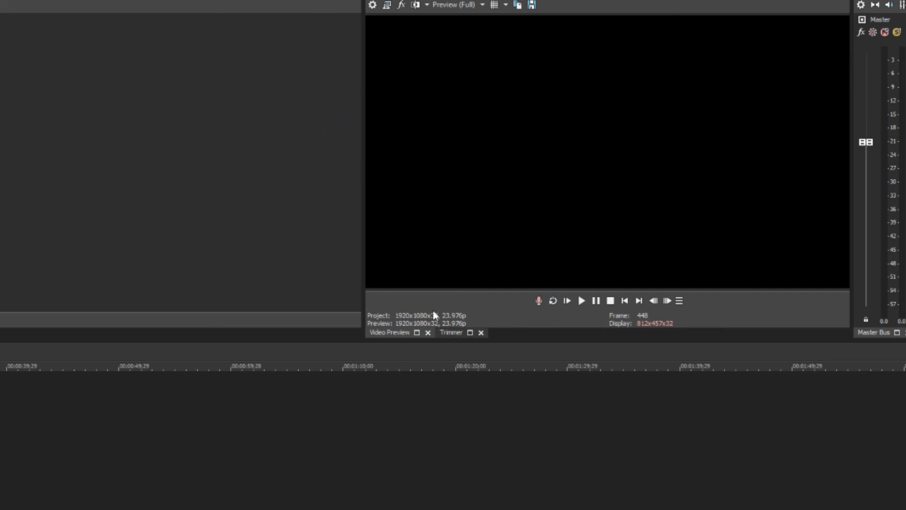
click(452, 334)
click(385, 333)
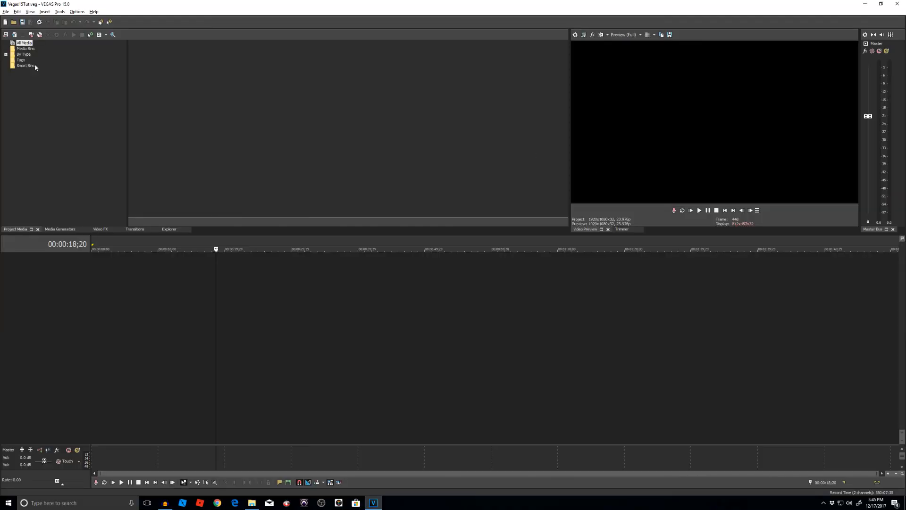
Step: Apply the Vegas 14 Default window layout
click(29, 11)
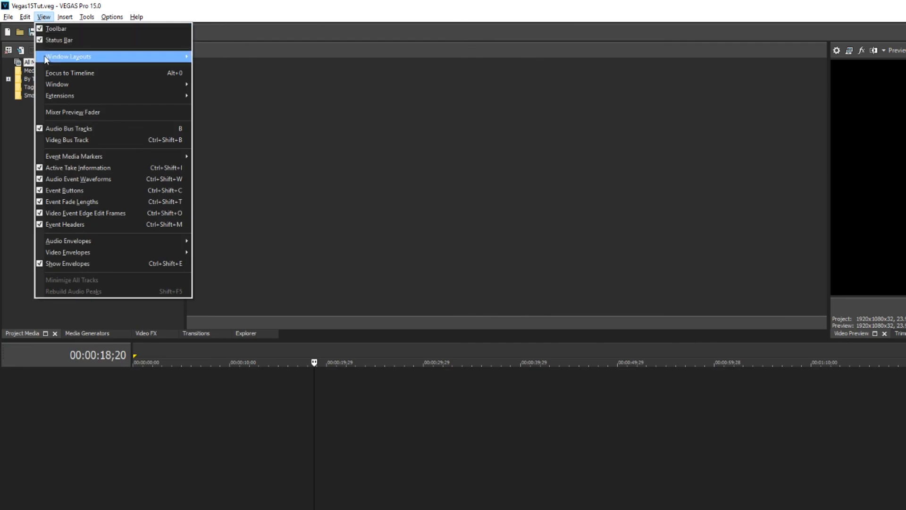
mouse_move(47, 59)
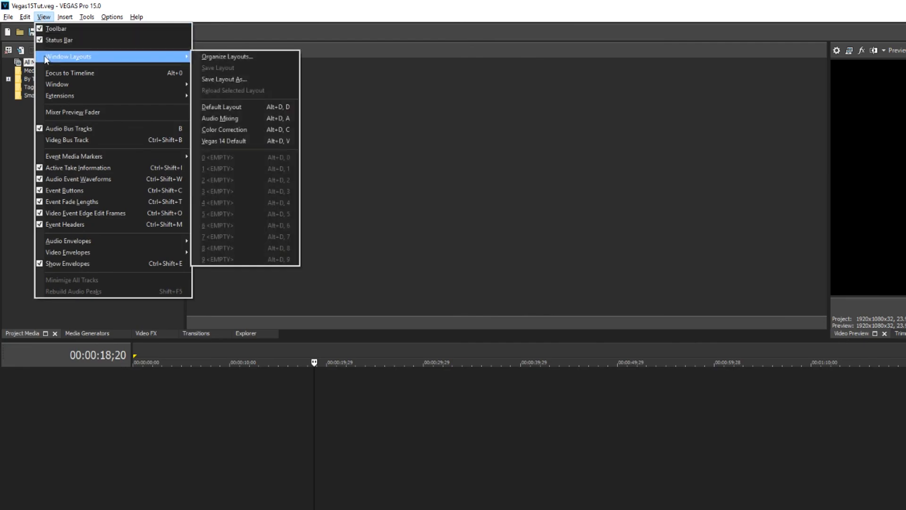
click(206, 142)
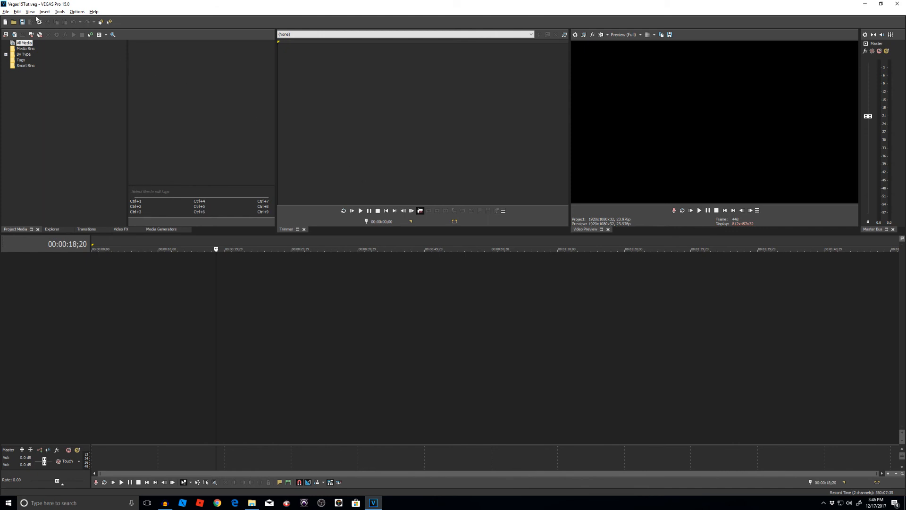
Step: Switch the window arrangement back to Default Layout
click(18, 11)
mouse_move(28, 11)
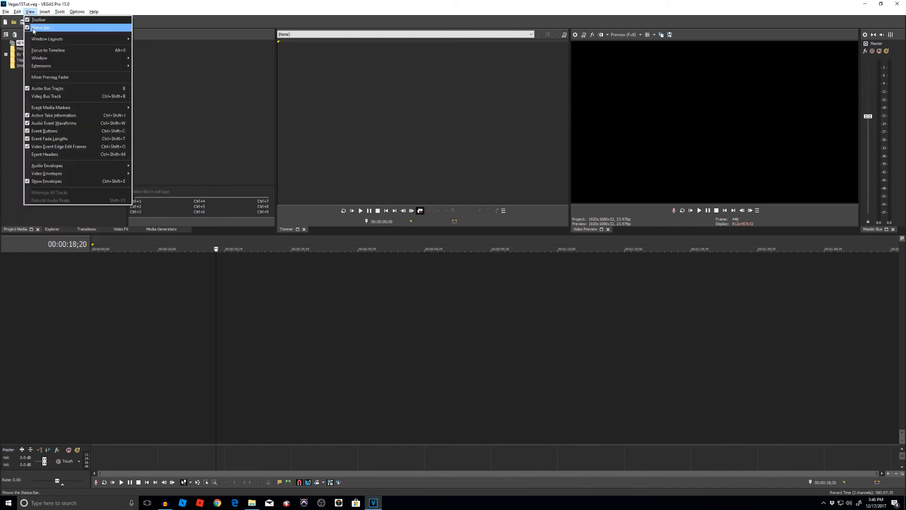
mouse_move(52, 40)
click(157, 76)
Step: Edit the Video Preview's visible button set to show all buttons, from Record to Next Frame
click(727, 210)
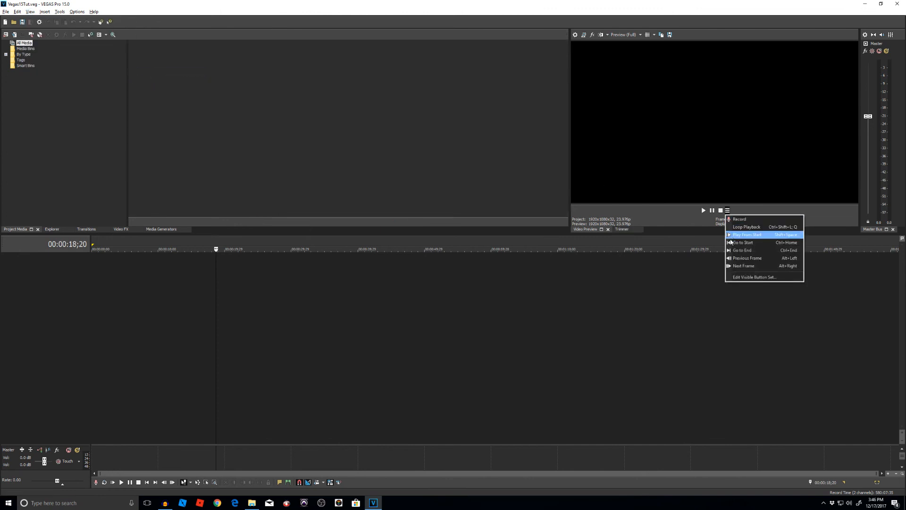
click(754, 277)
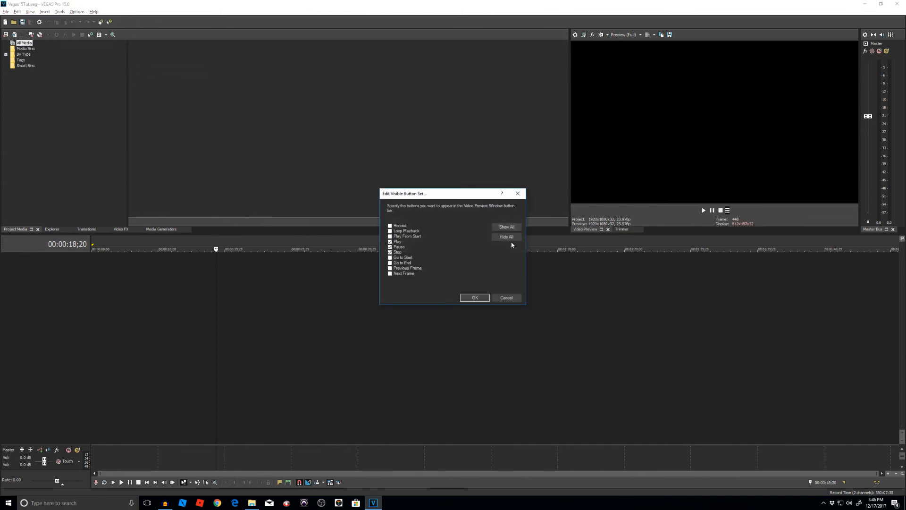
click(474, 298)
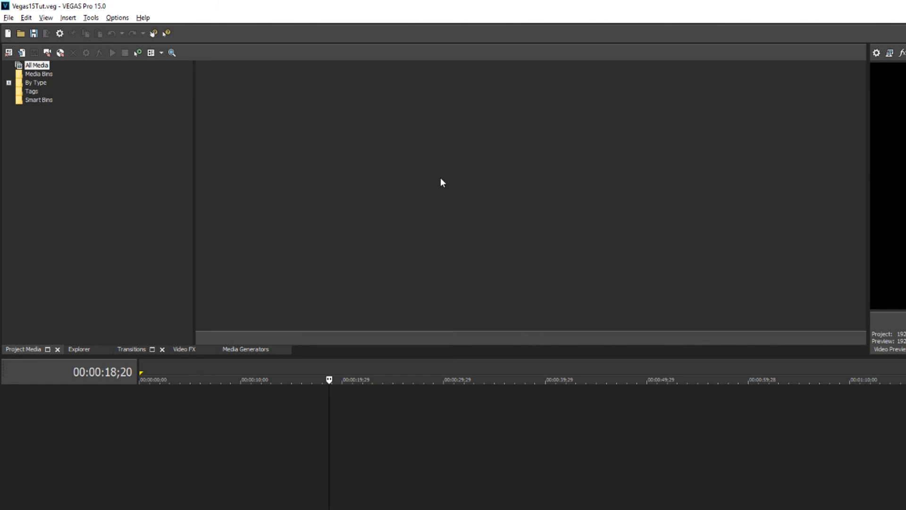
Step: View the Vegas15Tutorial media in the Explorer window, and list the transitions in the VEGAS group
click(80, 349)
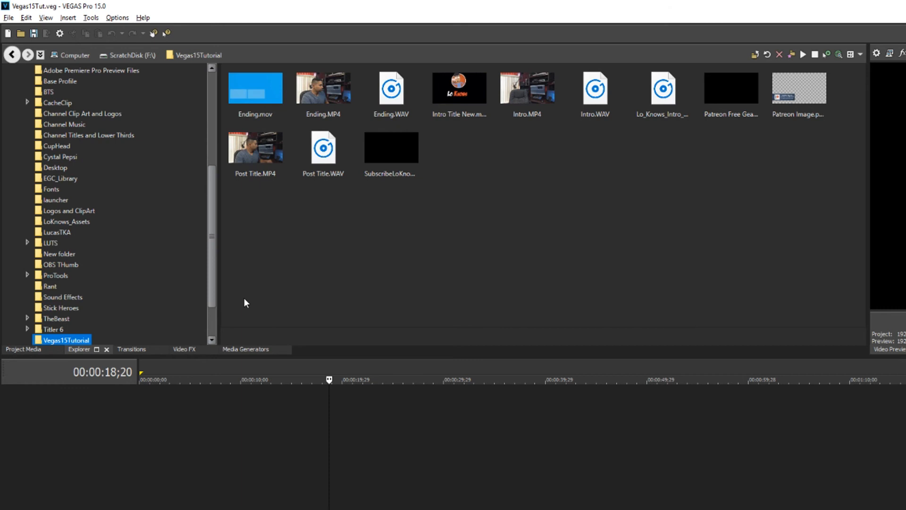
click(128, 349)
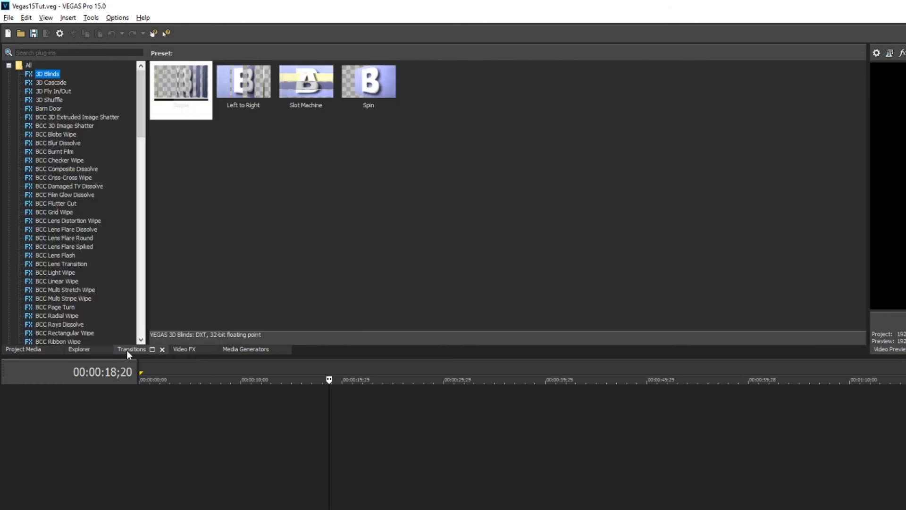
click(8, 66)
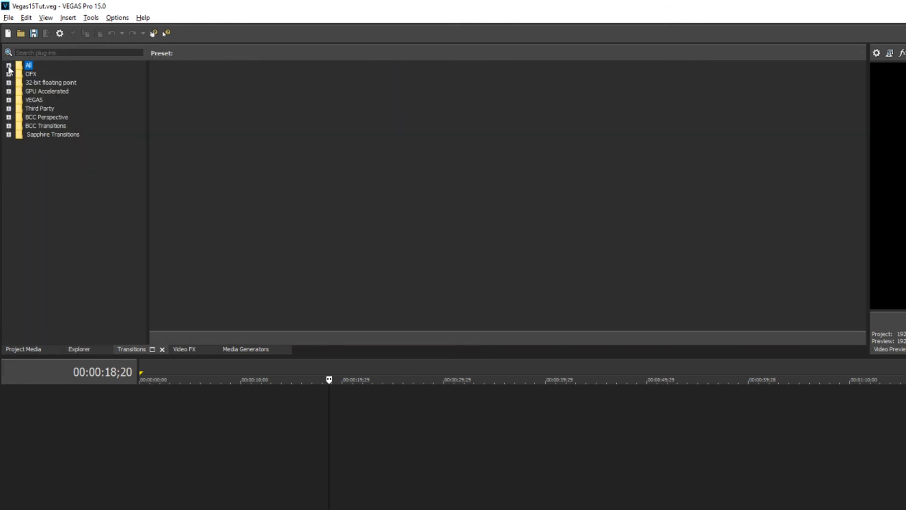
click(9, 99)
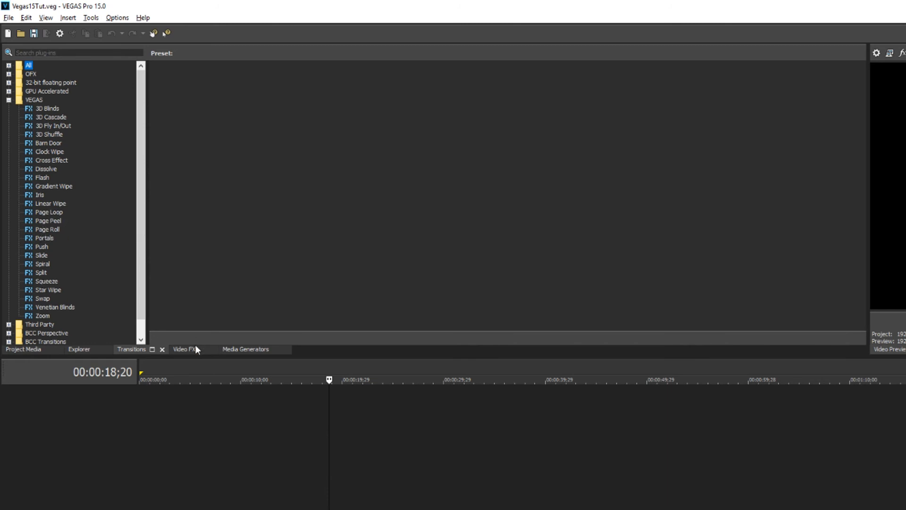
Step: Examine the video effects in the VEGAS group and the Checkerboard presets among the media generators
click(180, 348)
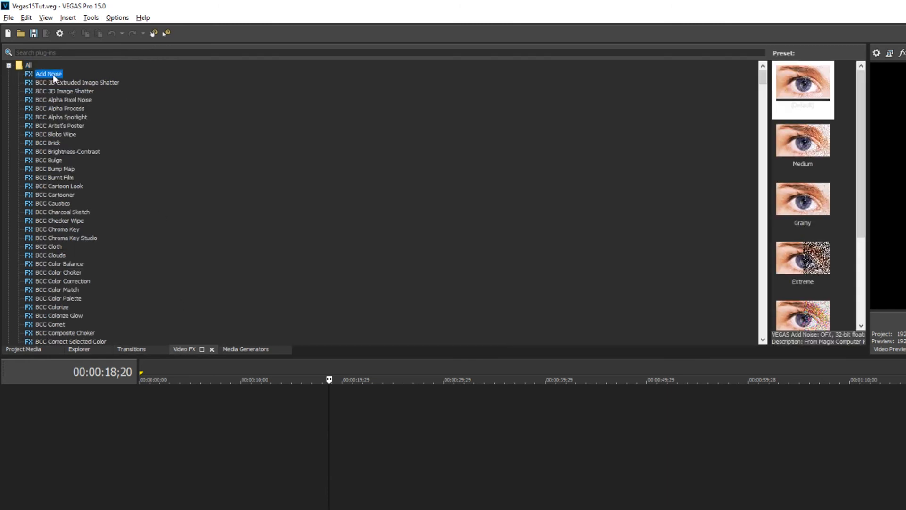
click(8, 66)
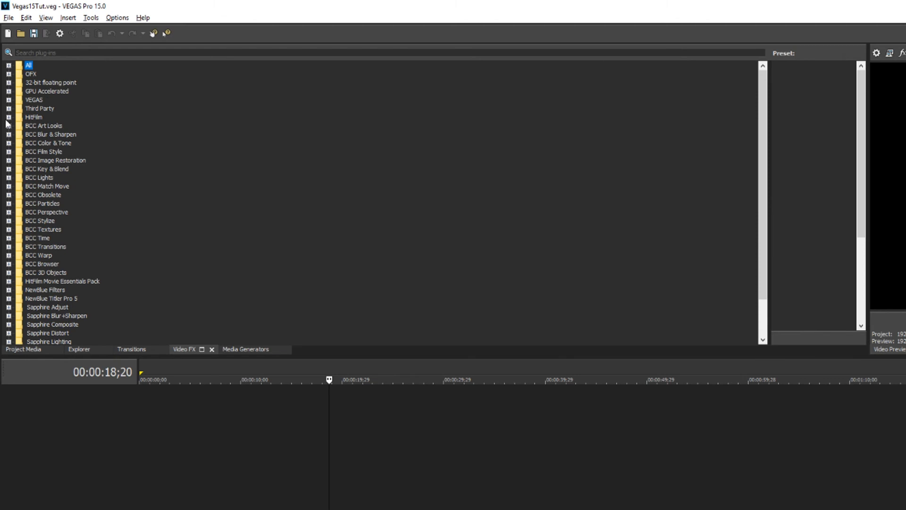
click(8, 100)
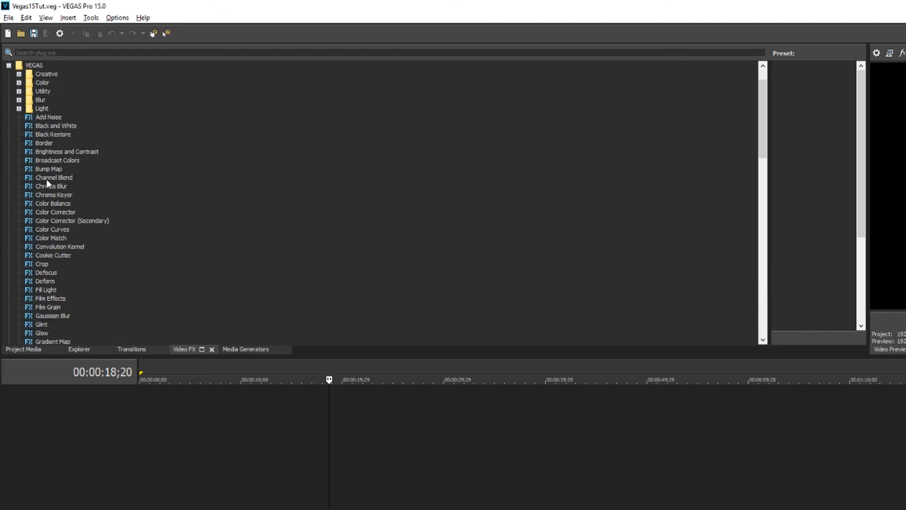
click(226, 350)
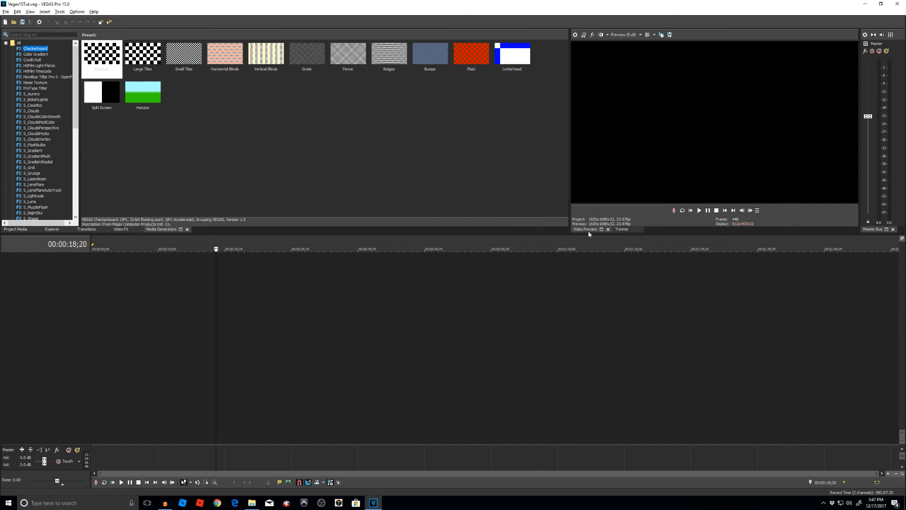
Step: Undock the Trimmer into a floating window, and close the Video Preview and Media Generators windows
click(622, 230)
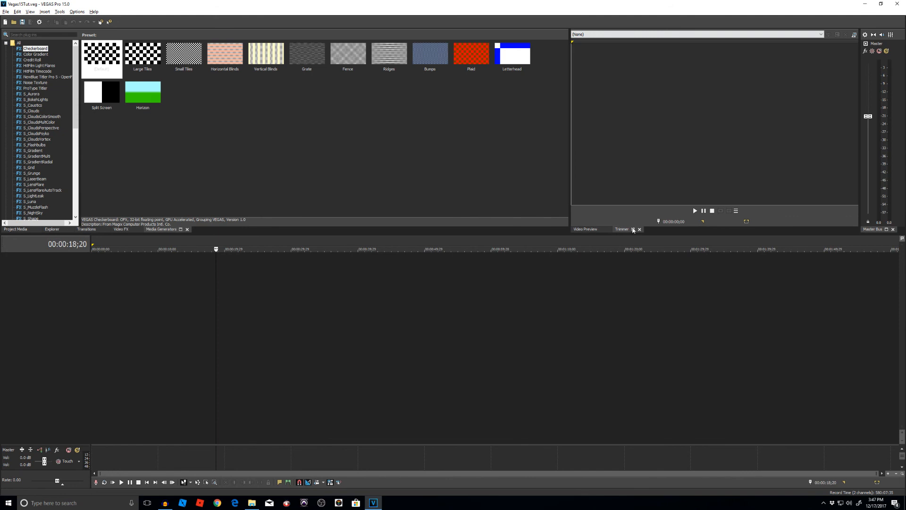
click(633, 229)
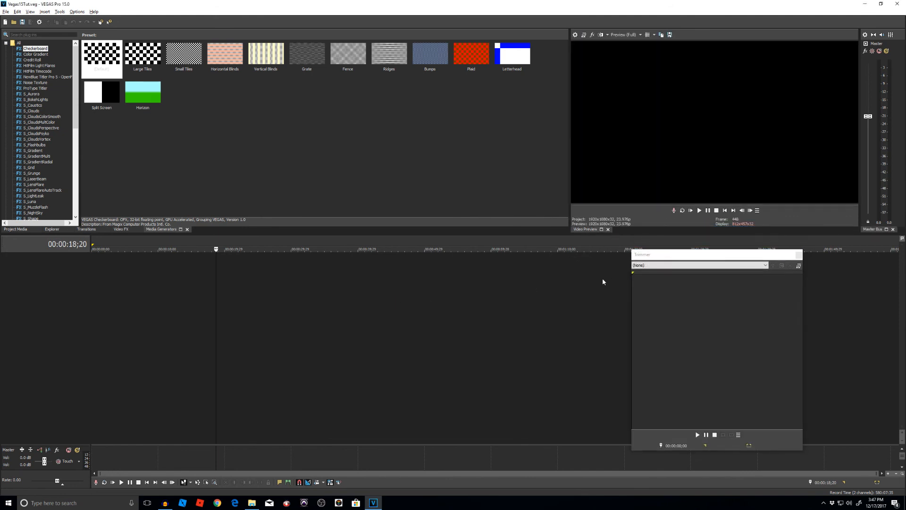
click(608, 230)
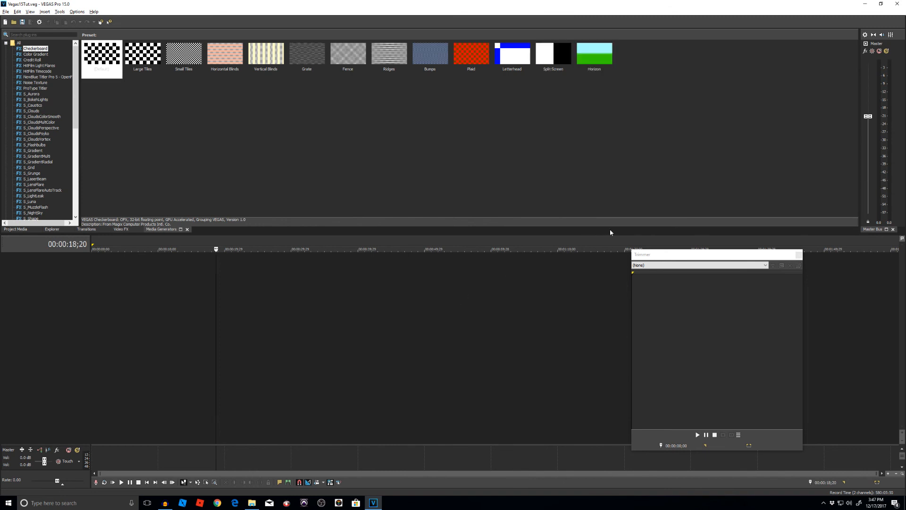
click(187, 230)
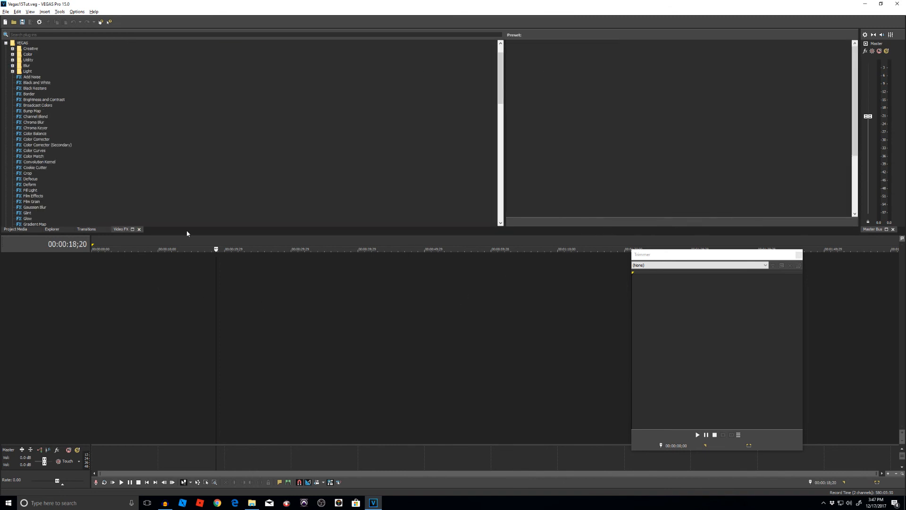
Step: Close the Transitions window, and restore the window arrangement to the Default Layout
click(106, 230)
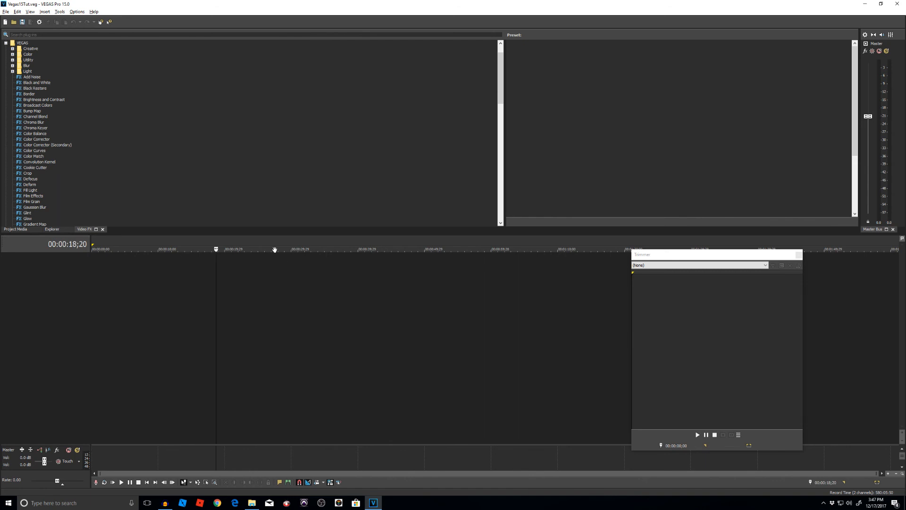
click(31, 12)
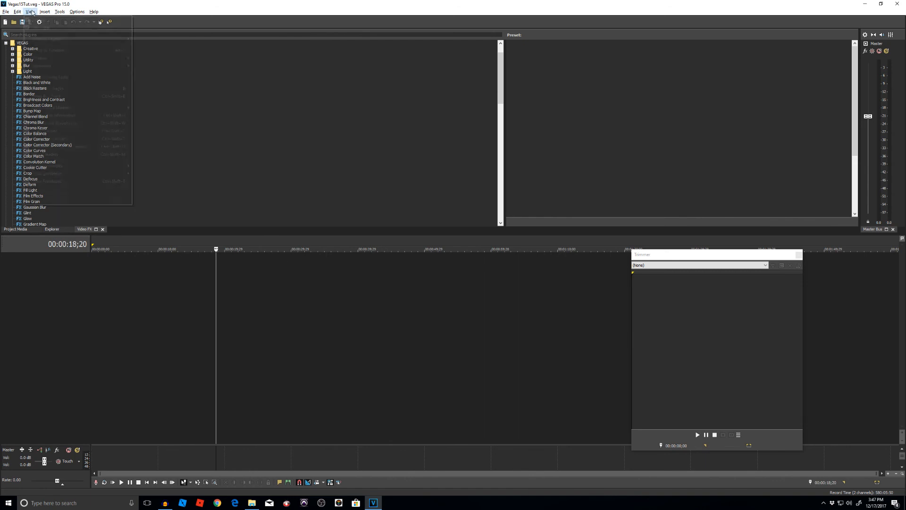
mouse_move(36, 39)
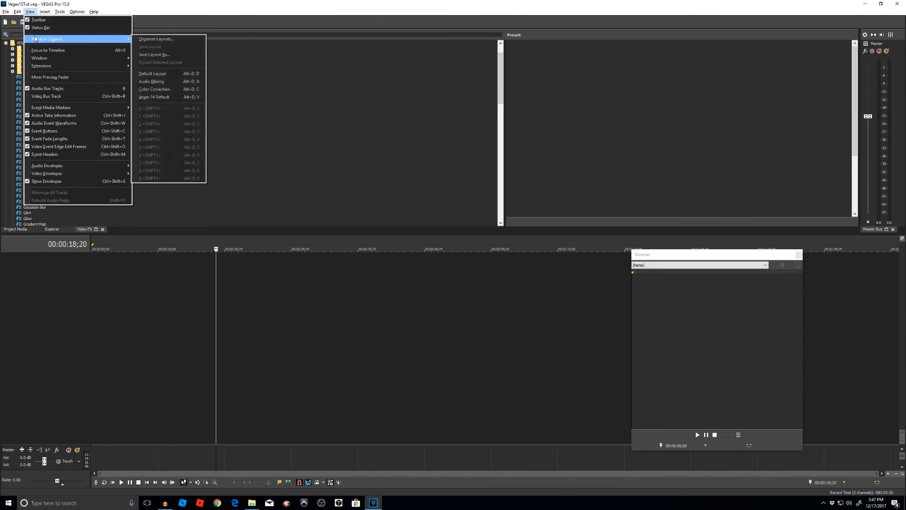
click(161, 74)
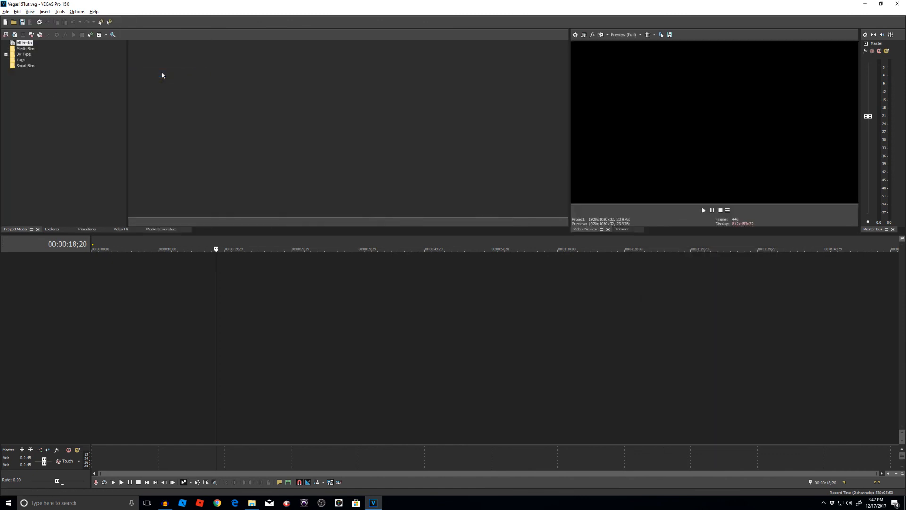
Step: Edit the Video Preview's visible button set again to show all transport buttons, from Record to Next Frame
click(727, 210)
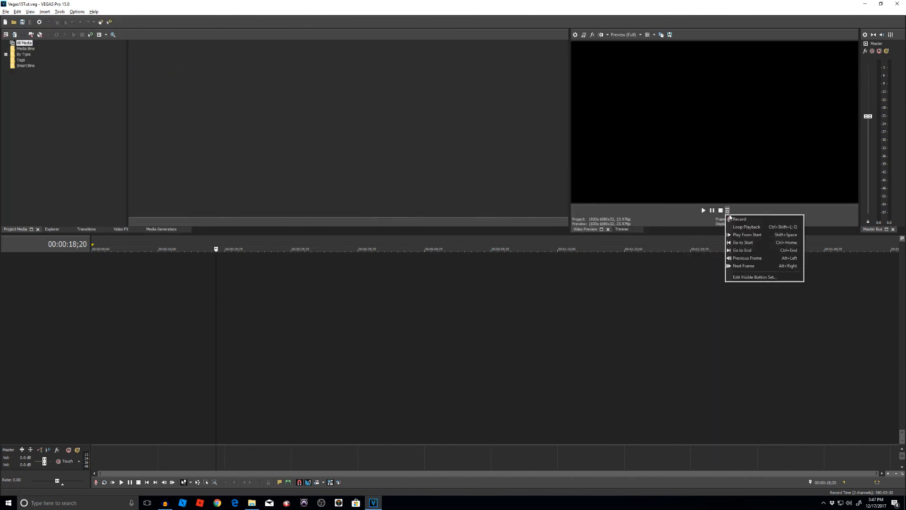
click(754, 277)
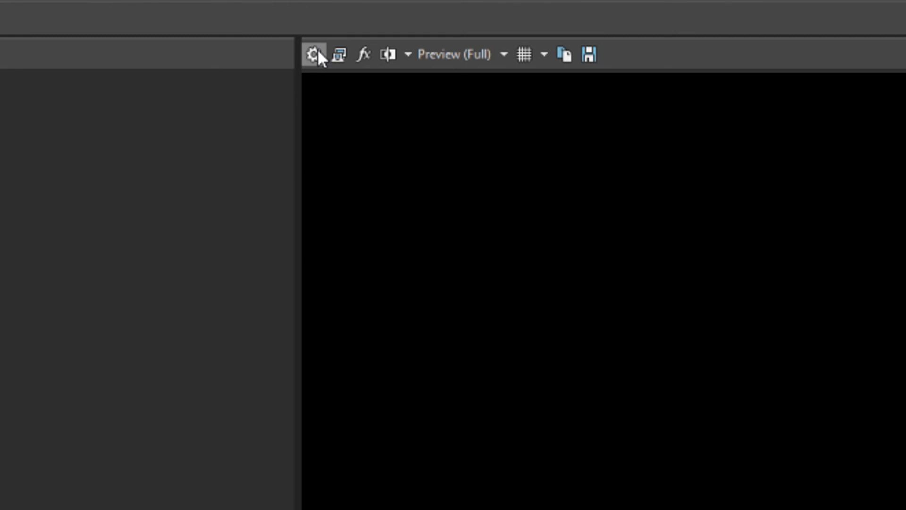
Step: In the project properties, choose the HD 1080-24p (1920x1080, 23.976 fps) template and set the frame rate to 29.970 (NTSC)
click(576, 34)
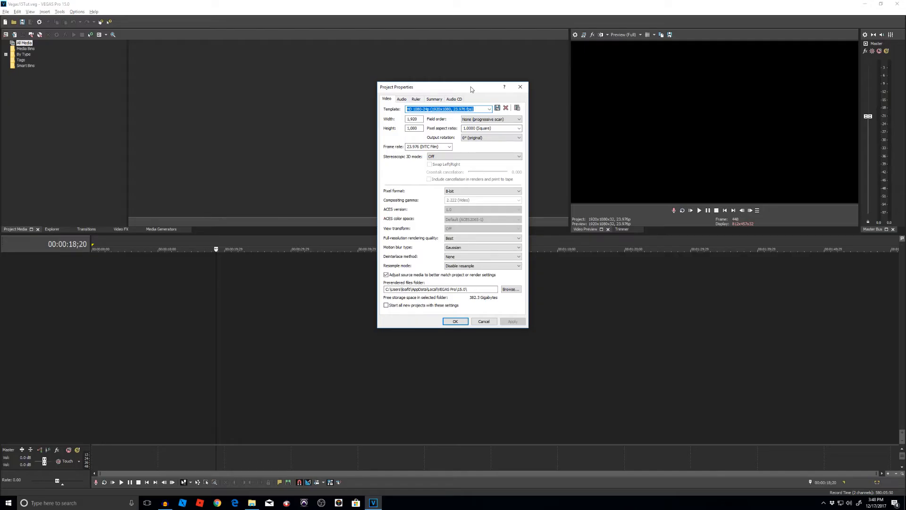
click(489, 109)
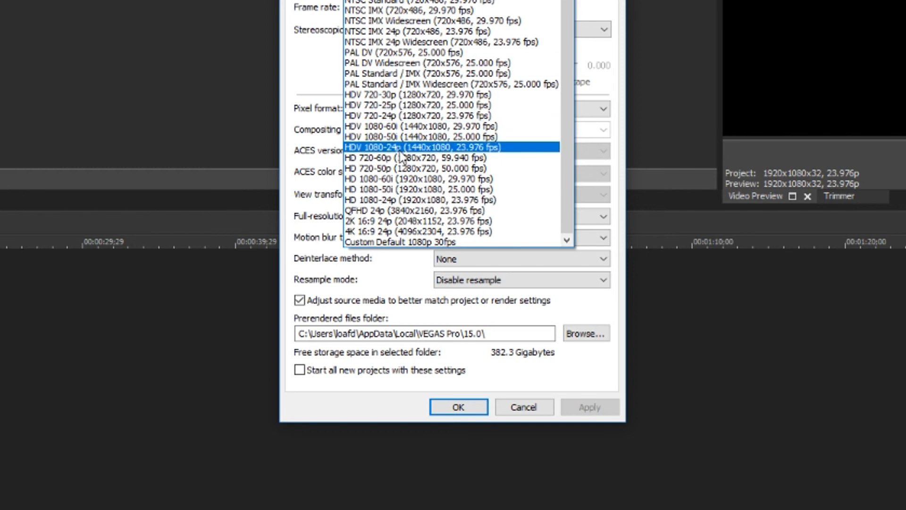
click(387, 199)
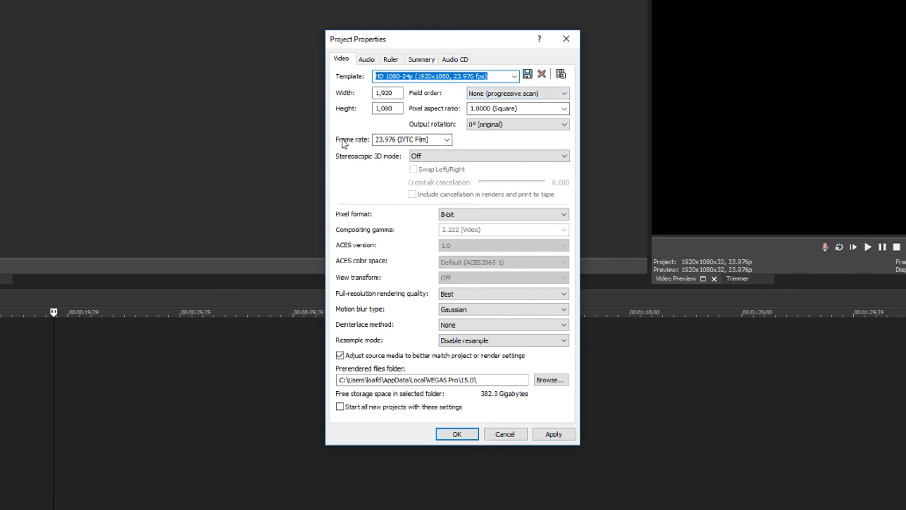
click(412, 143)
click(447, 140)
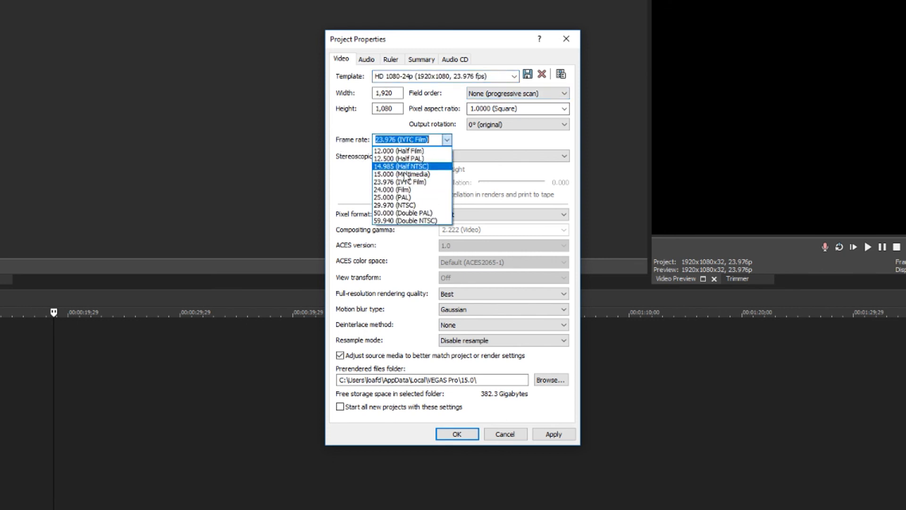
click(387, 206)
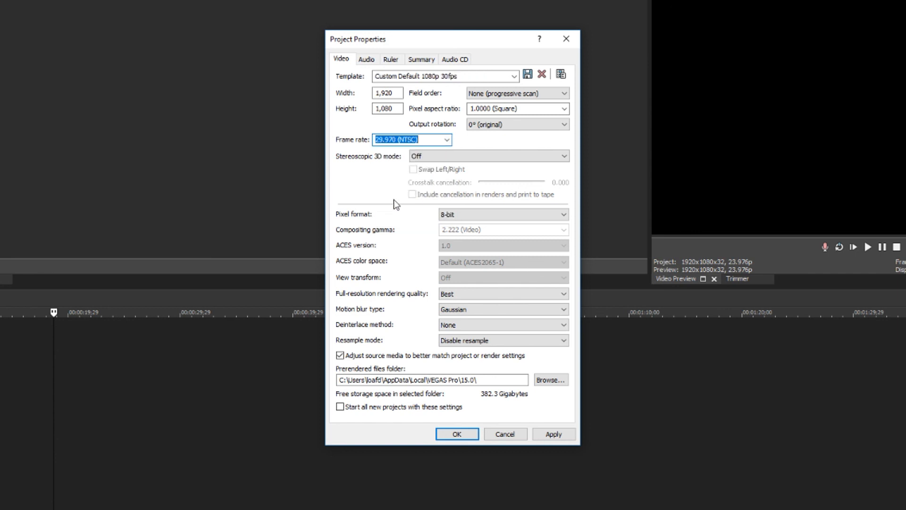
Step: Review the pixel format options, keeping 8-bit, and make all new projects start with these settings
click(472, 219)
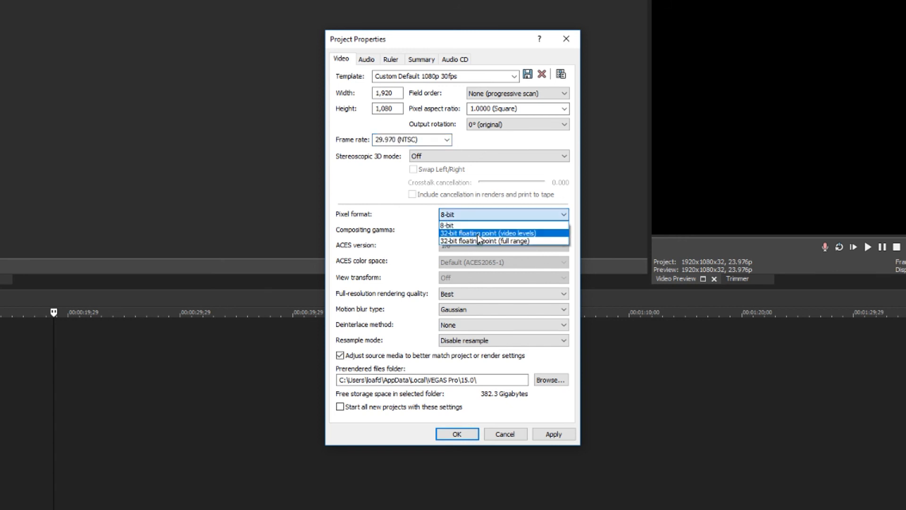
click(421, 216)
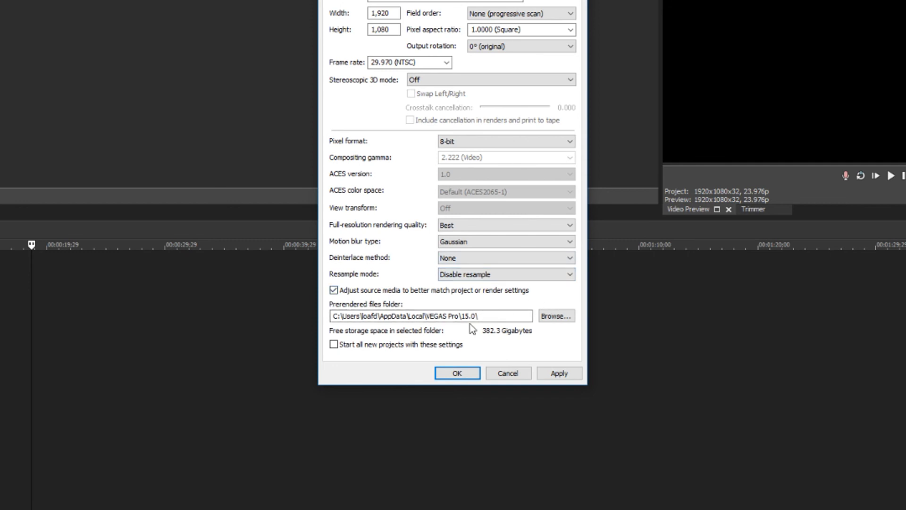
click(333, 346)
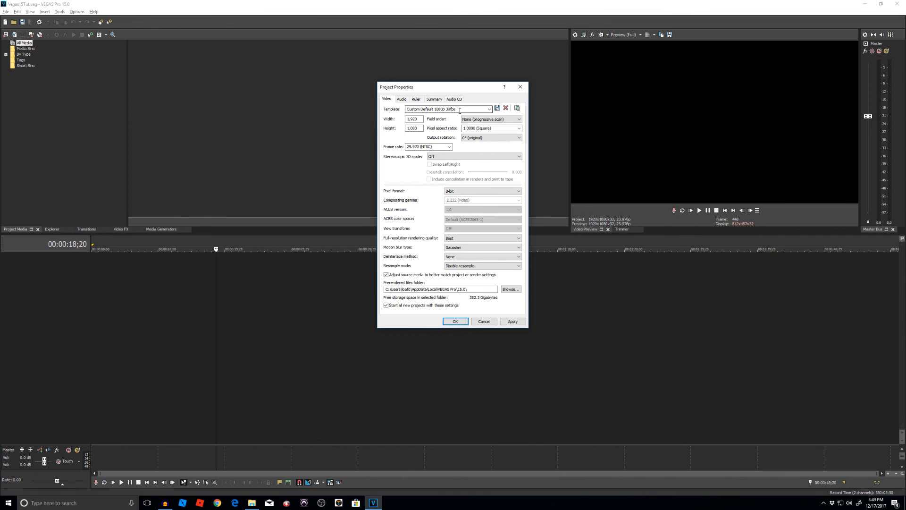
Step: Save the project settings as a template named My Template 1080p30, and apply them to the project
click(459, 111)
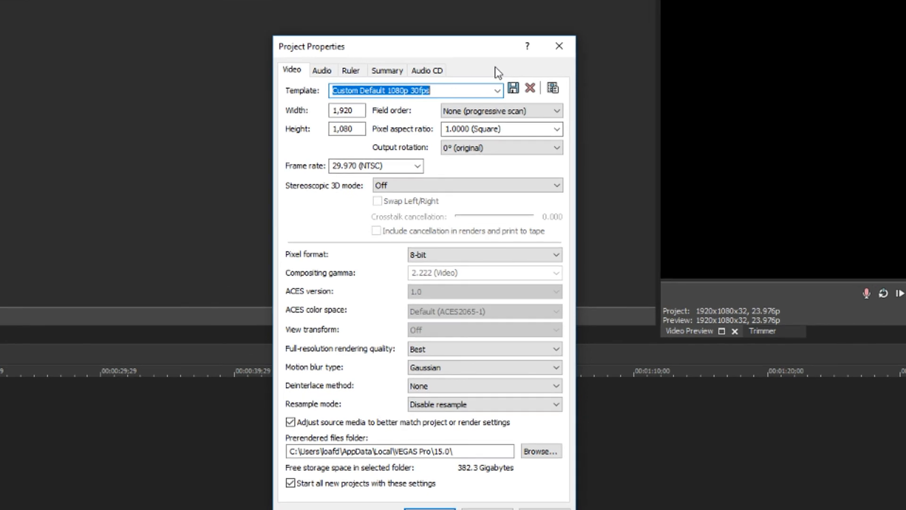
text(M)
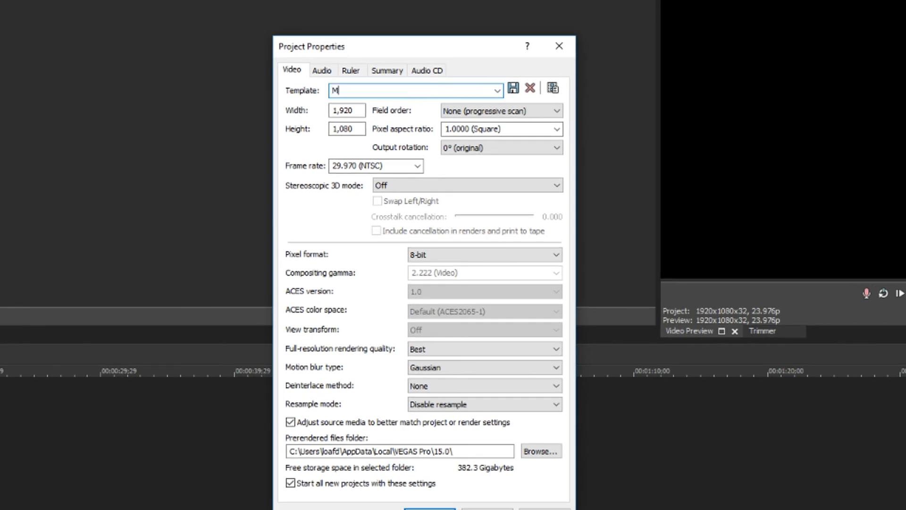
text(y Template 1080p30)
click(513, 89)
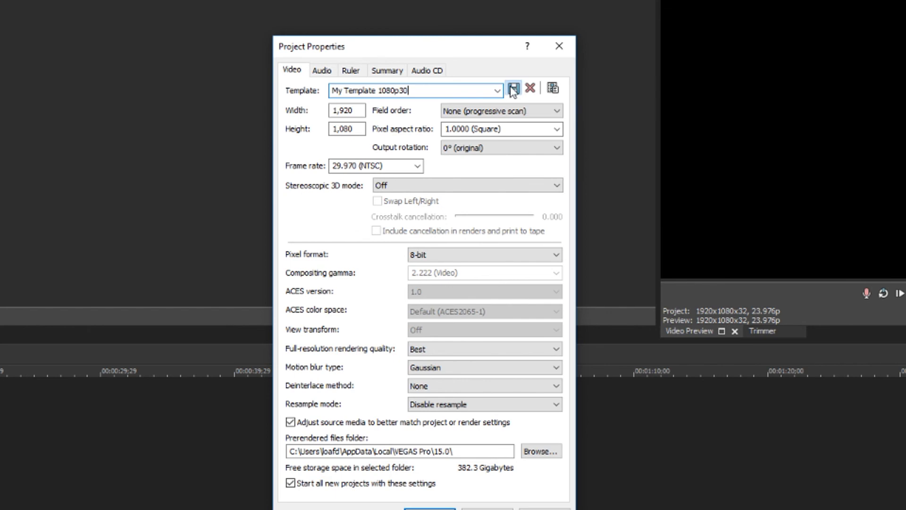
click(469, 268)
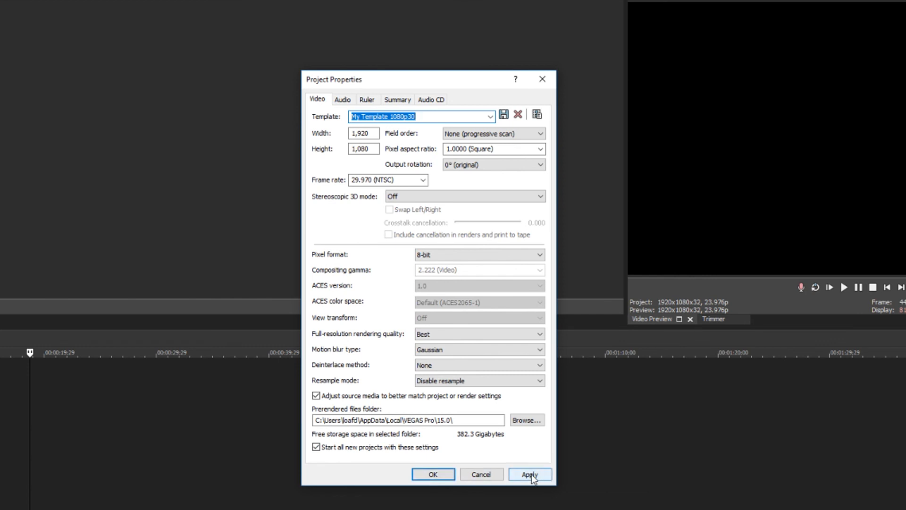
click(433, 474)
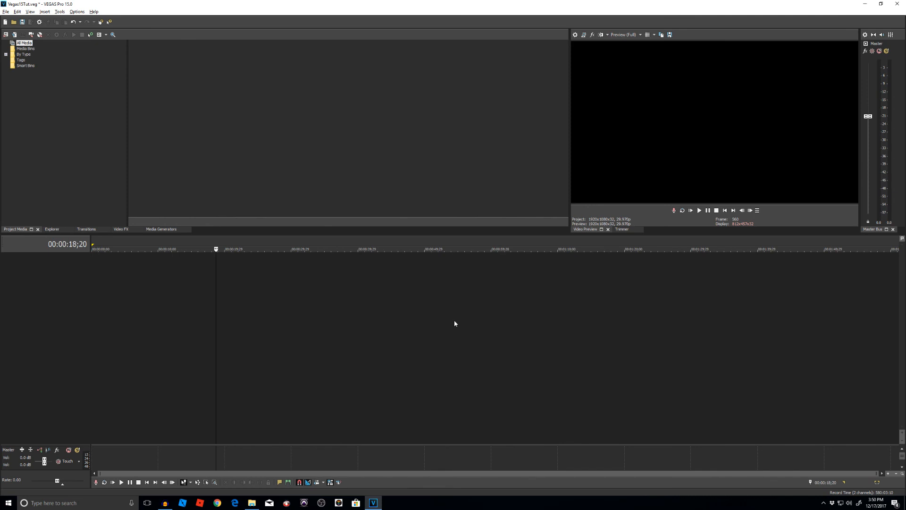
Step: Arrange the VEGAS window and the Vegas15Tutorial folder in File Explorer side by side, giving VEGAS most of the screen width
drag(393, 15, 463, 41)
double_click(463, 40)
click(251, 503)
drag(508, 4, 1, 19)
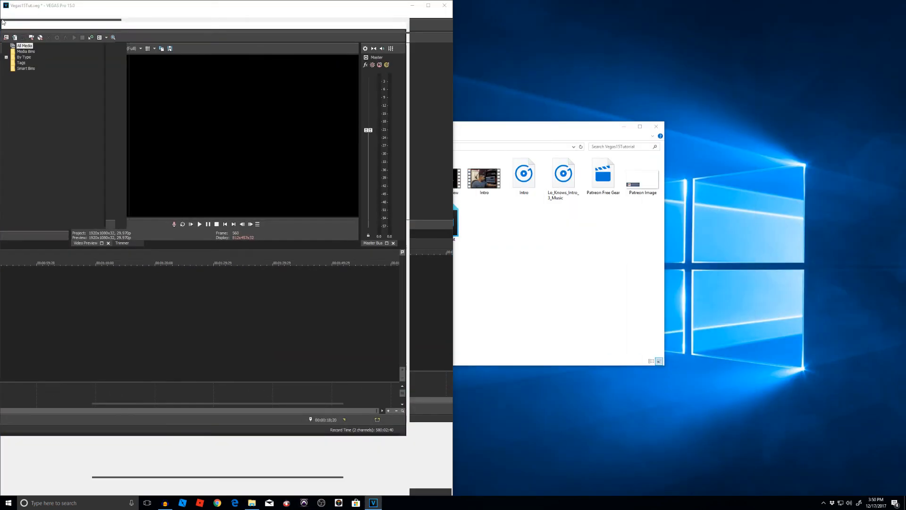
click(597, 189)
drag(454, 208, 736, 209)
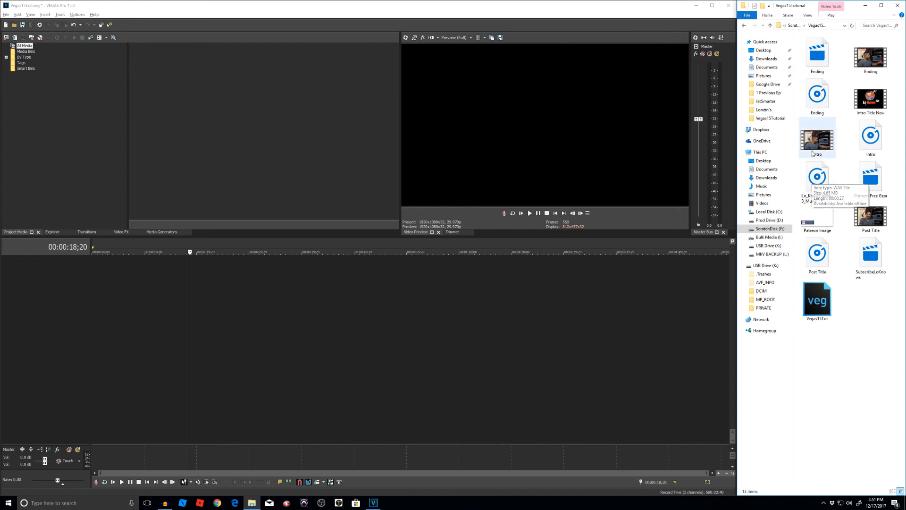
Step: Try the List view for the Vegas15Tutorial media in the Explorer window, and switch back to Thumbnails
click(52, 232)
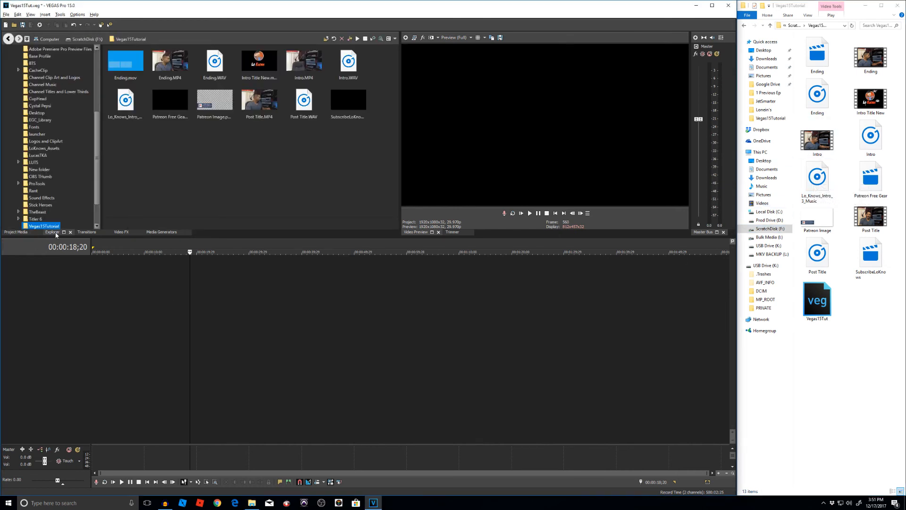
right_click(247, 150)
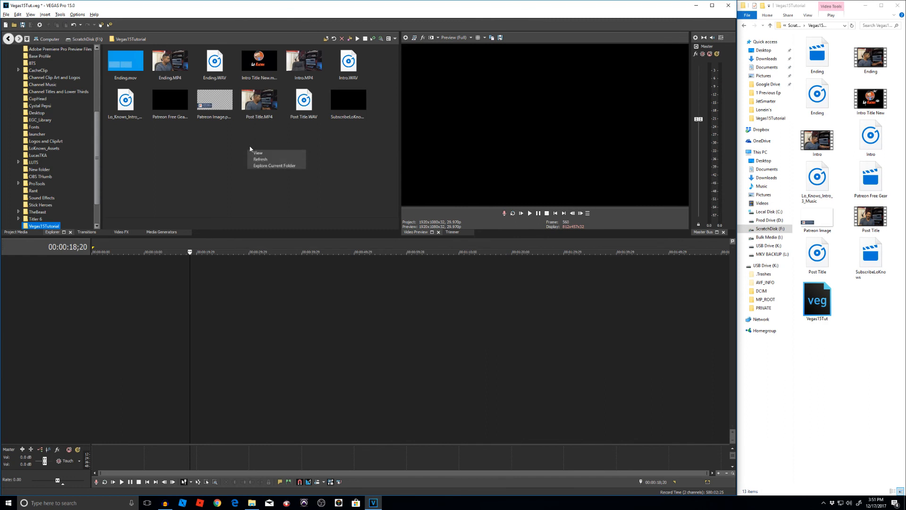
mouse_move(259, 154)
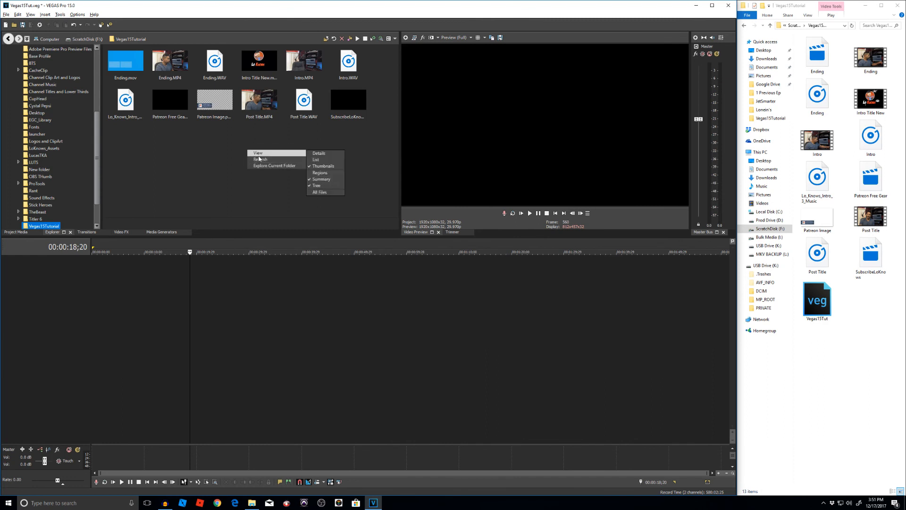
click(313, 160)
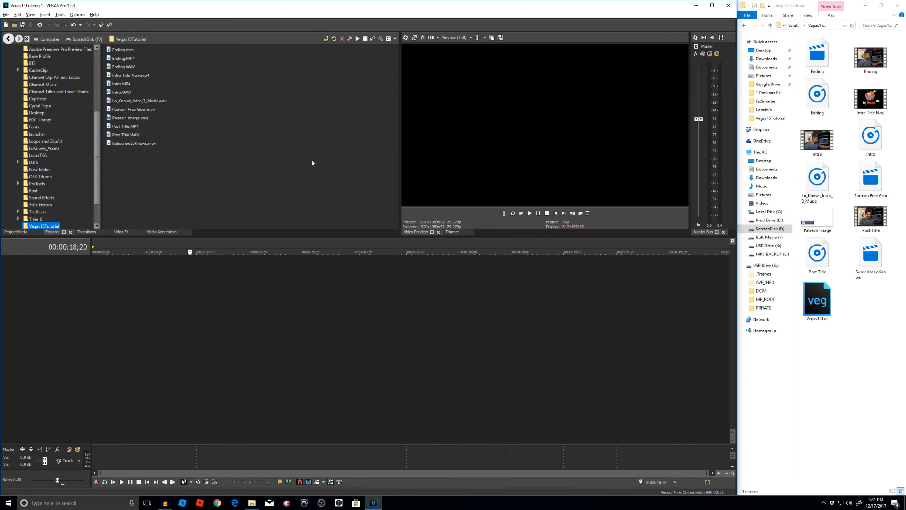
right_click(208, 159)
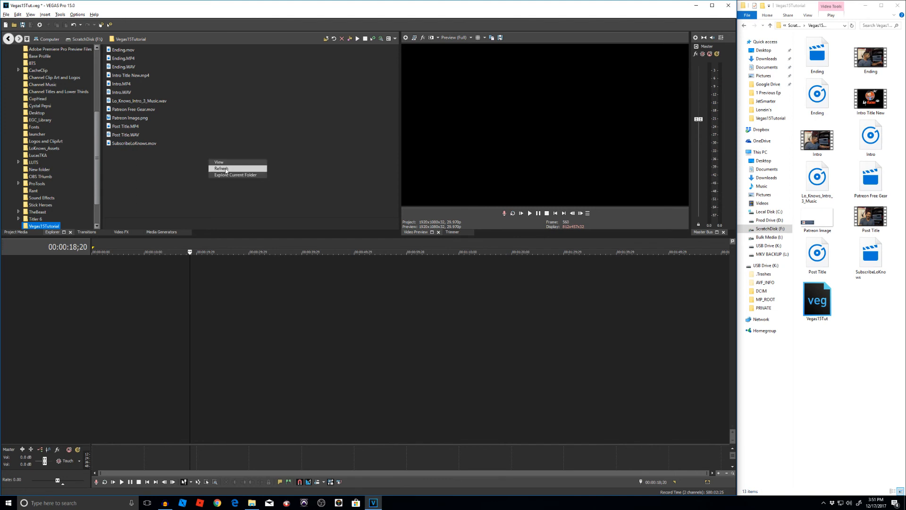
mouse_move(221, 162)
click(283, 173)
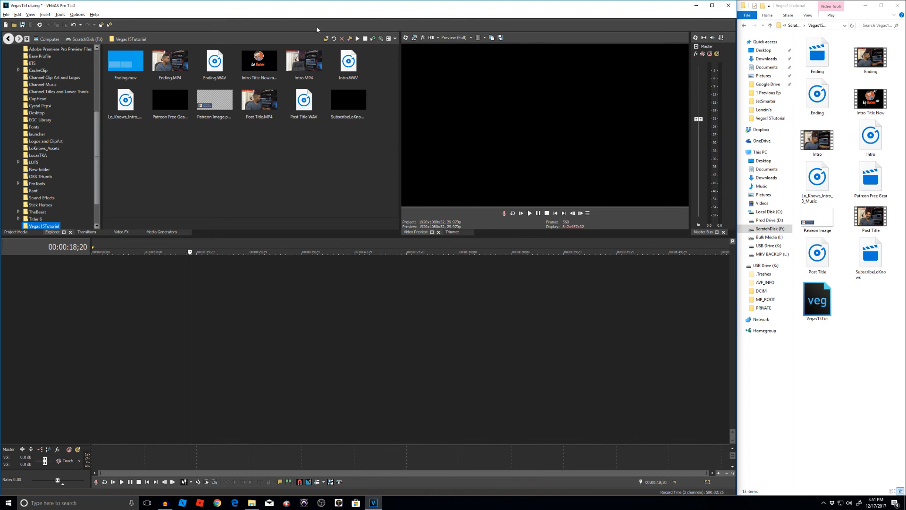
Step: Show the Project Media window, and add Intro.MP4 and Intro.WAV from the Vegas15Tutorial folder to the timeline as new tracks
click(121, 232)
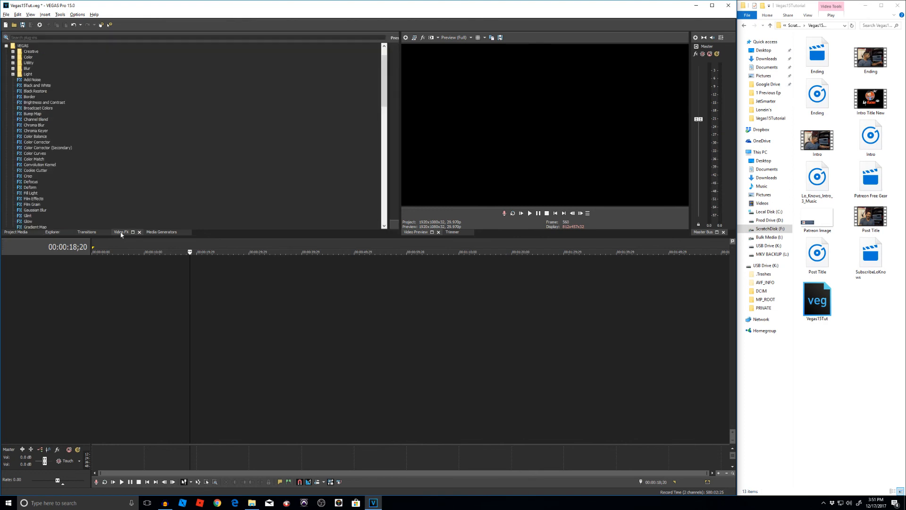
click(12, 234)
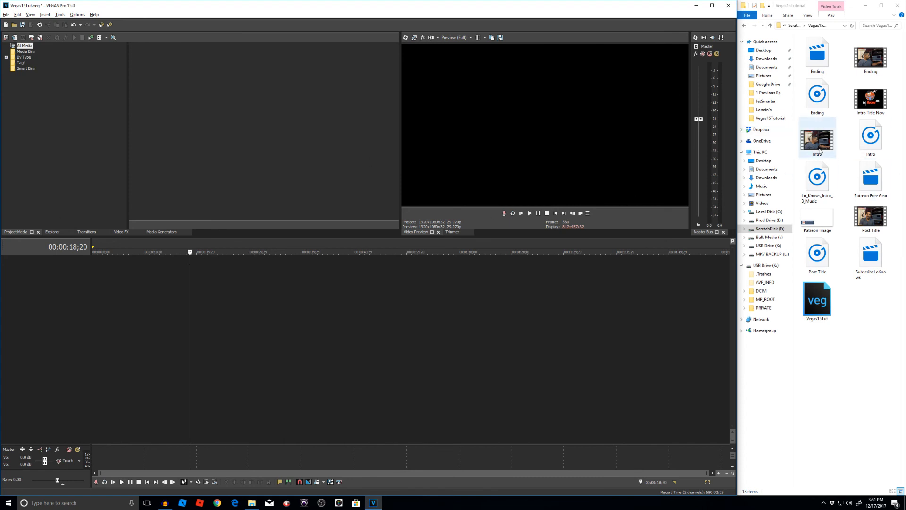
drag(819, 146, 49, 324)
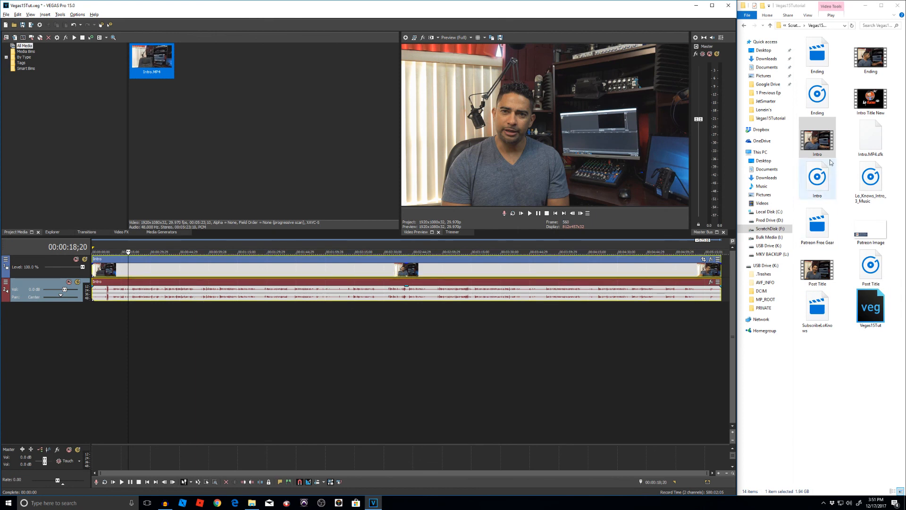
click(821, 195)
drag(822, 196, 90, 316)
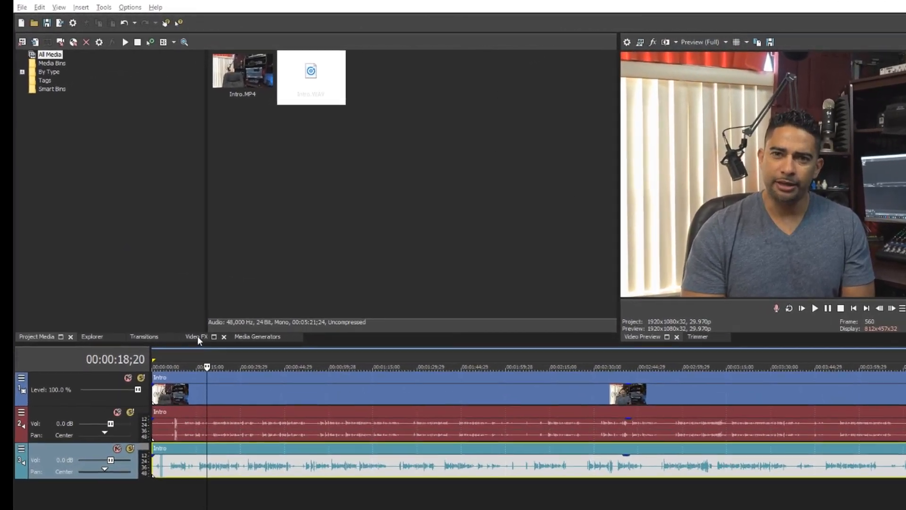
Step: Show the Vegas15Tutorial media in the VEGAS Explorer window, and select all files from Ending.mov to the SubscribeLoKnows clip
click(168, 298)
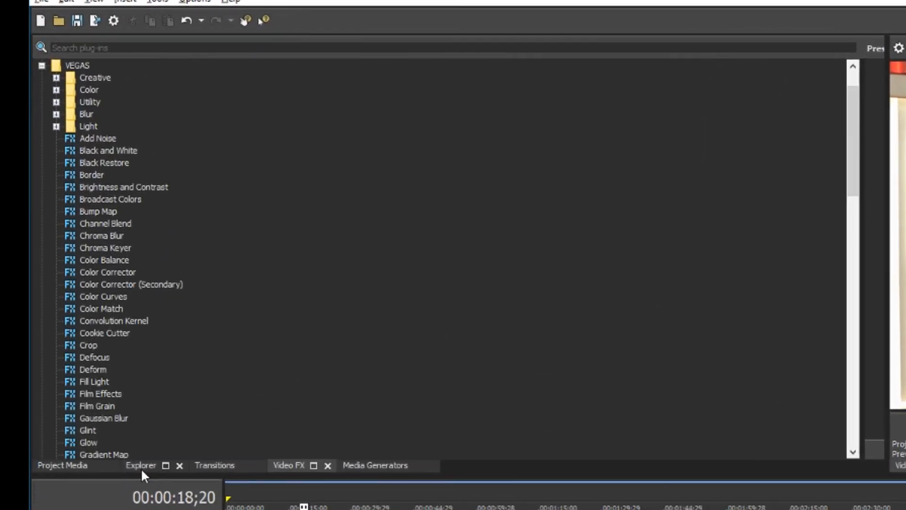
click(150, 500)
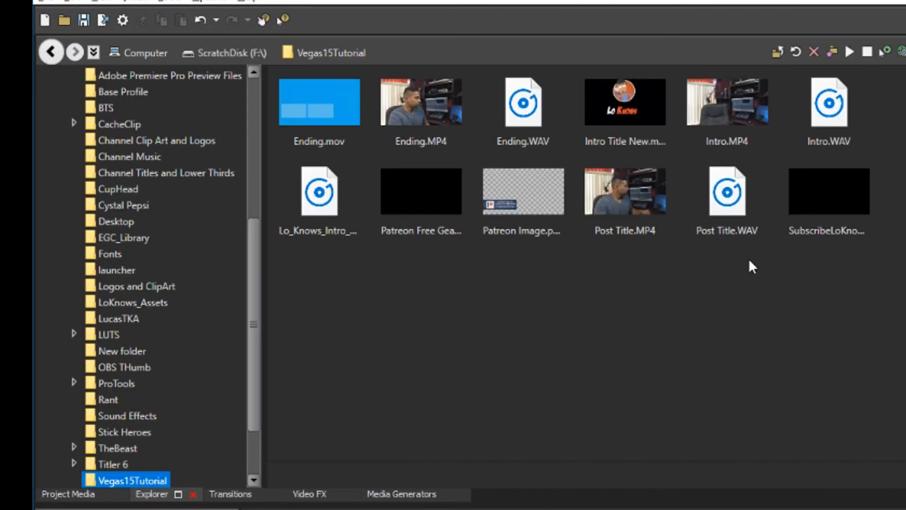
click(304, 125)
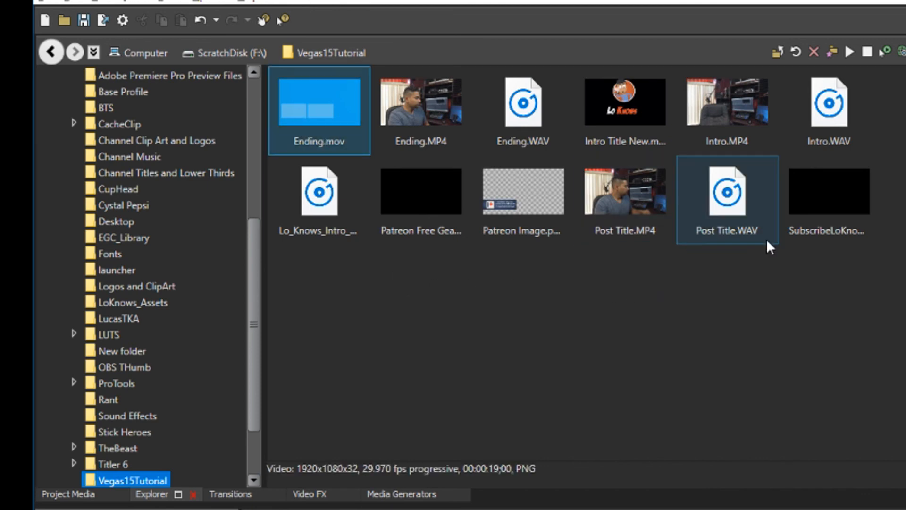
shift+click(854, 227)
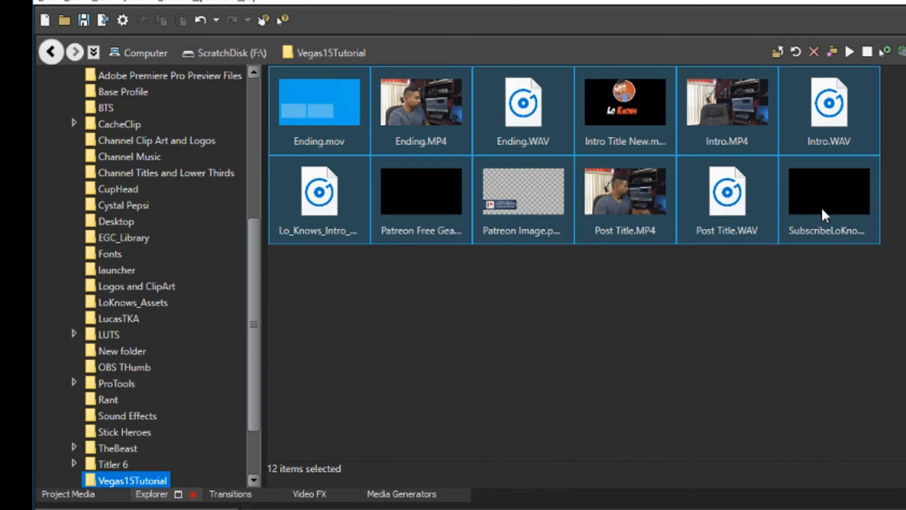
Step: Add the selected Vegas15Tutorial files to the Project Media list, and show that list with the Video Preview widened beside it
right_click(738, 130)
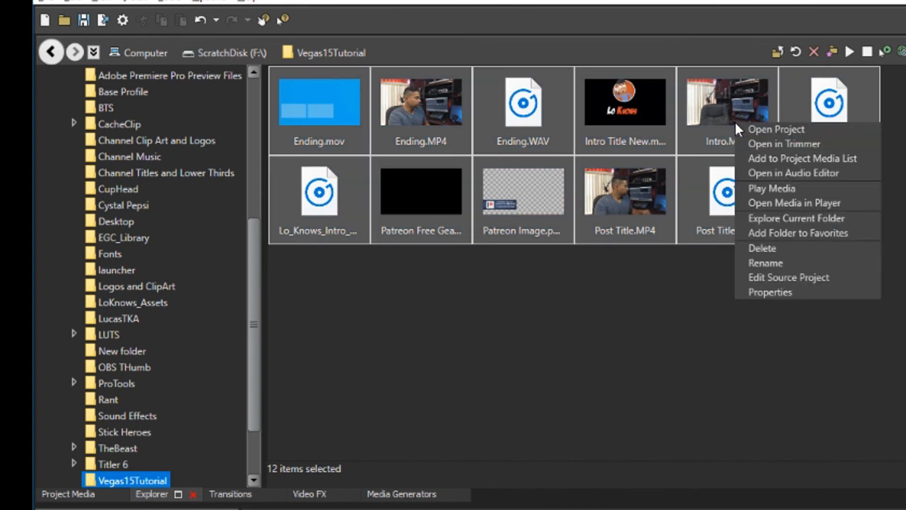
click(780, 159)
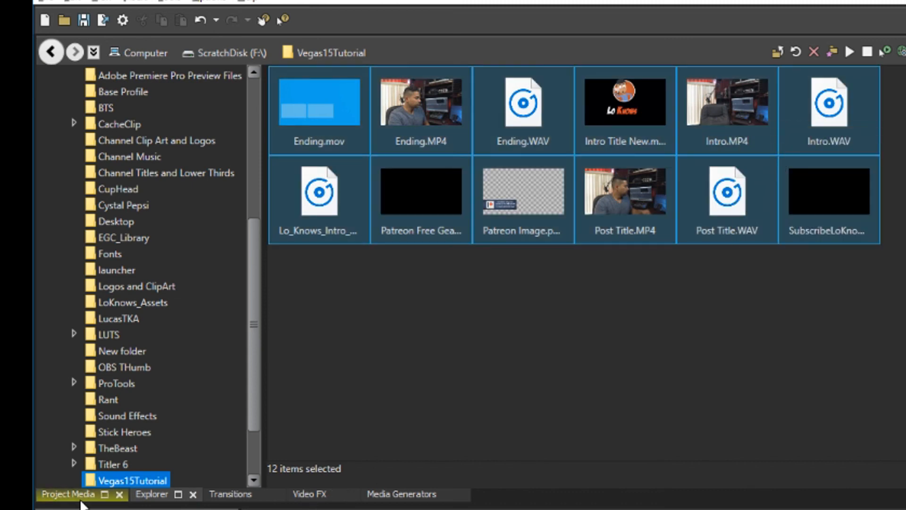
click(95, 495)
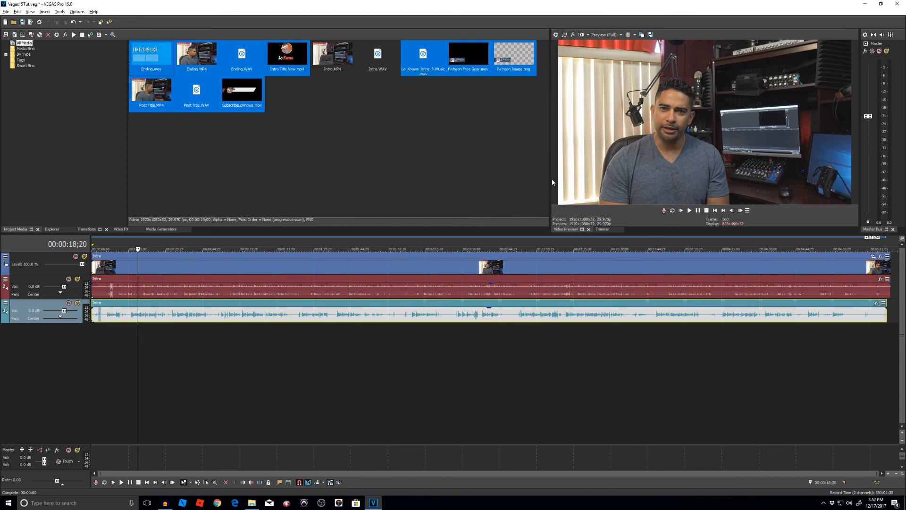
drag(551, 179, 367, 167)
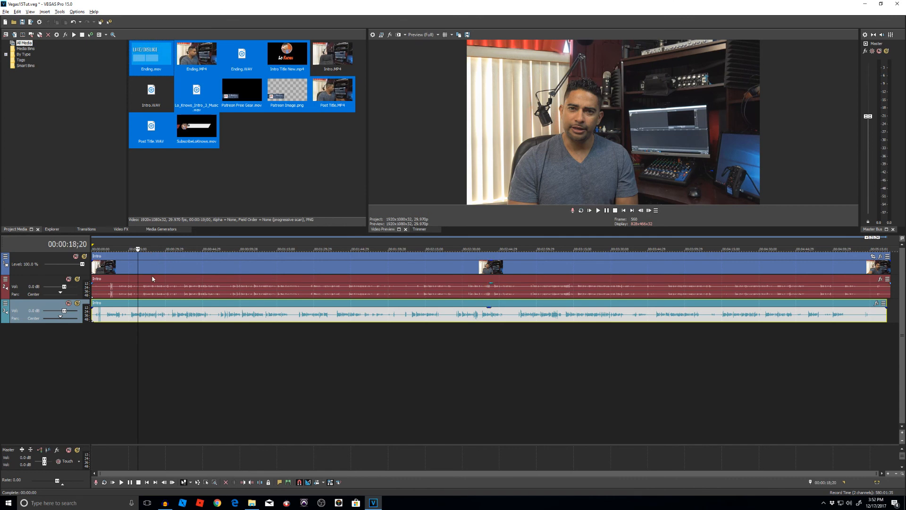
Step: Locate the three clap peaks near the start of the Intro audio on tracks 2 and 3
scroll(130, 320, up, 2)
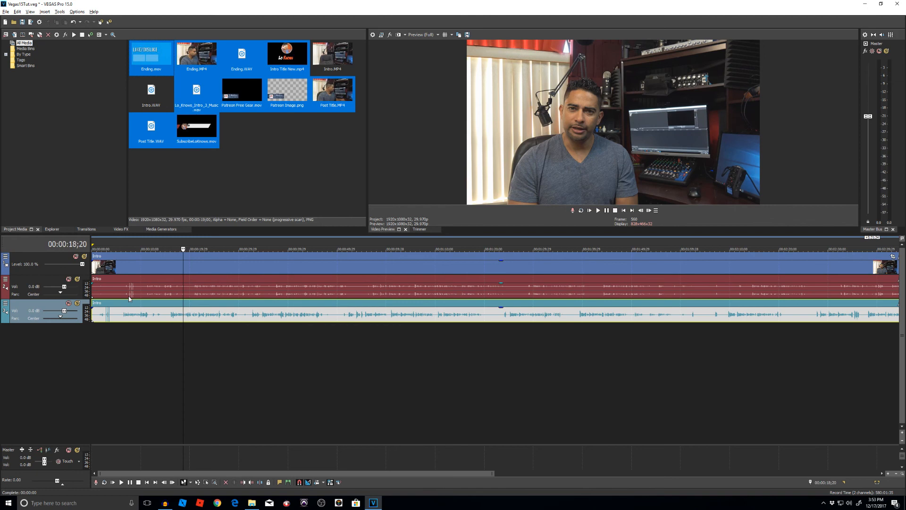
click(208, 308)
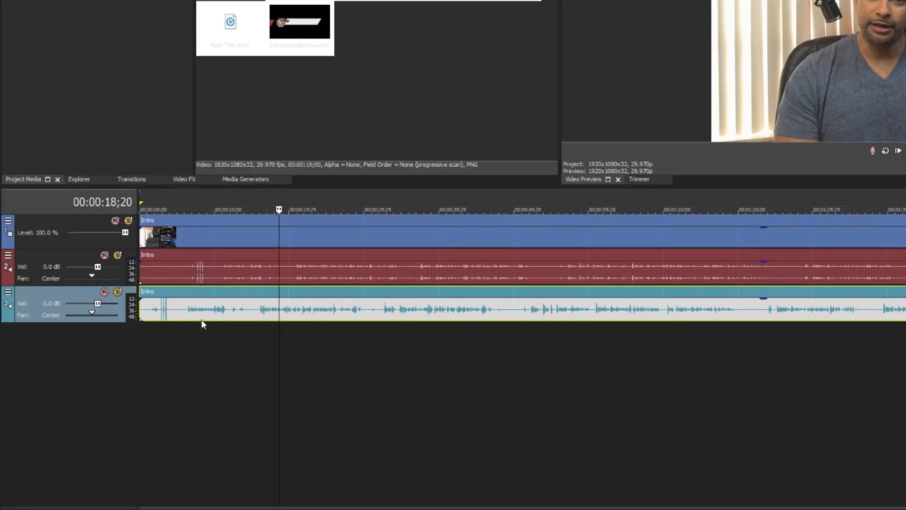
click(196, 268)
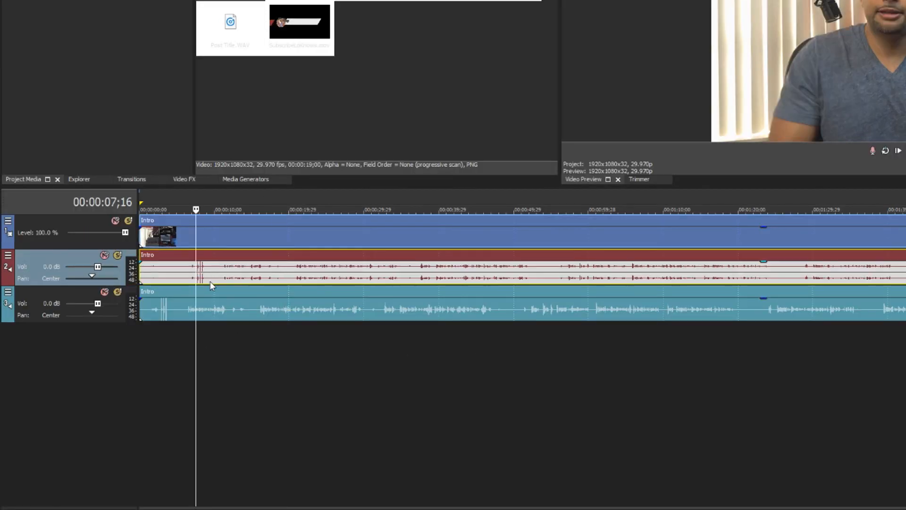
scroll(209, 282, up, 8)
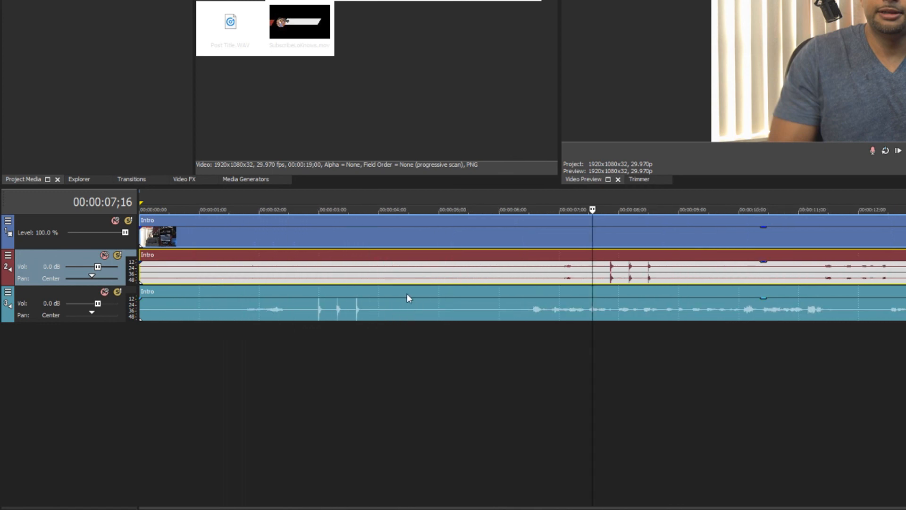
click(352, 299)
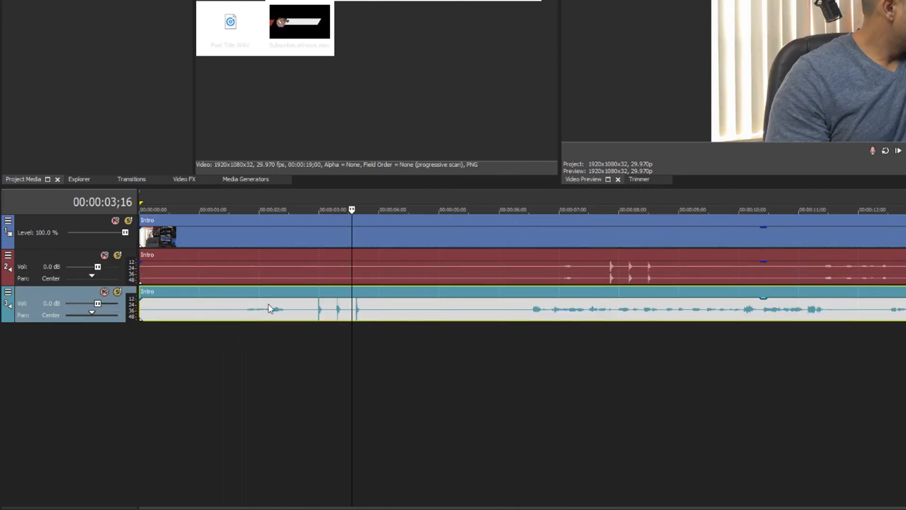
Step: Shift the track 3 Intro audio later so its three clap peaks line up with those on track 2
mouse_move(403, 301)
mouse_down()
mouse_move(645, 296)
mouse_move(677, 284)
mouse_up()
click(648, 266)
scroll(689, 306, up, 6)
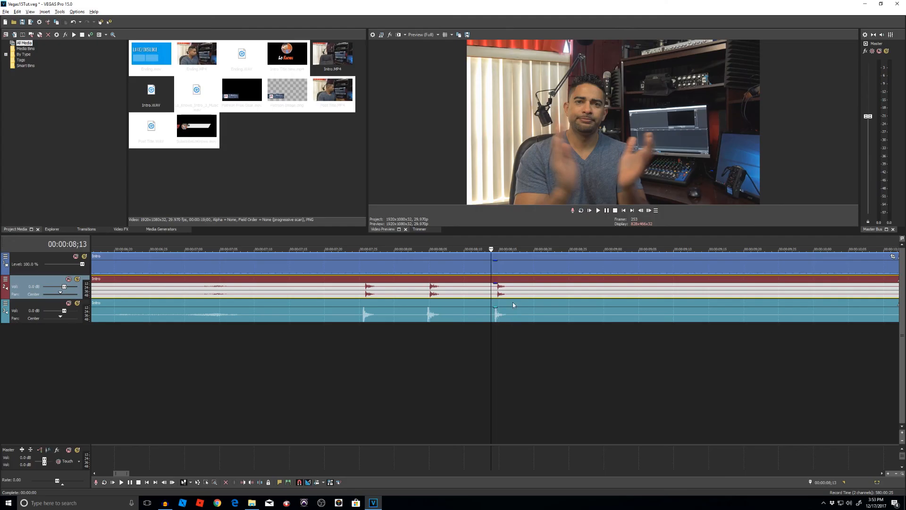
click(786, 292)
drag(516, 304, 515, 303)
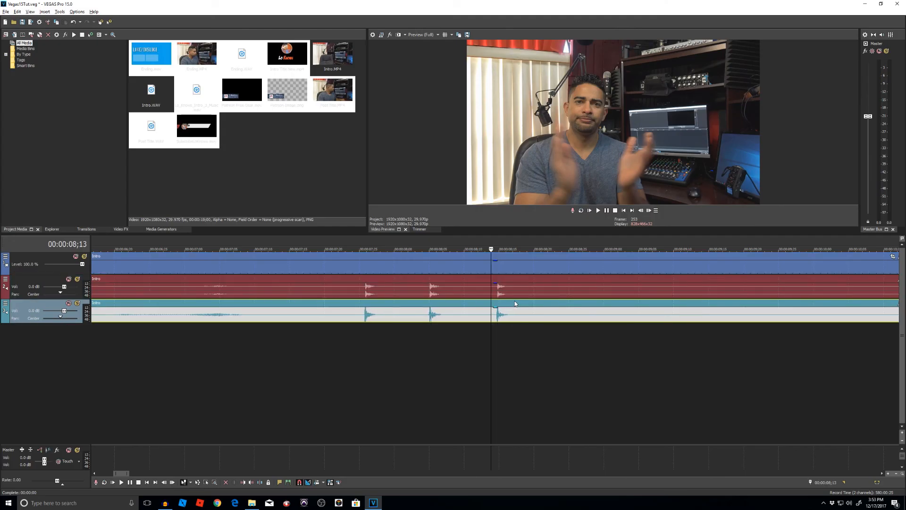
Step: Play the timeline from the last clap to check the sync between both Intro audio tracks
scroll(508, 304, down, 8)
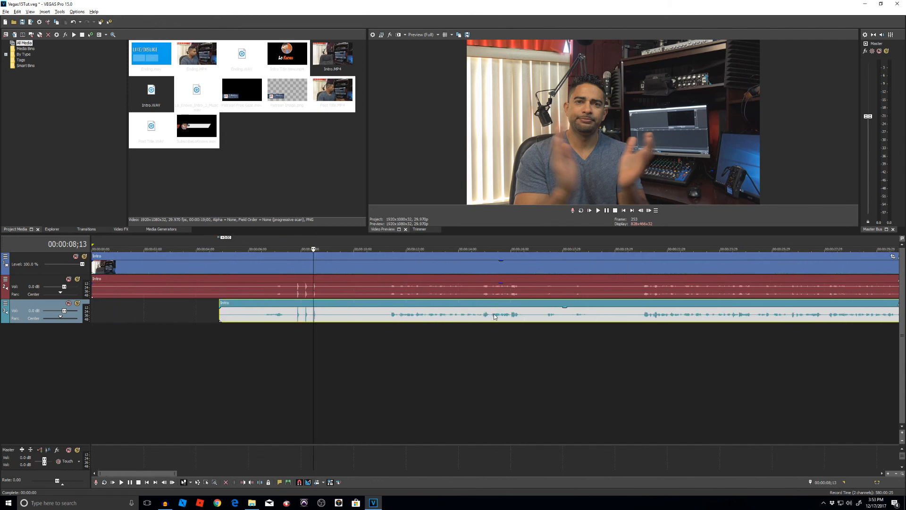
key(space)
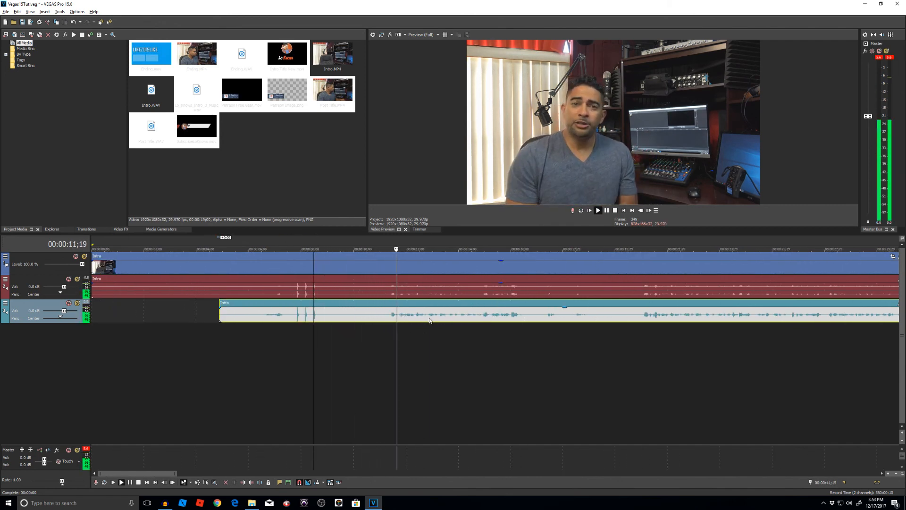
key(space)
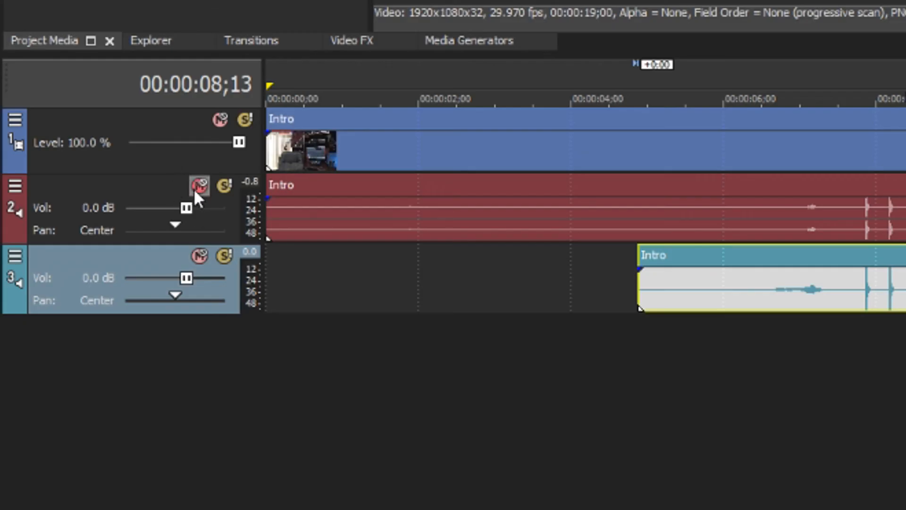
Step: Mute the camera audio on track 2 and lower its volume
click(195, 189)
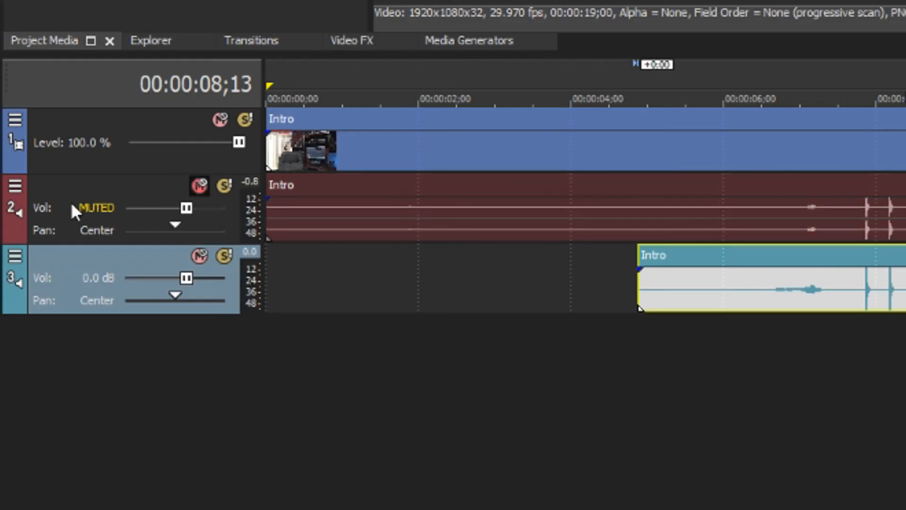
drag(191, 209, 169, 209)
Step: Play back the Intro video with only the external audio on track 3 to check the sync
scroll(313, 217, down, 7)
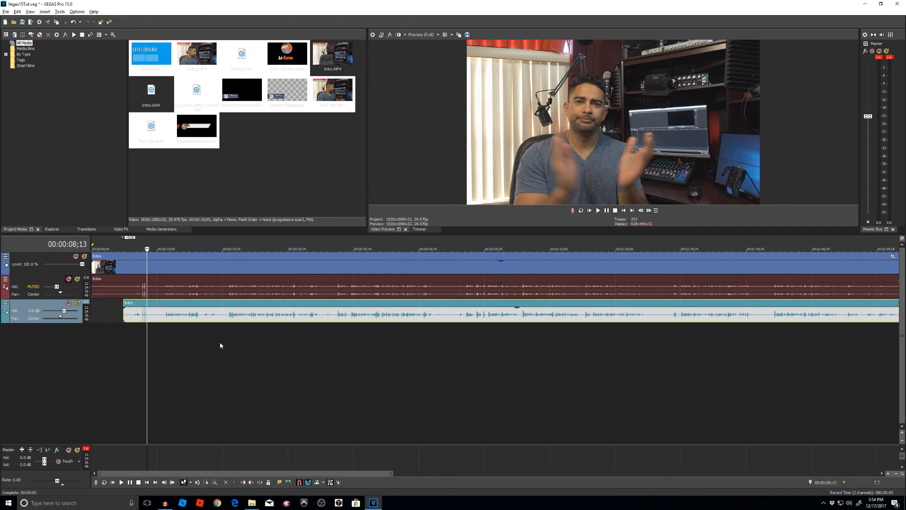
key(space)
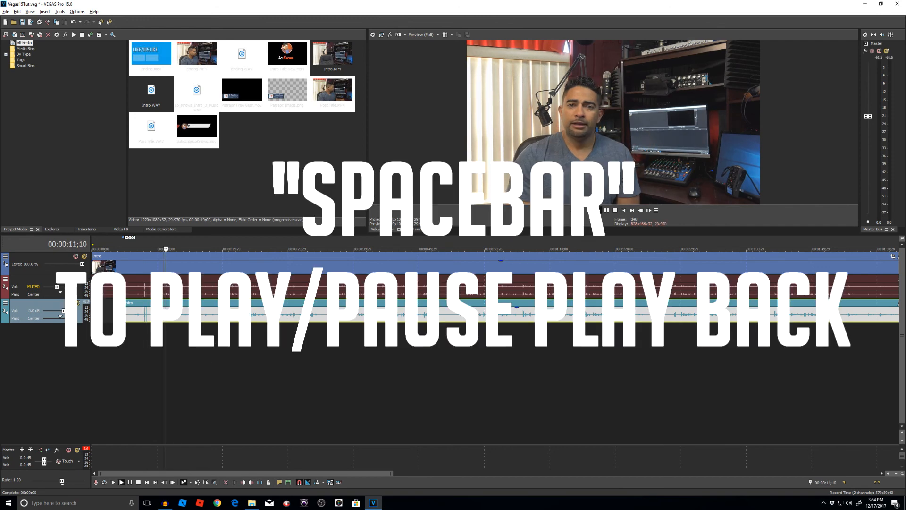
scroll(274, 350, up, 4)
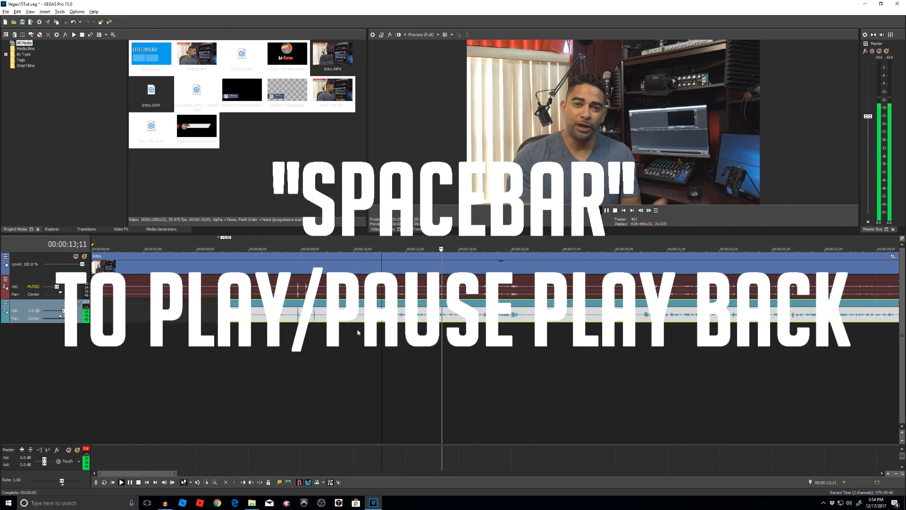
scroll(400, 327, up, 4)
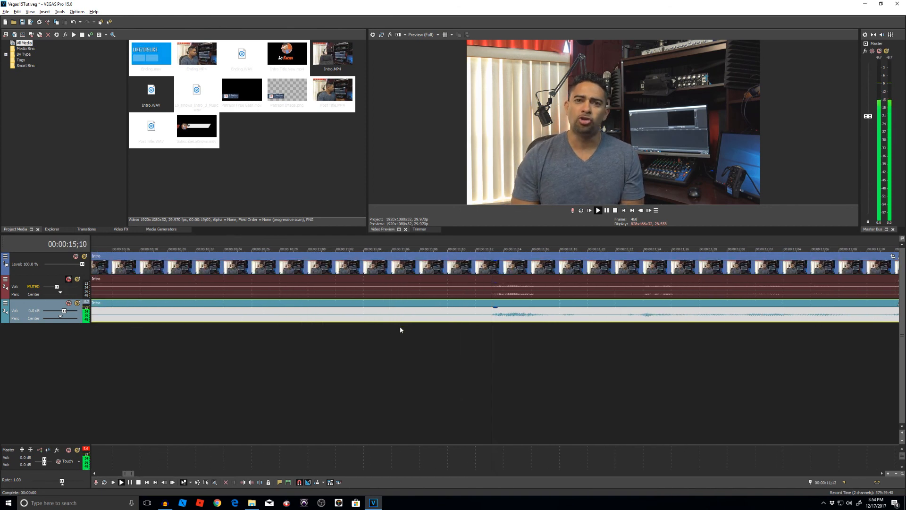
scroll(401, 329, down, 10)
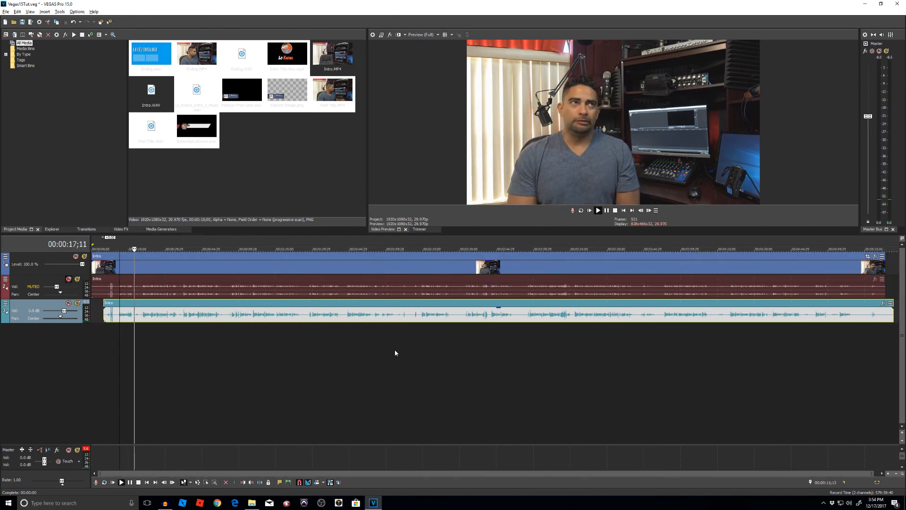
key(space)
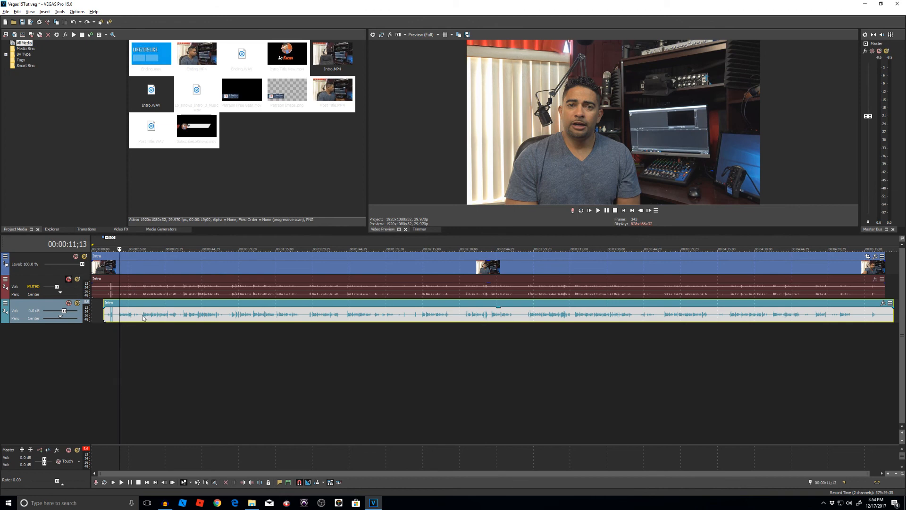
Step: Group the Intro video and camera audio with the external audio on track 3 as a new group
click(189, 256)
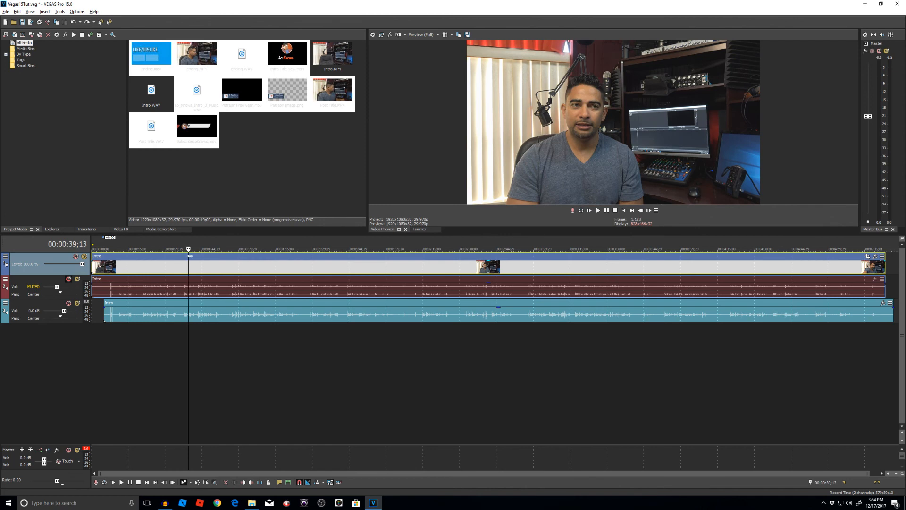
ctrl+click(217, 306)
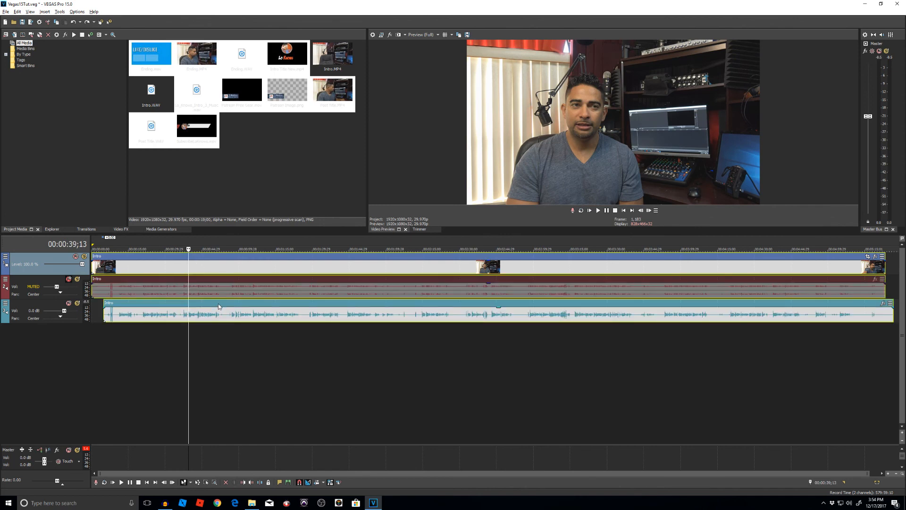
right_click(244, 270)
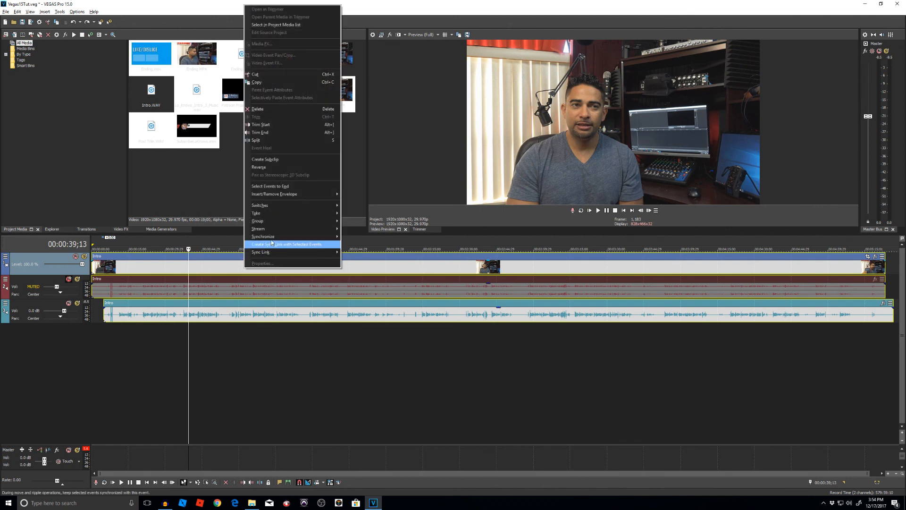
mouse_move(274, 221)
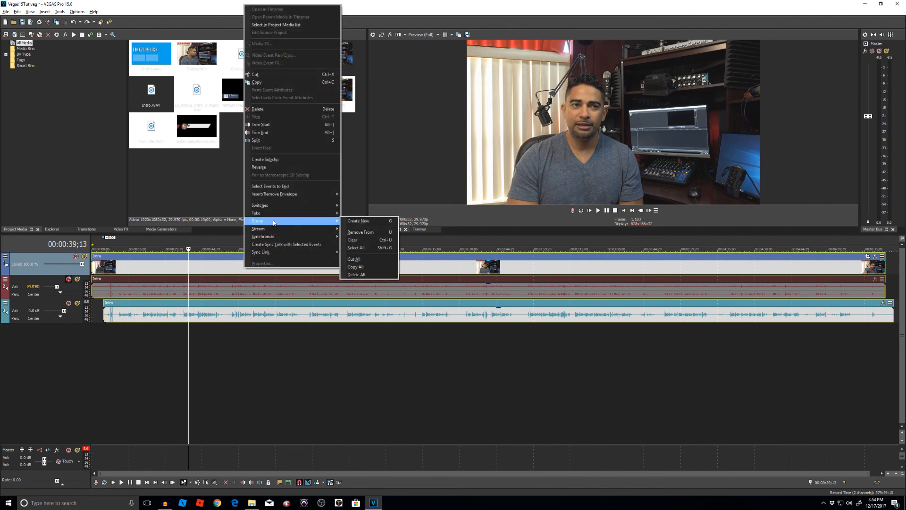
click(351, 222)
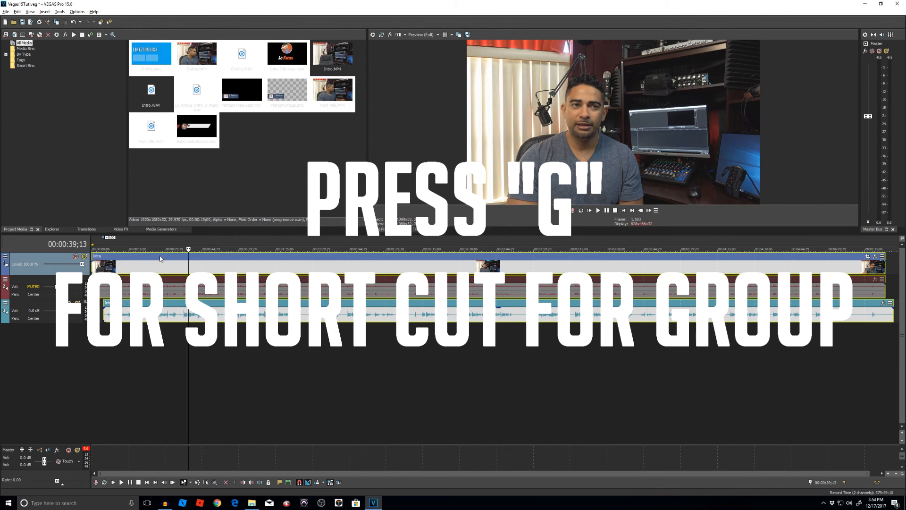
drag(160, 258, 153, 277)
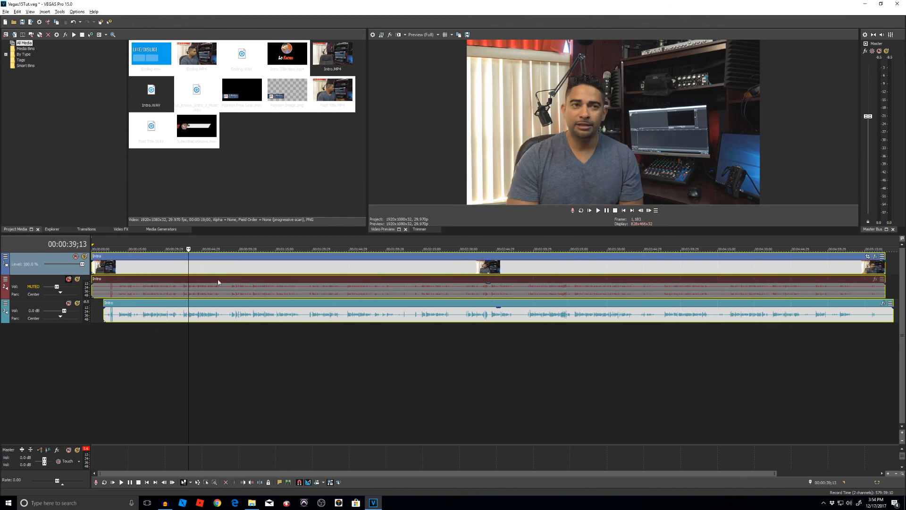
Step: Remove the track 3 Intro audio from its group and try moving it on its own
click(219, 307)
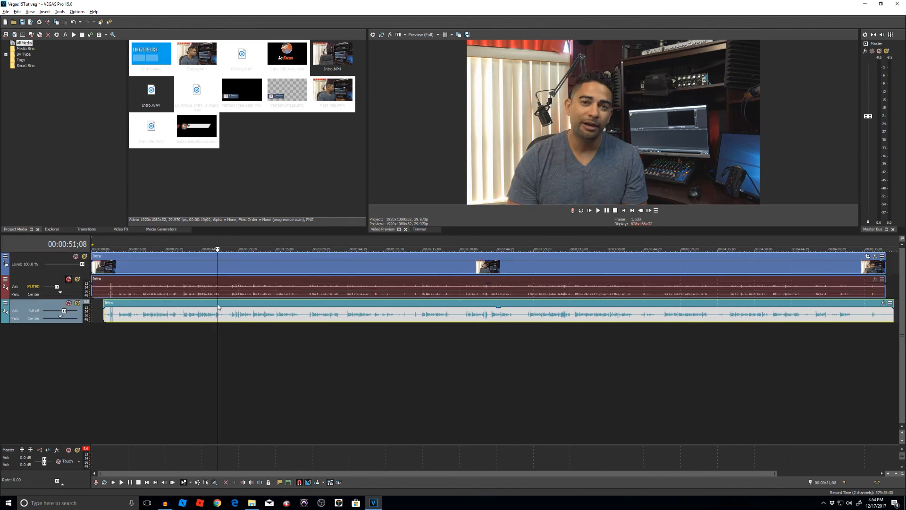
right_click(218, 307)
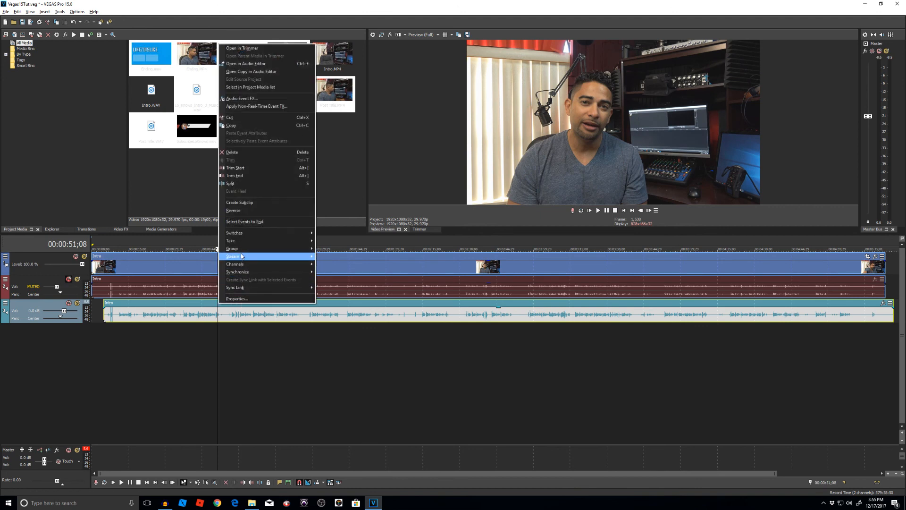
mouse_move(243, 249)
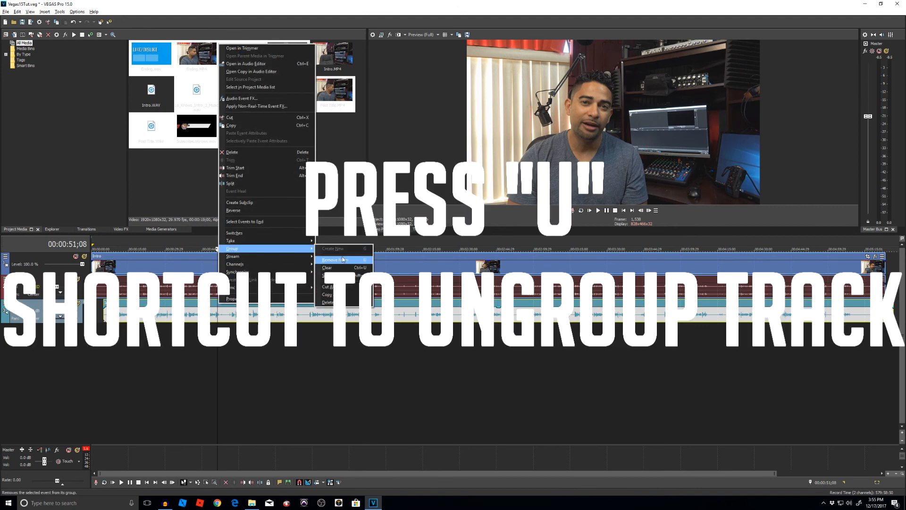
click(342, 259)
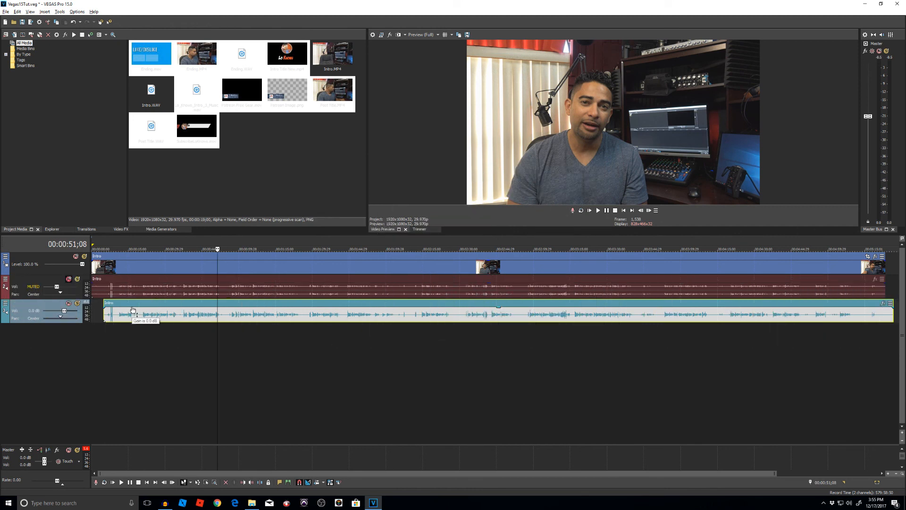
mouse_move(133, 310)
mouse_down()
mouse_move(157, 311)
mouse_move(145, 310)
mouse_up()
Step: Undo the last move of the track 3 audio, and select the Intro video together with both audio events
click(17, 11)
click(23, 20)
click(250, 257)
click(267, 305)
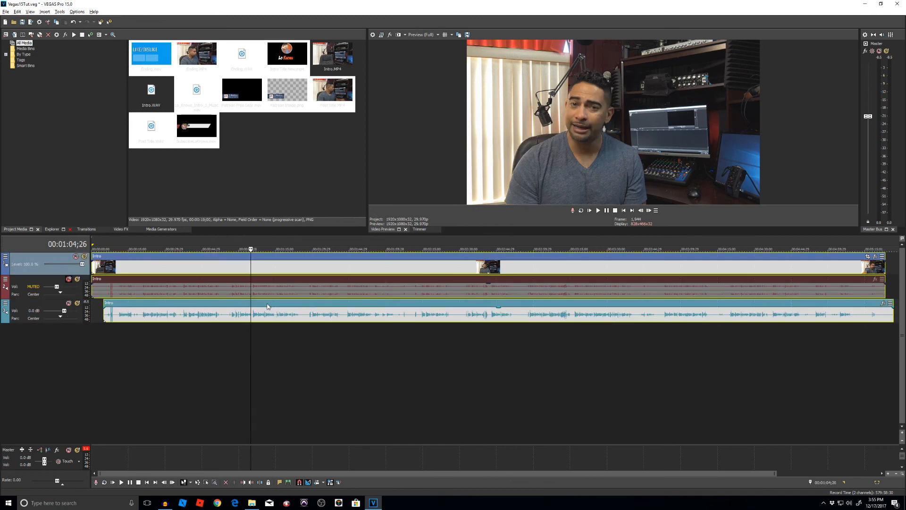
mouse_move(194, 261)
mouse_down()
mouse_move(243, 263)
mouse_move(177, 267)
mouse_up()
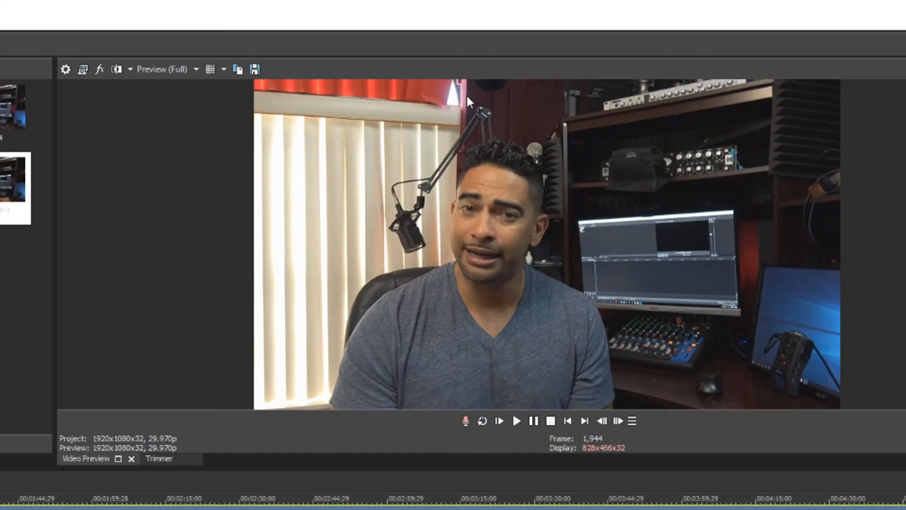
Step: Enlarge the track 1 video frame with Track Motion to about 2,093.75 by 1,177.73
scroll(453, 500, down, 1)
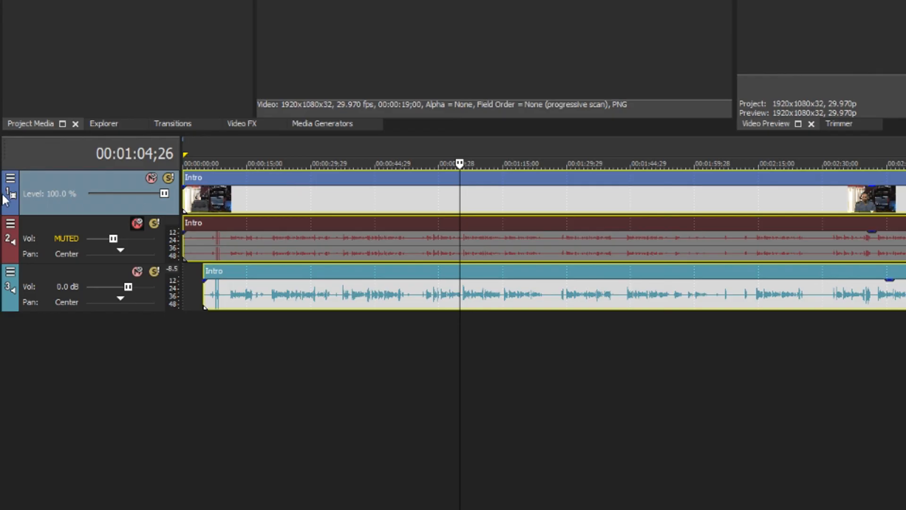
click(11, 178)
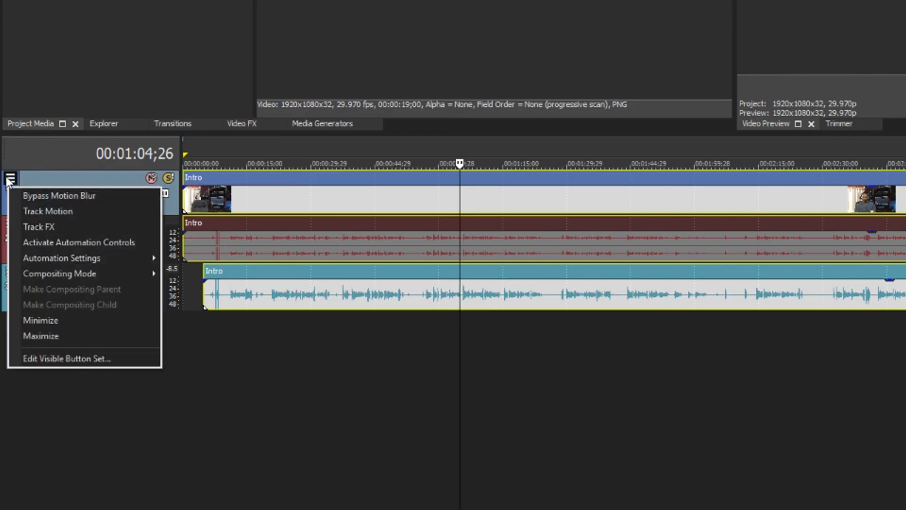
click(36, 211)
drag(392, 33, 279, 138)
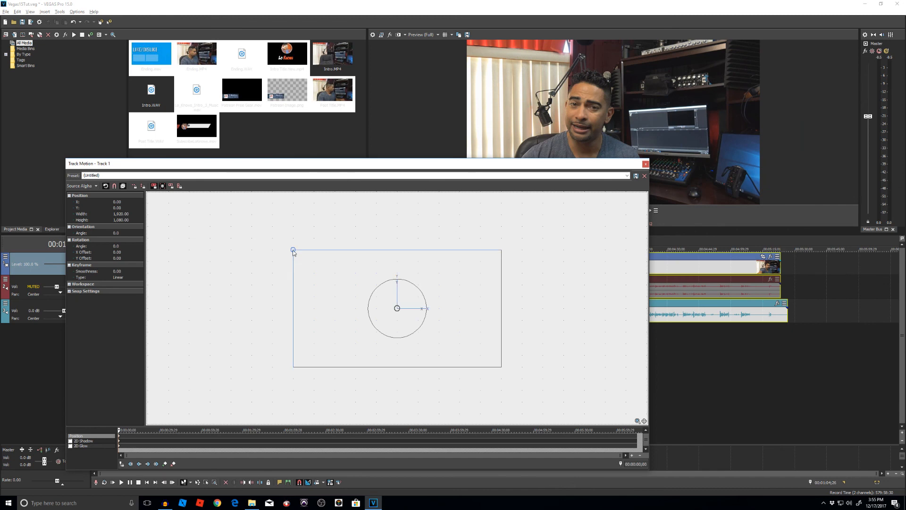
drag(293, 251, 287, 239)
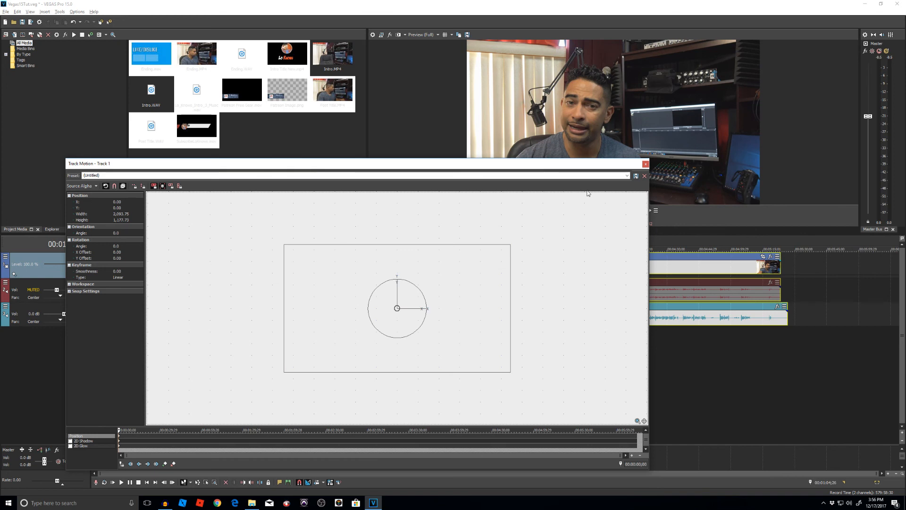
click(645, 164)
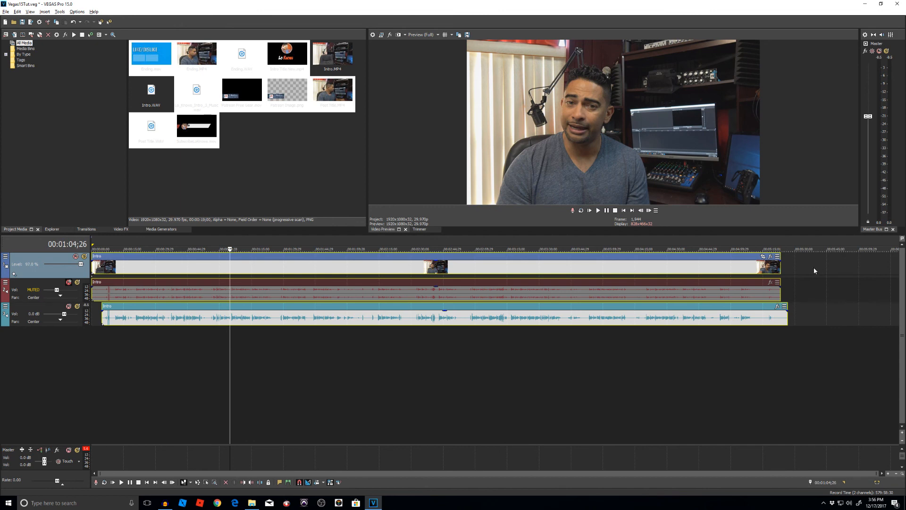
click(5, 258)
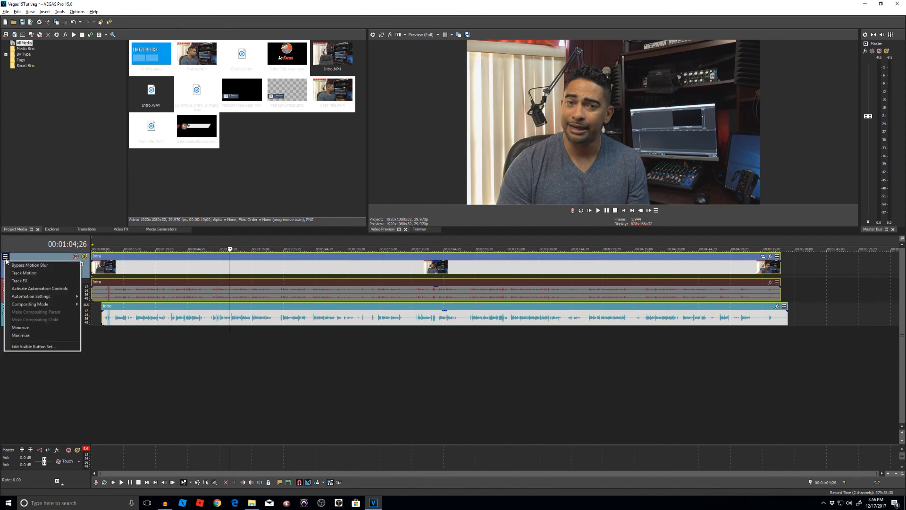
click(14, 280)
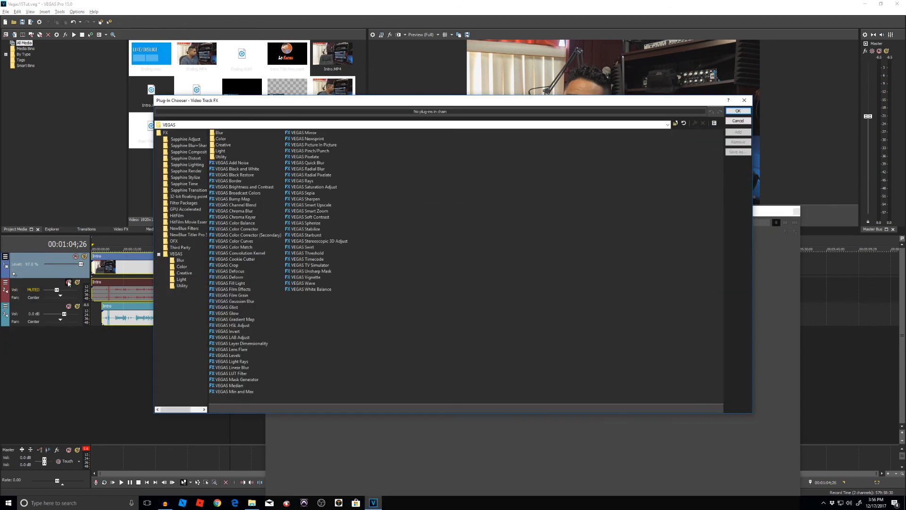
click(744, 100)
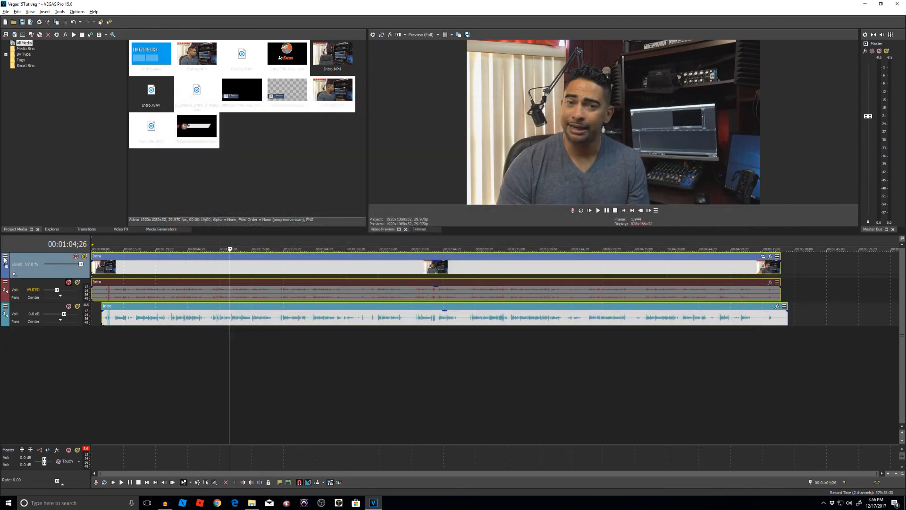
Step: Restore the default Track Motion box for track 1
click(5, 258)
click(18, 273)
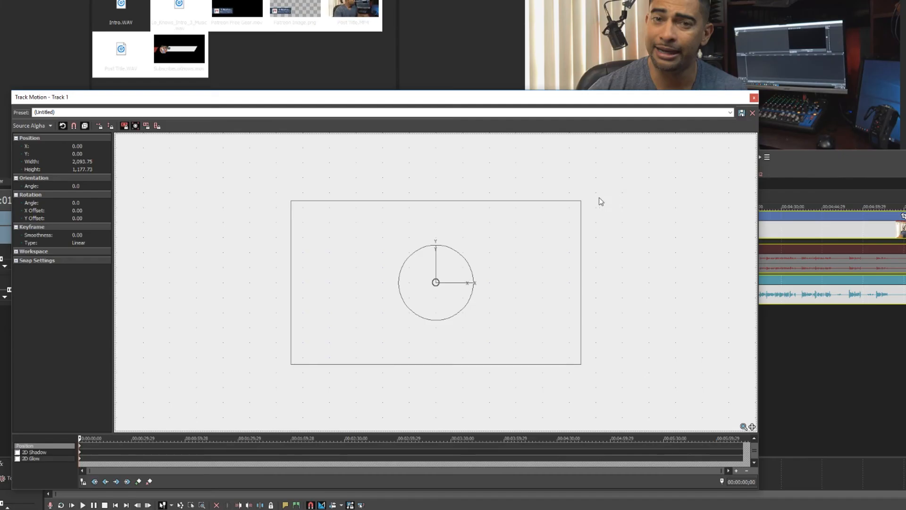
right_click(599, 198)
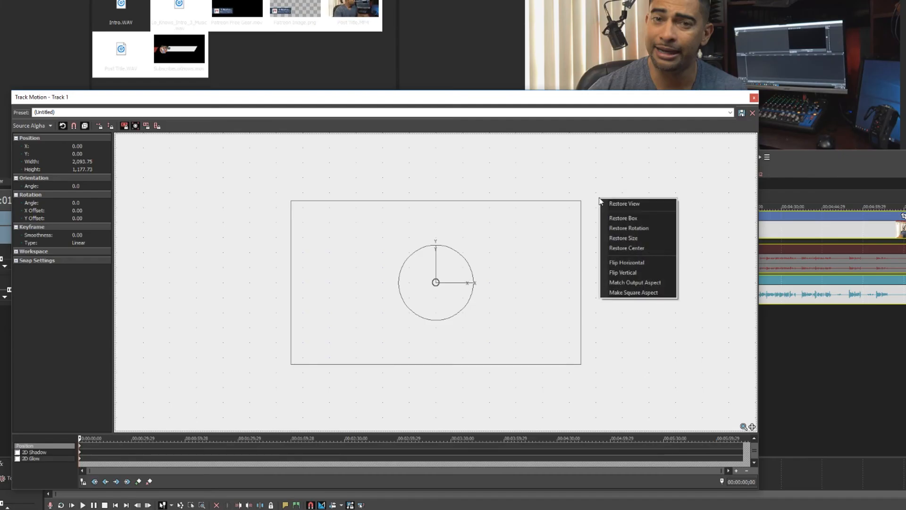
click(623, 219)
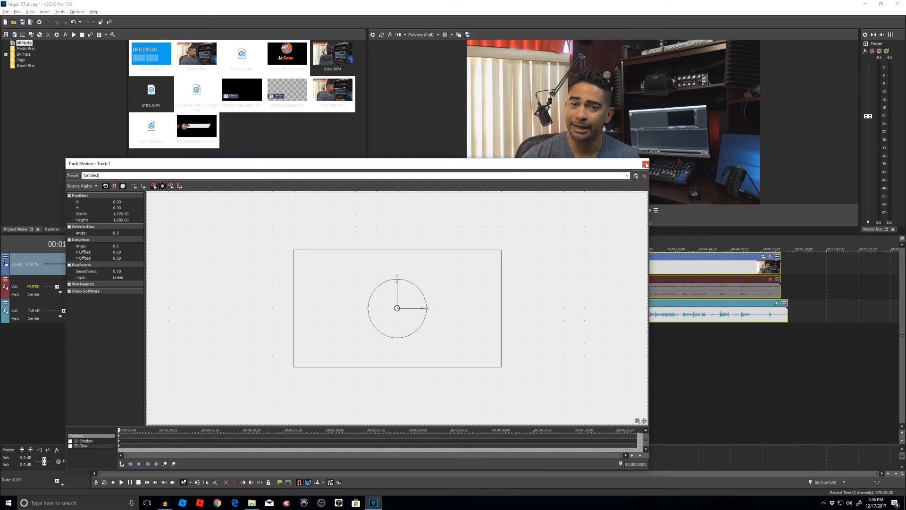
click(754, 97)
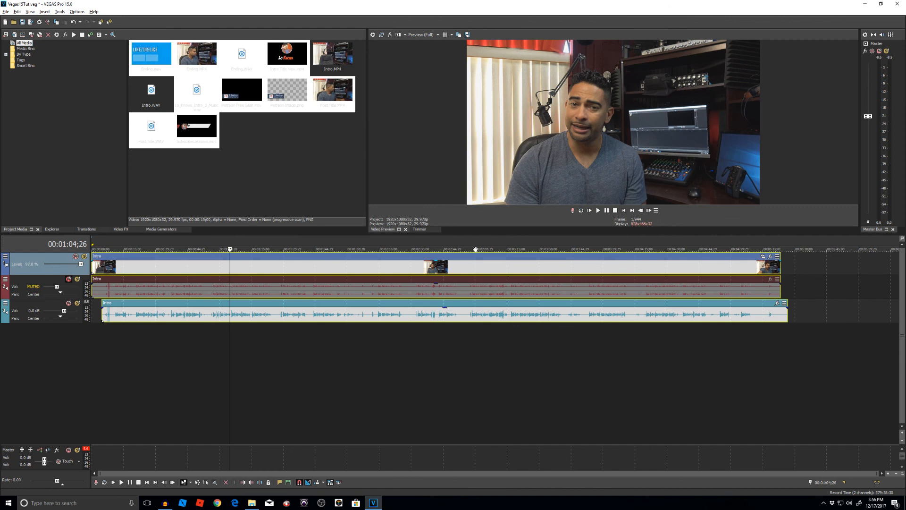
Step: Crop the Intro video event with Event Pan/Crop to a centred frame of about 1,740 by 978.8, and check the framing along the clip
click(762, 257)
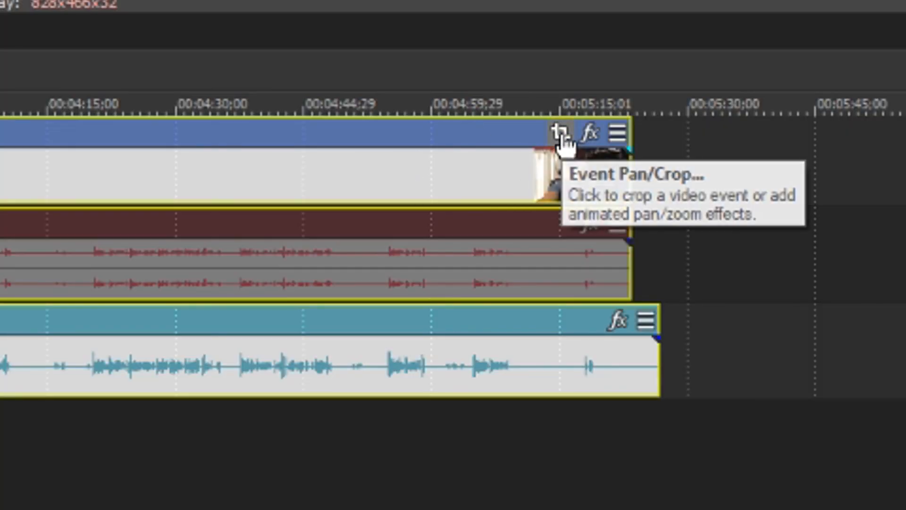
click(562, 135)
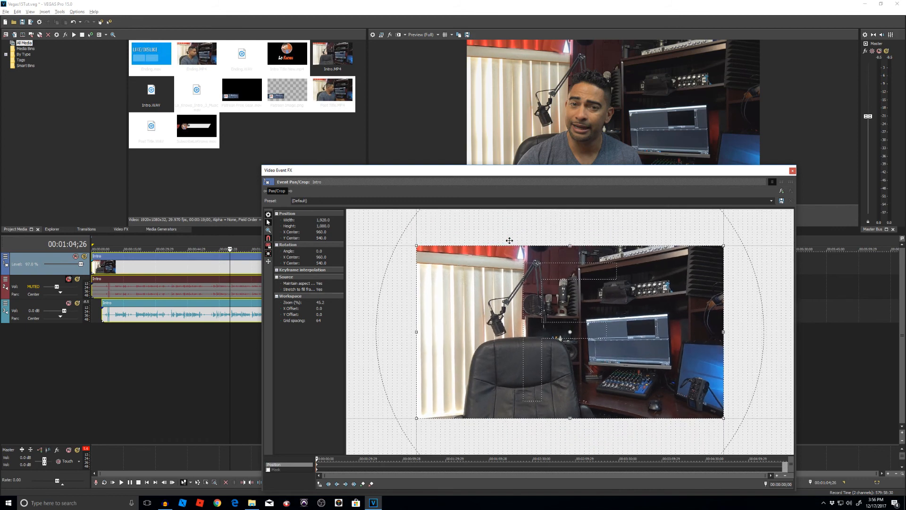
scroll(509, 240, down, 2)
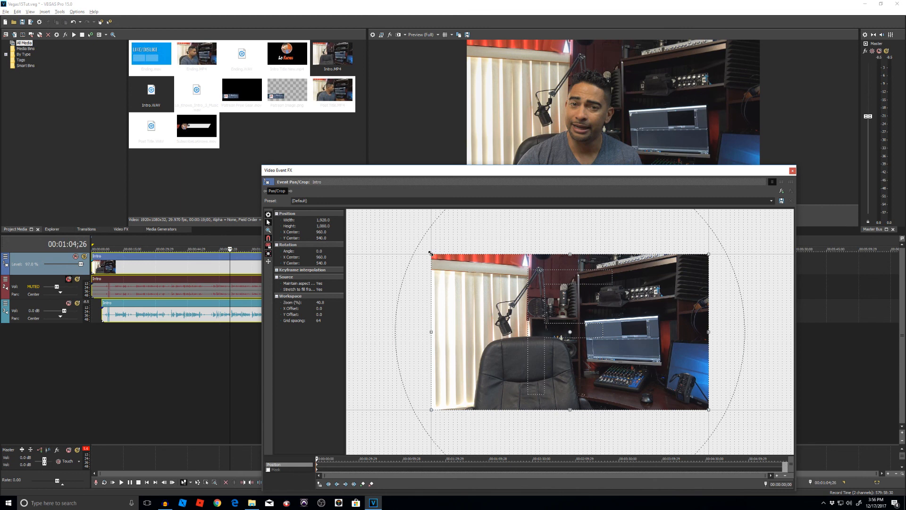
drag(430, 253, 436, 258)
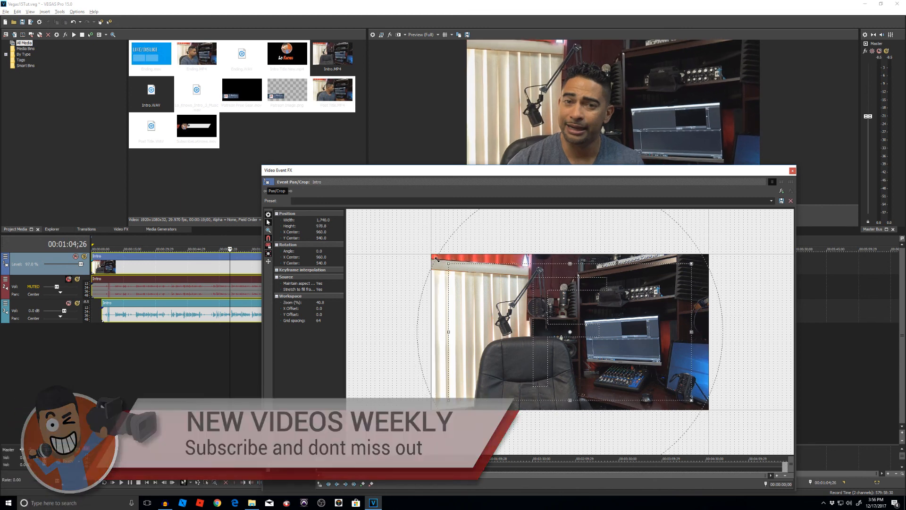
key(ctrl+z)
drag(435, 257, 439, 259)
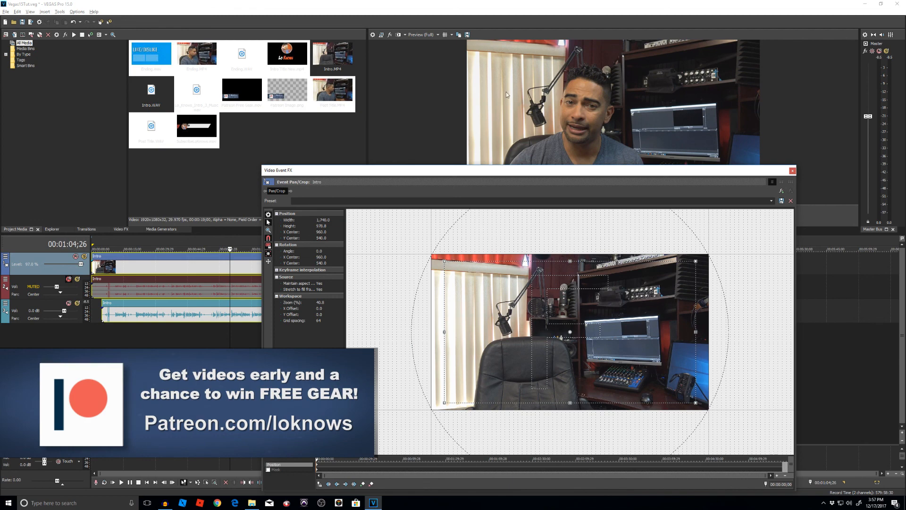
drag(542, 170, 600, 425)
click(517, 265)
click(620, 265)
click(684, 274)
drag(657, 431, 541, 123)
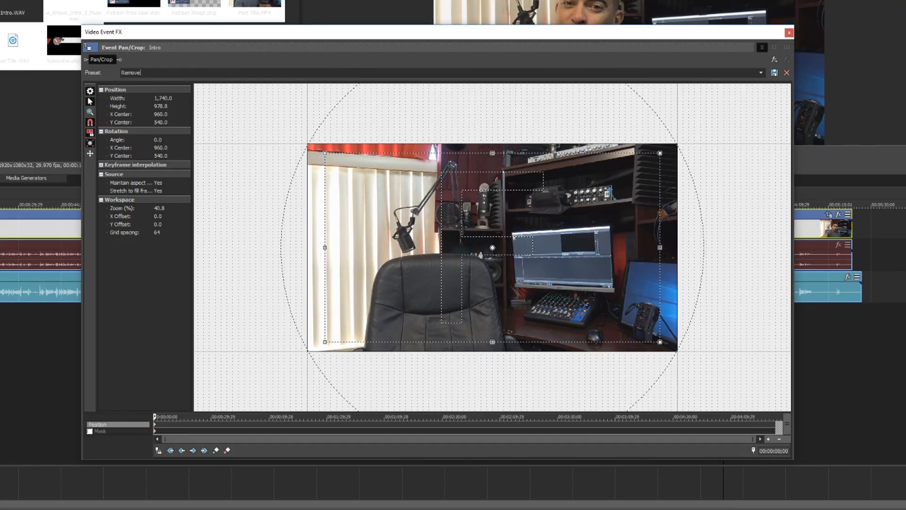
Step: Save the current pan/crop settings as a preset named Remove, and restore the event's original frame
click(774, 73)
right_click(297, 224)
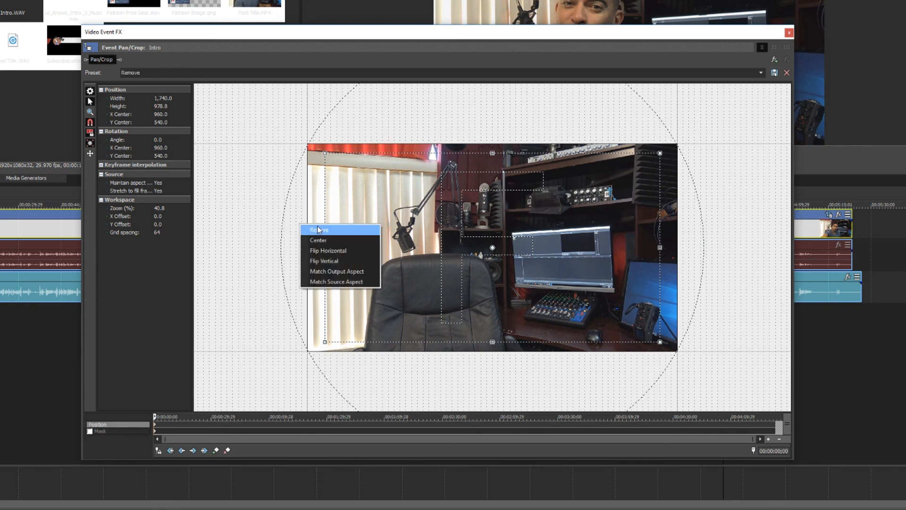
click(317, 229)
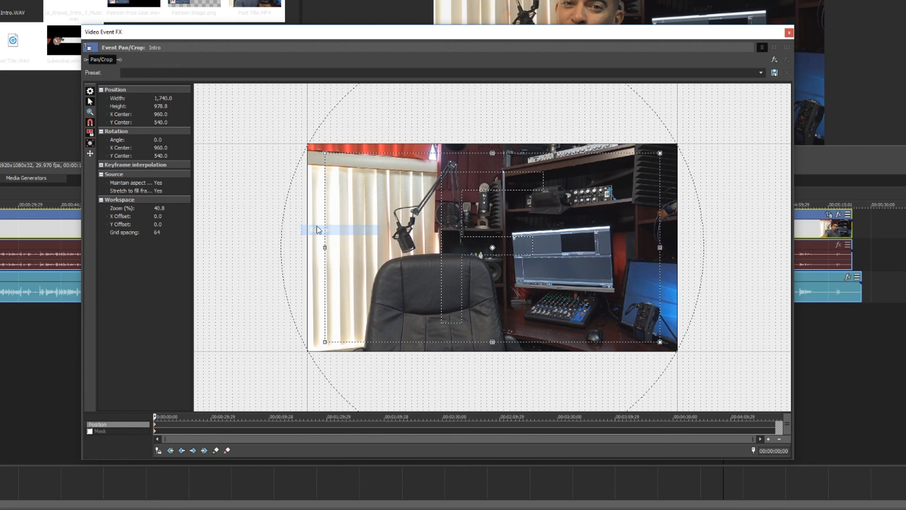
Step: Apply the saved Remove preset to the Intro video event and finish the pan/crop editing
click(761, 73)
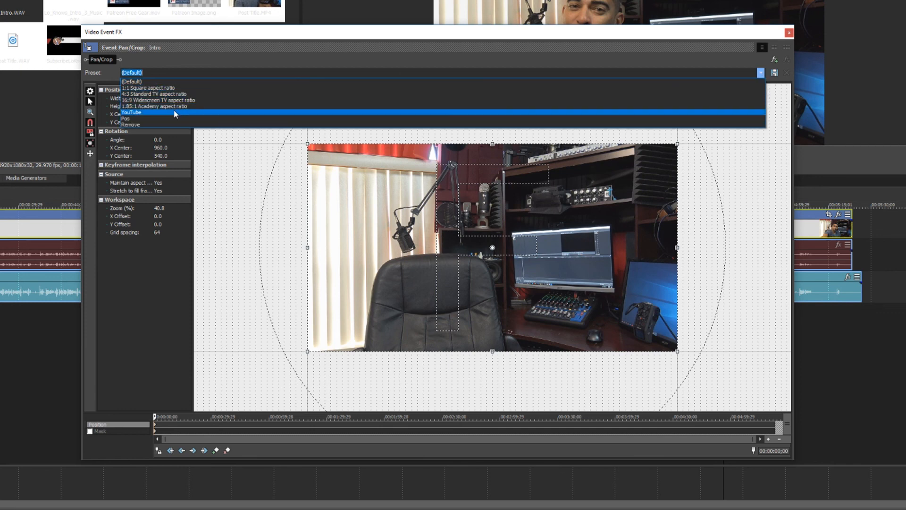
click(142, 125)
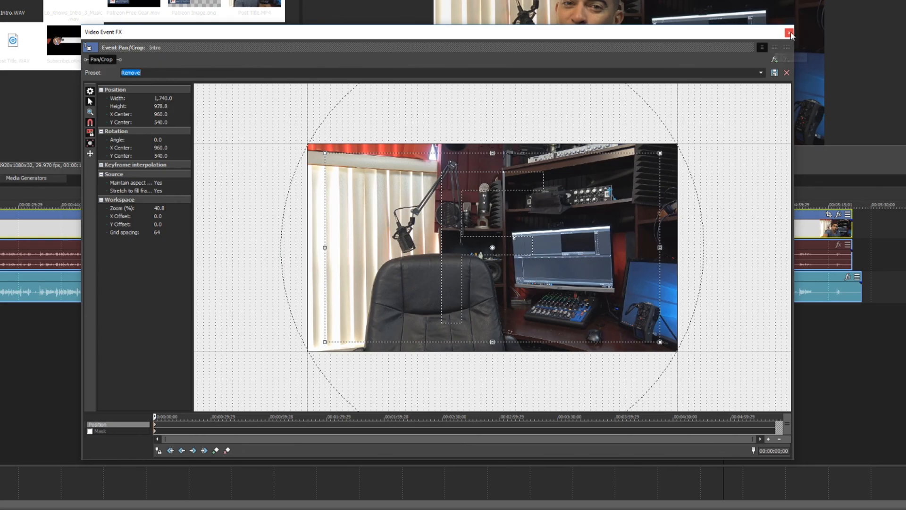
click(789, 33)
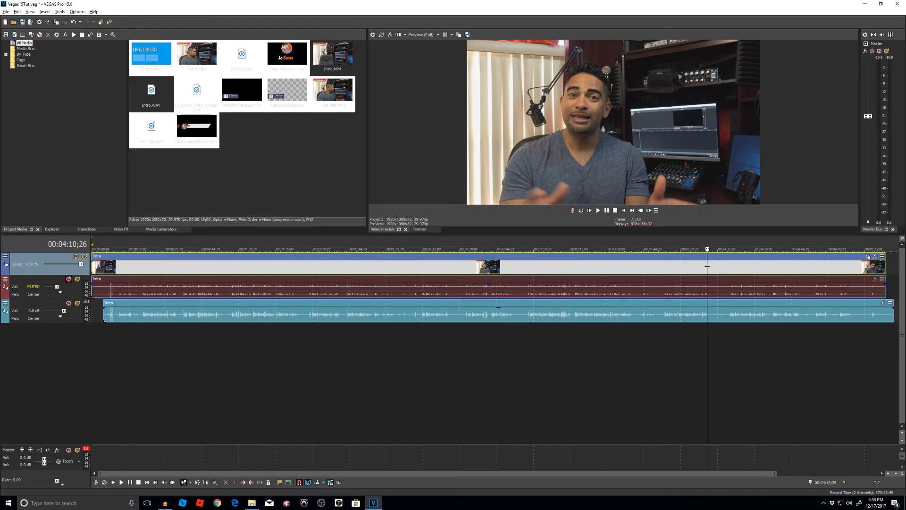
Step: Play back the opening of the Intro recording and split the grouped video and audio events at 00:00:16;14
click(112, 293)
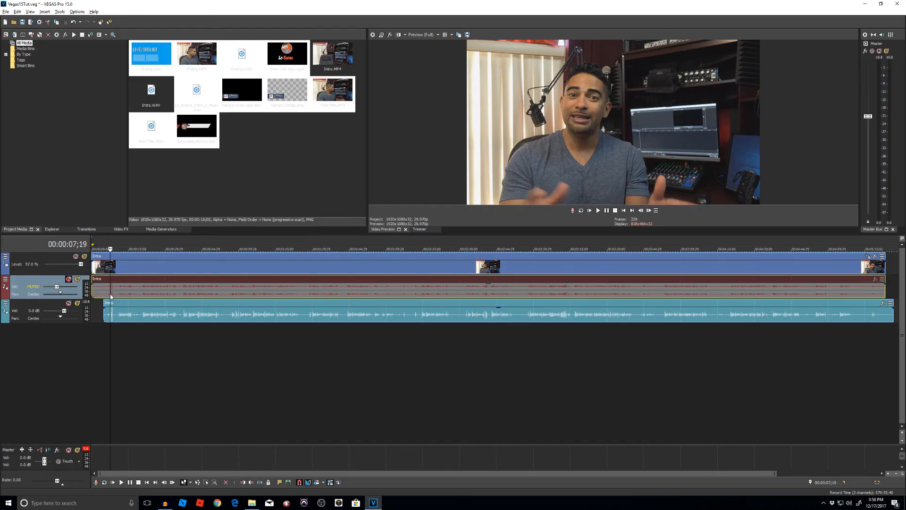
scroll(112, 293, up, 6)
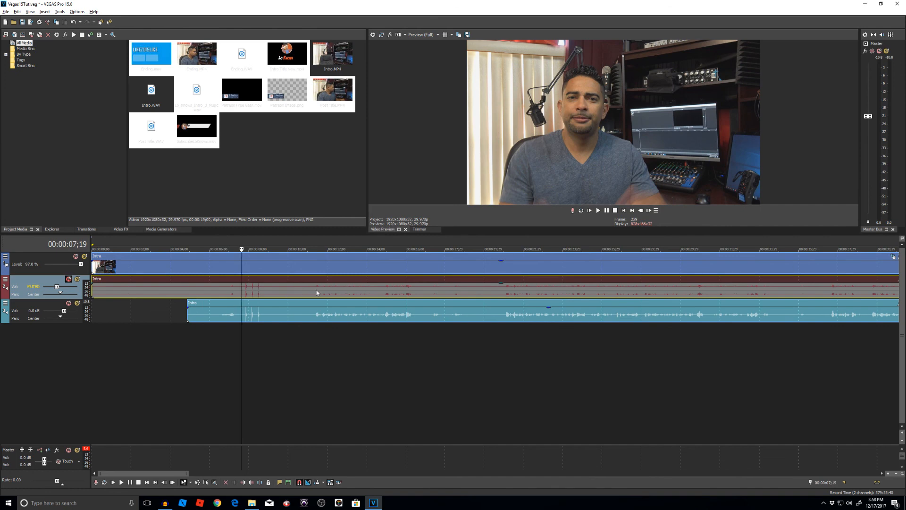
click(313, 264)
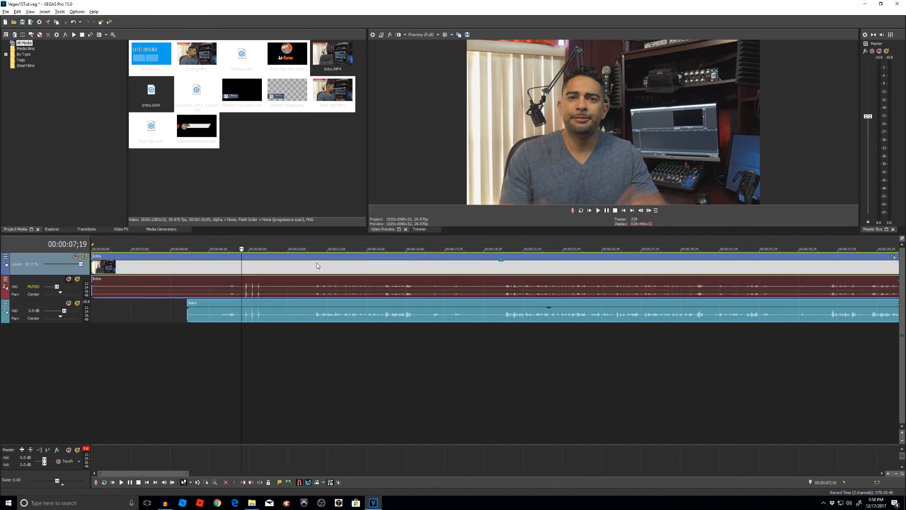
key(space)
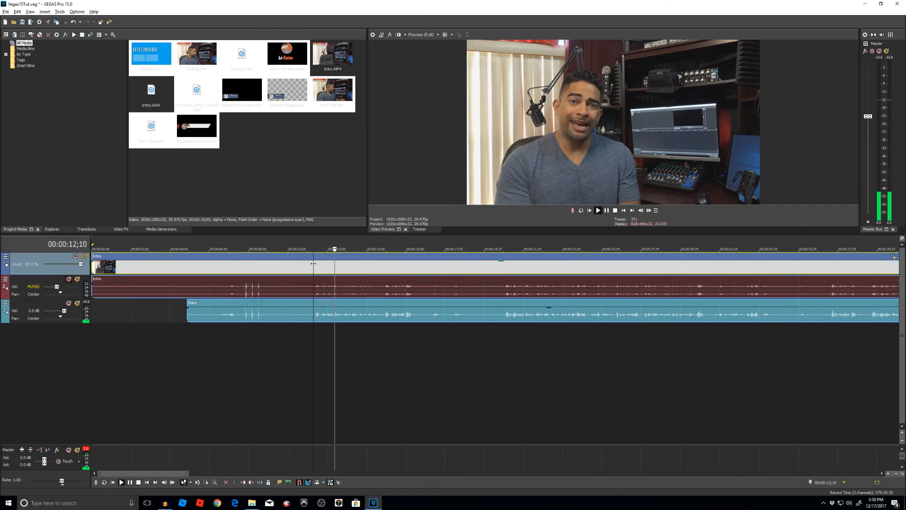
key(space)
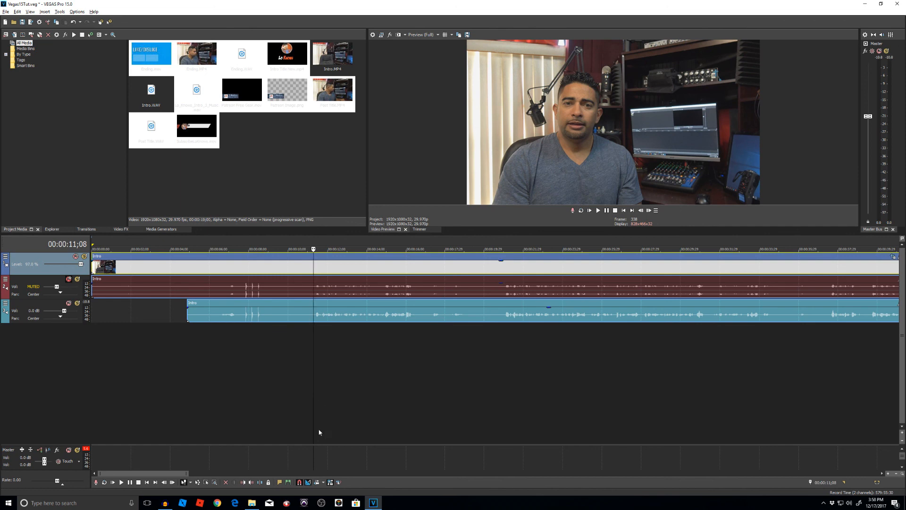
key(space)
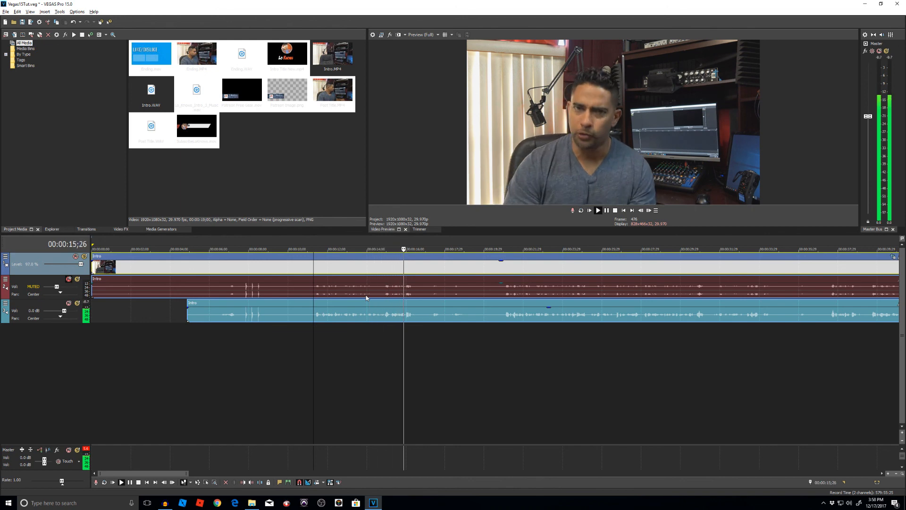
key(space)
click(415, 290)
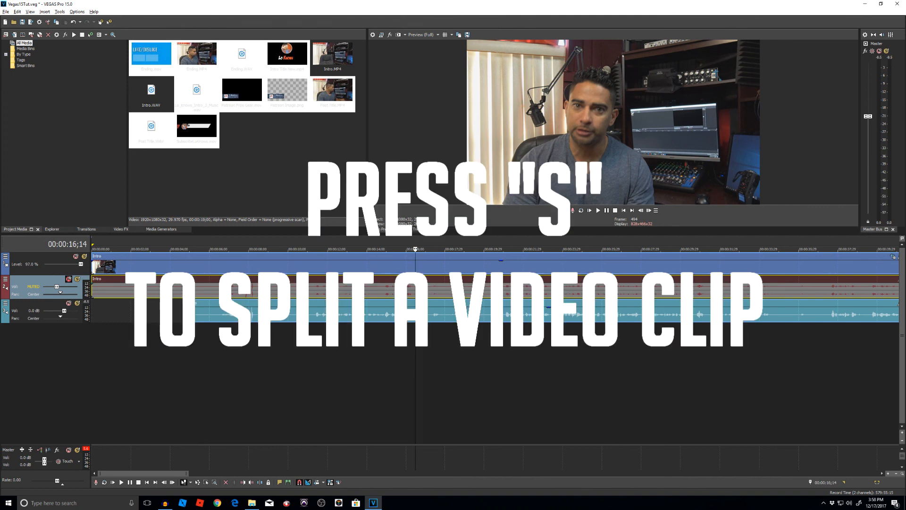
key(s)
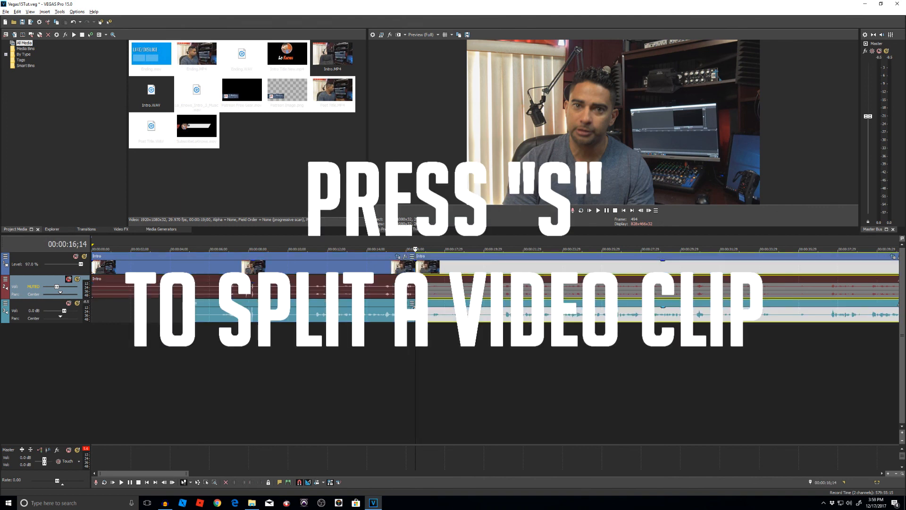
scroll(210, 310, down, 3)
scroll(210, 310, up, 3)
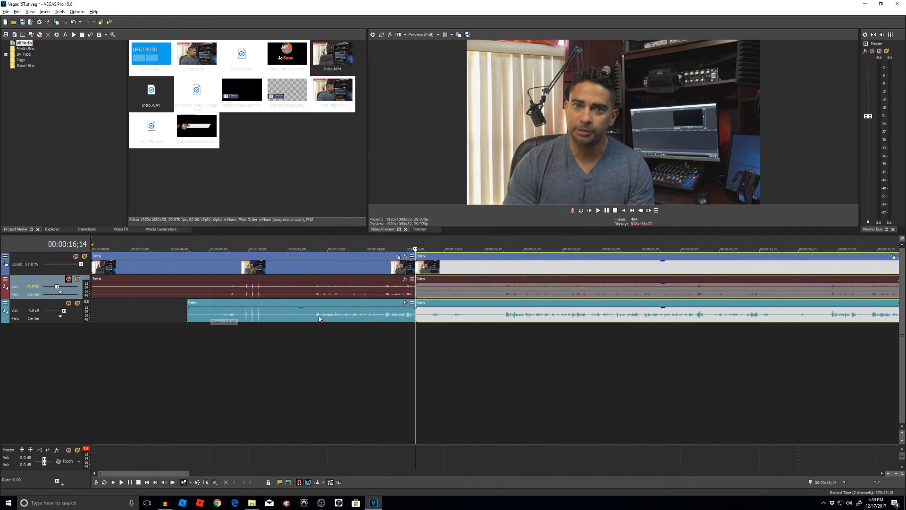
Step: Delete the grouped Intro video and audio events before the split
click(363, 269)
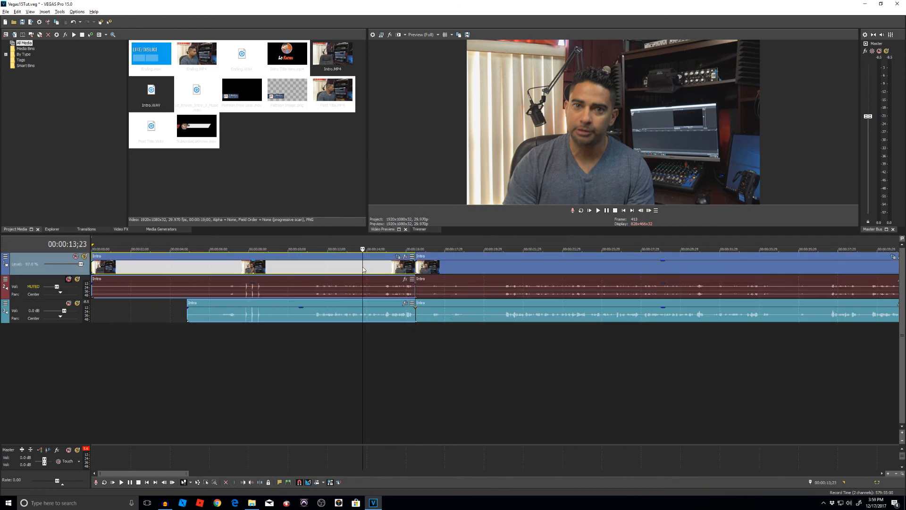
key(Delete)
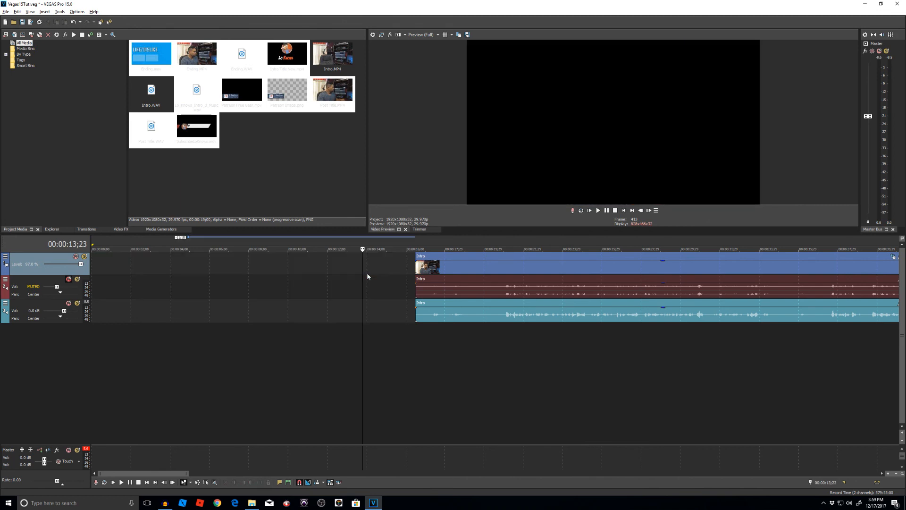
scroll(360, 324, down, 5)
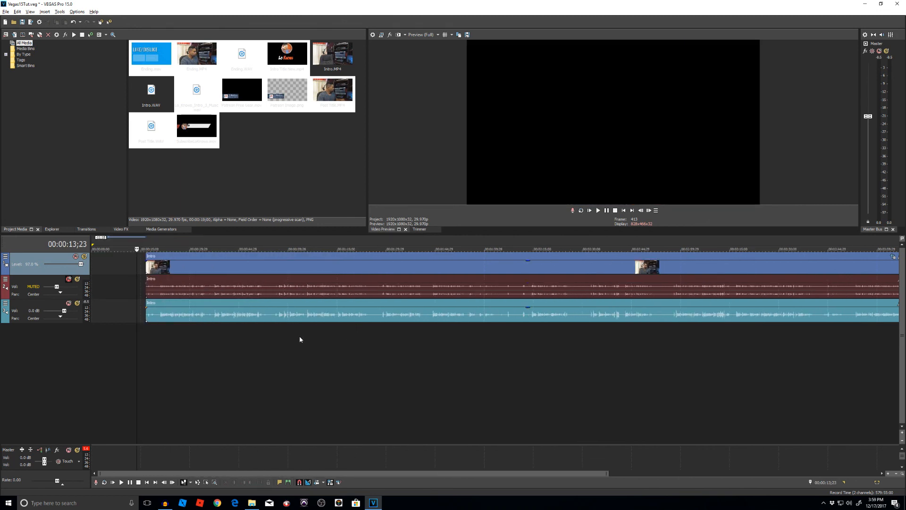
Step: Play through the early Intro footage to find where the usable take begins and split the grouped events at 00:00:37;16
click(214, 288)
key(space)
key(space)
click(158, 287)
key(space)
scroll(158, 285, up, 3)
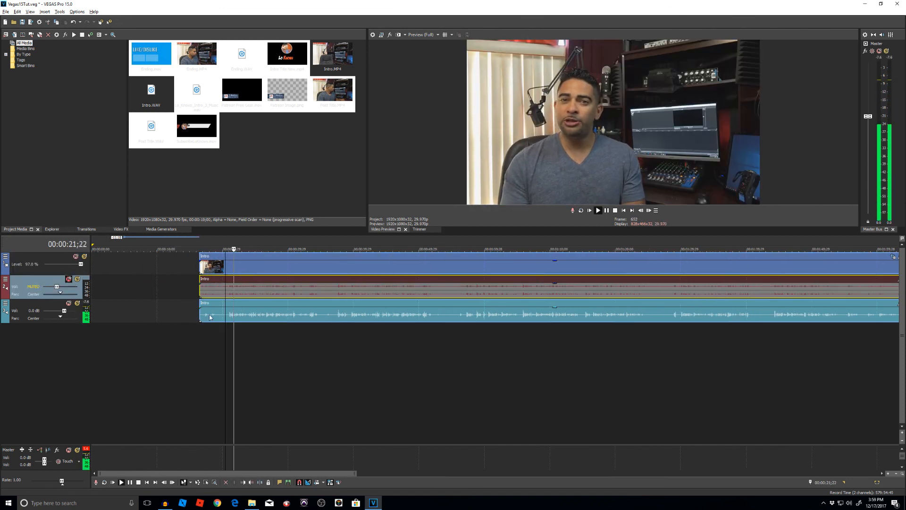
key(space)
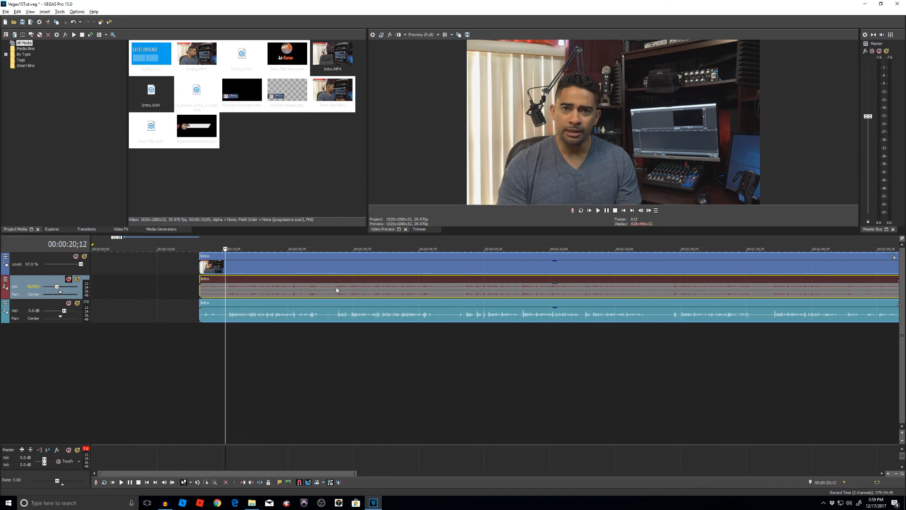
click(338, 290)
key(space)
key(space)
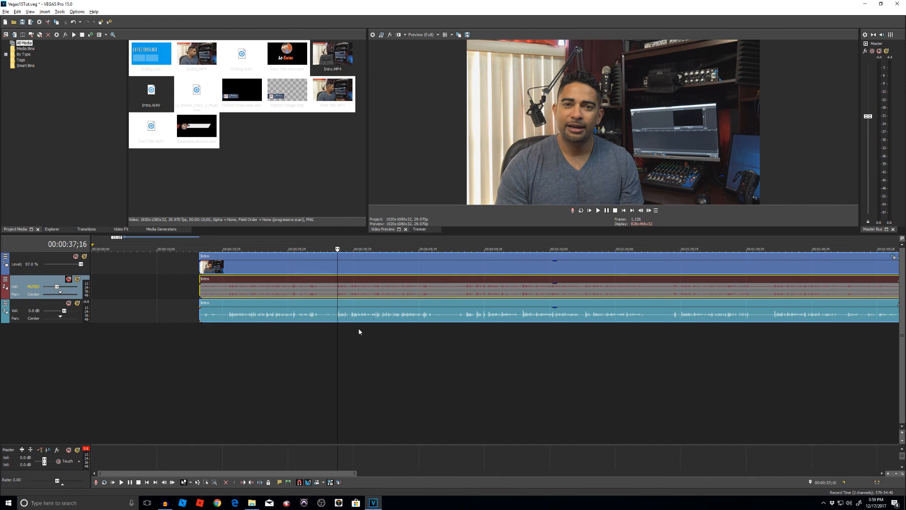
key(s)
Step: Delete the grouped Intro events before the split and move the remaining ones to the start of the timeline
click(308, 264)
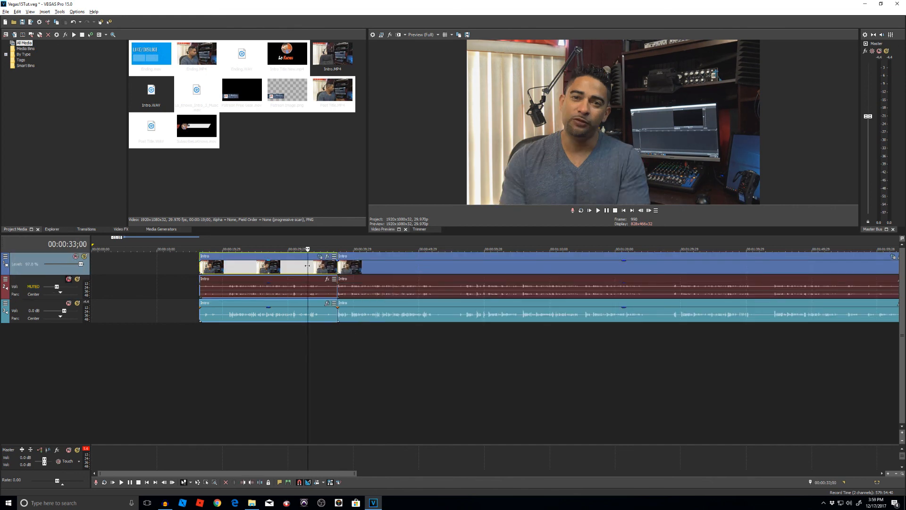
key(Delete)
drag(388, 267, 91, 275)
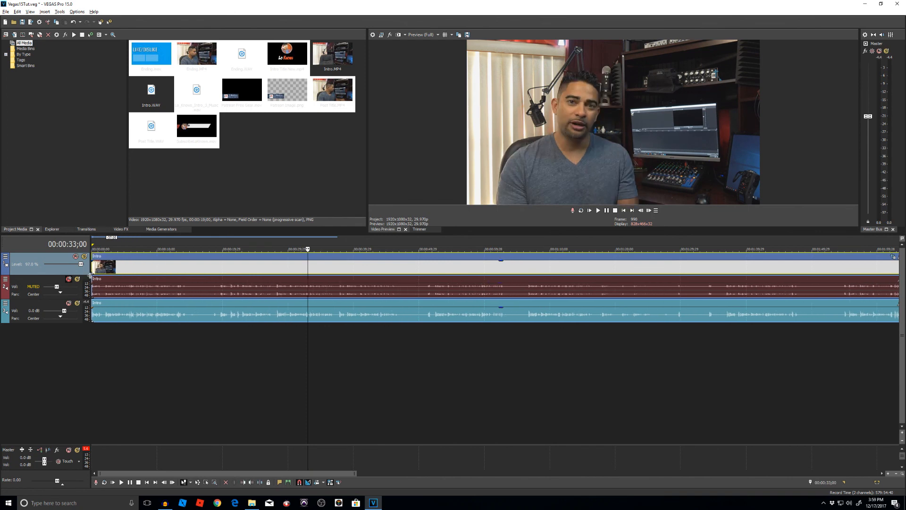
Step: Play back the new opening, trim the unwanted start off the grouped Intro events, and move them back to the timeline start
scroll(94, 290, up, 3)
click(623, 211)
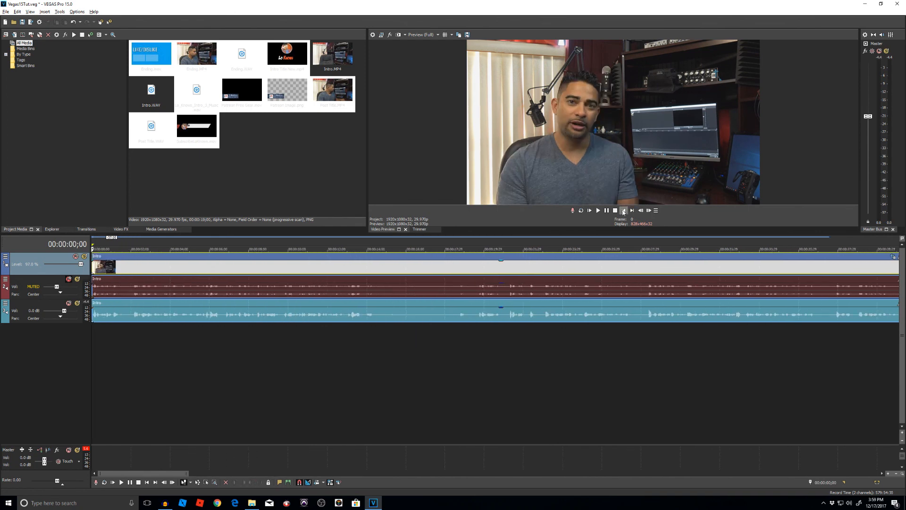
key(space)
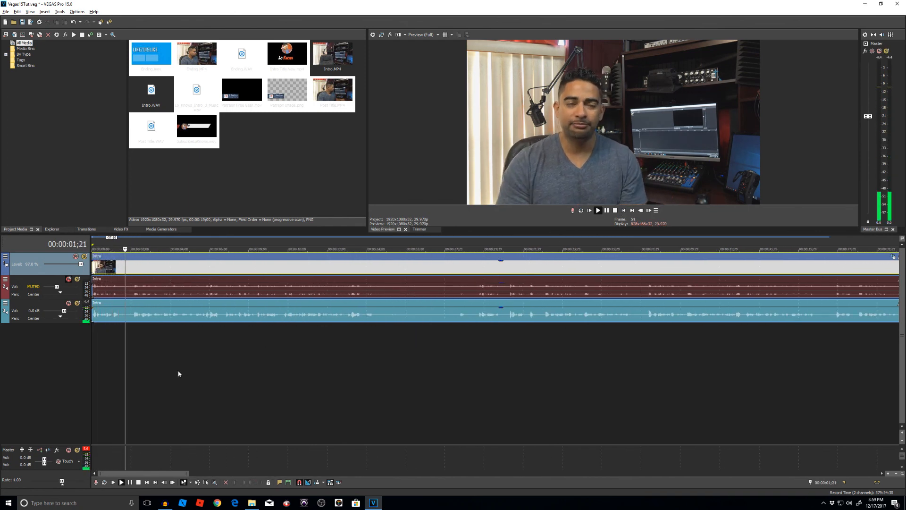
key(space)
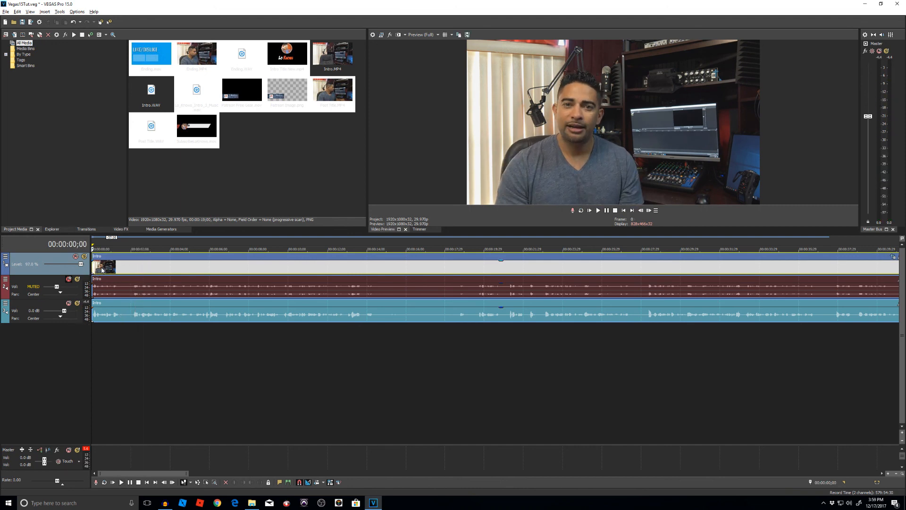
drag(142, 260, 154, 261)
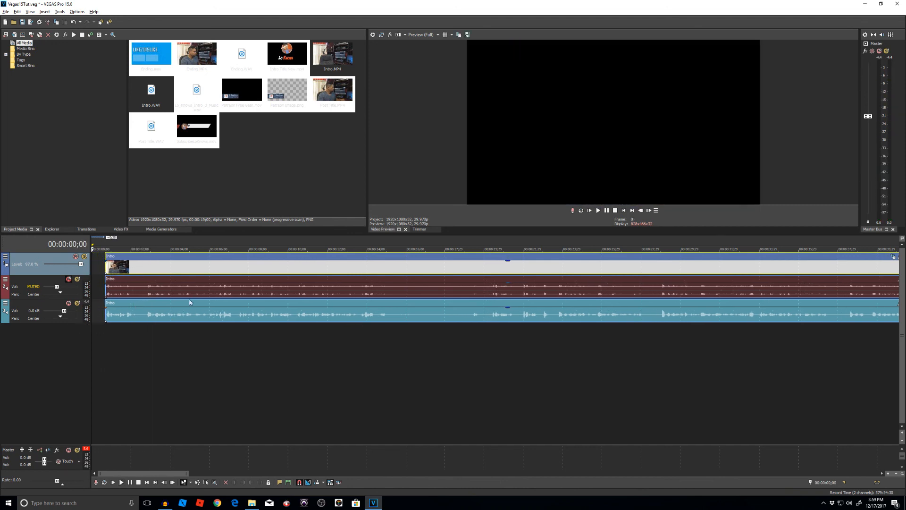
drag(104, 267, 126, 266)
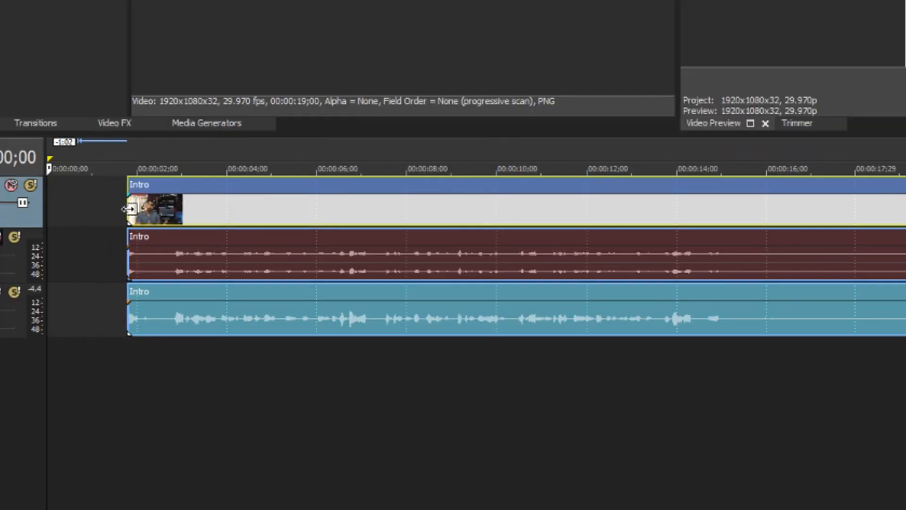
drag(127, 208, 169, 212)
drag(322, 183, 149, 198)
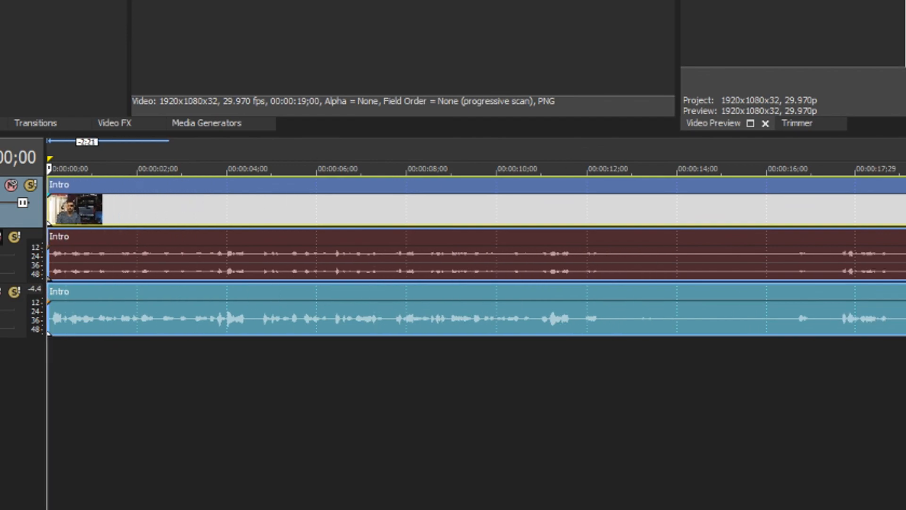
Step: Play the Intro take to the end of its spoken line and split the grouped events at 00:00:12;14
key(space)
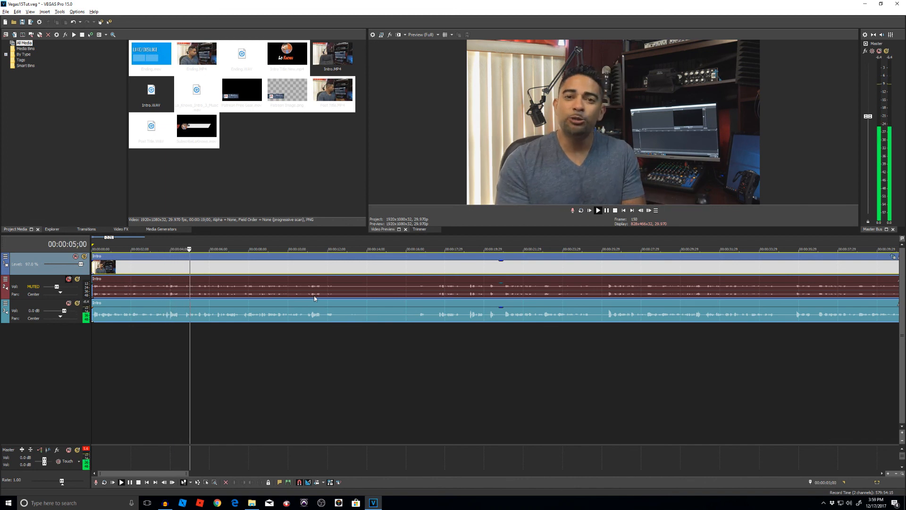
click(332, 313)
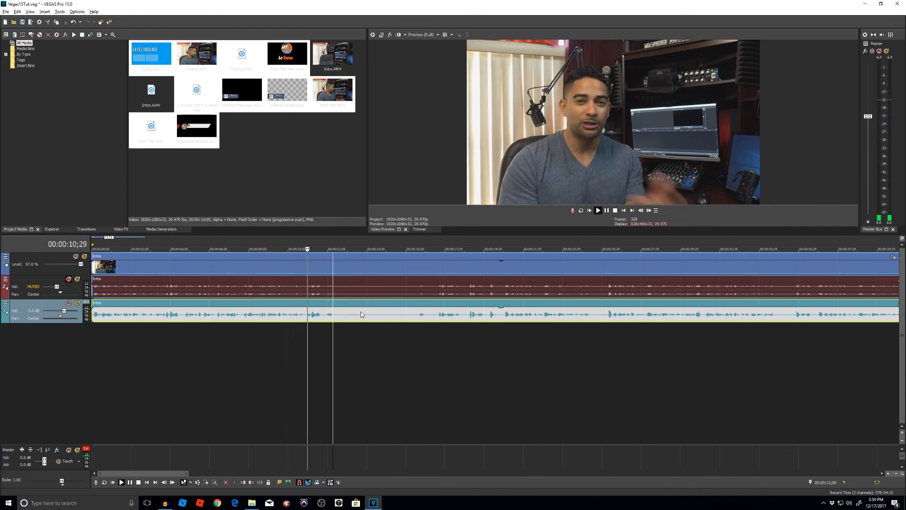
key(space)
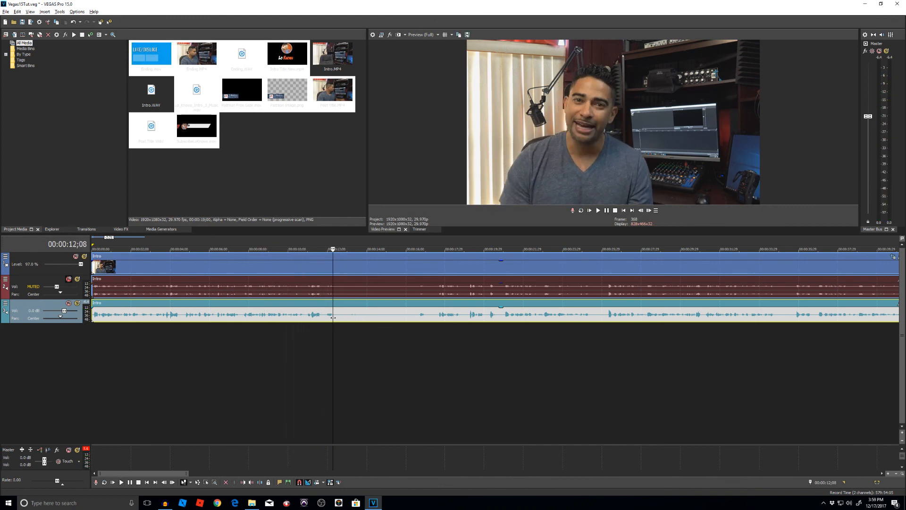
click(335, 315)
key(space)
key(space)
click(336, 314)
click(337, 314)
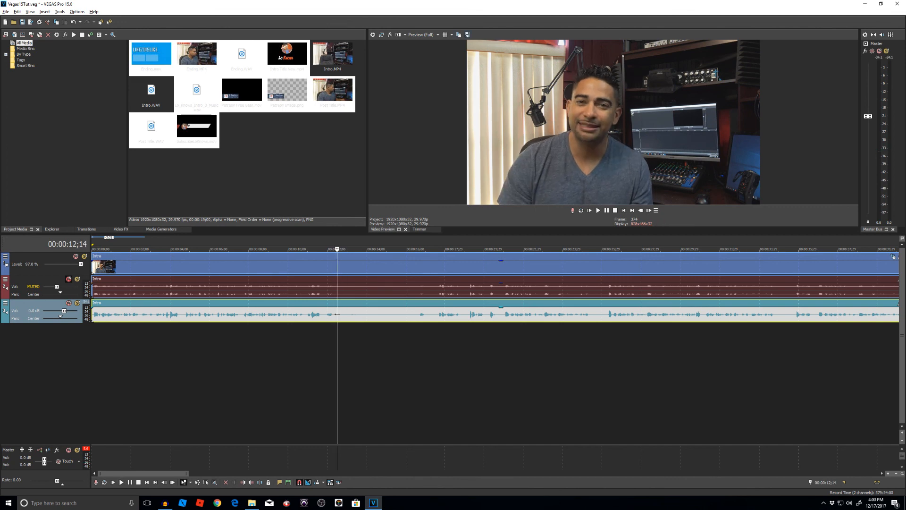
key(s)
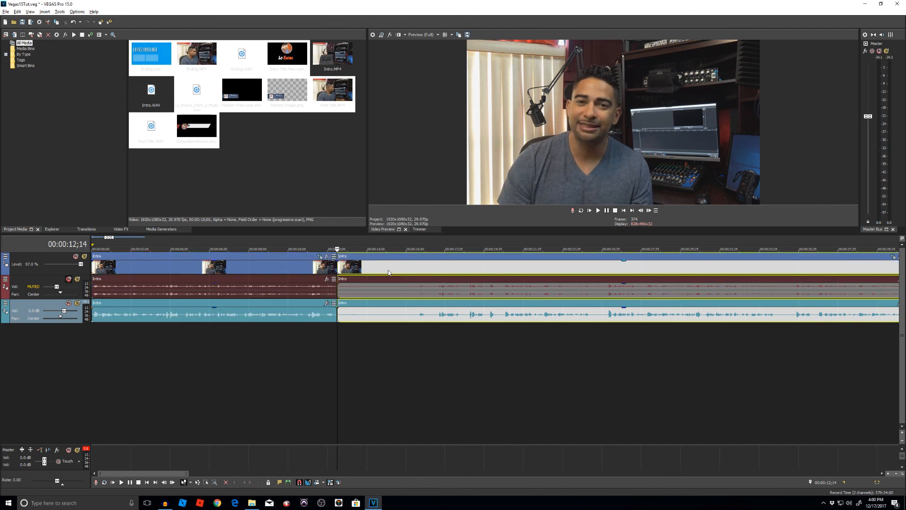
Step: Move the grouped Intro events after the split further along the timeline and play back the end of the first section
scroll(282, 256, down, 3)
drag(282, 257, 367, 257)
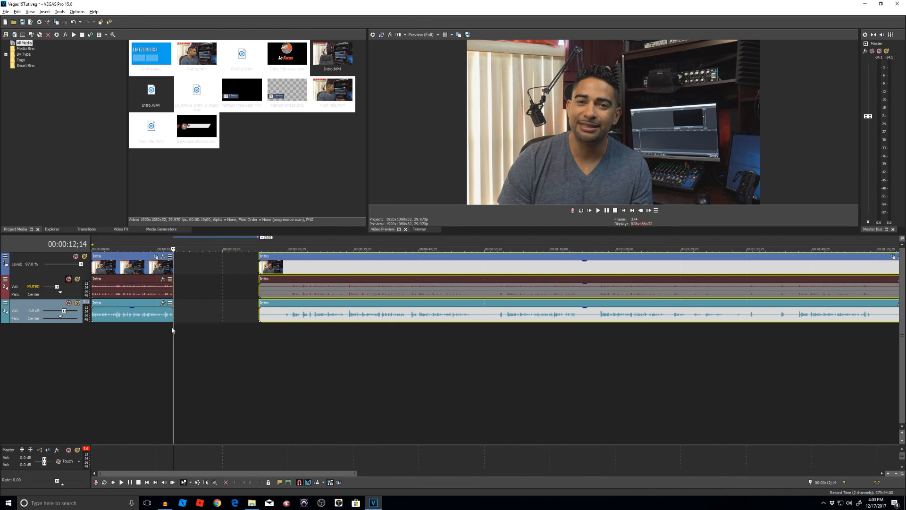
click(163, 332)
key(space)
scroll(247, 346, up, 3)
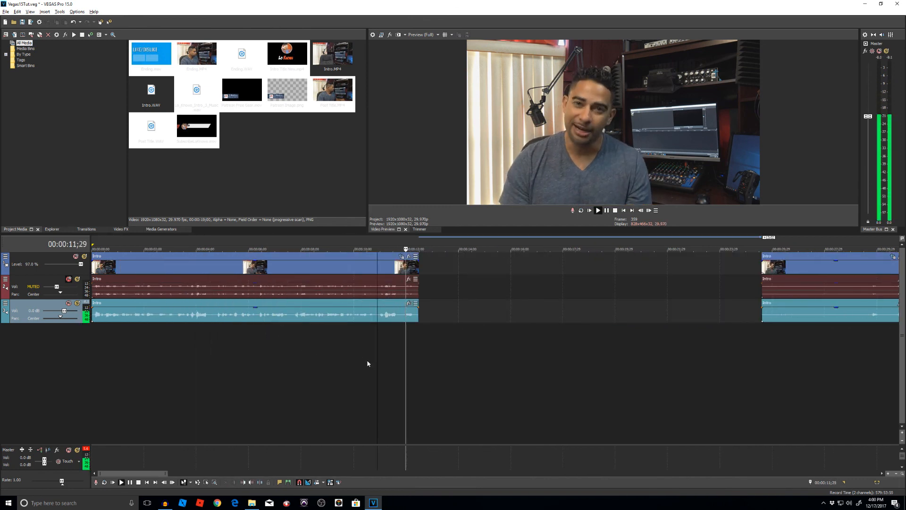
key(space)
Step: Check the end of the leftover Intro footage by playing it, then delete the grouped Intro events after the gap
scroll(366, 361, down, 6)
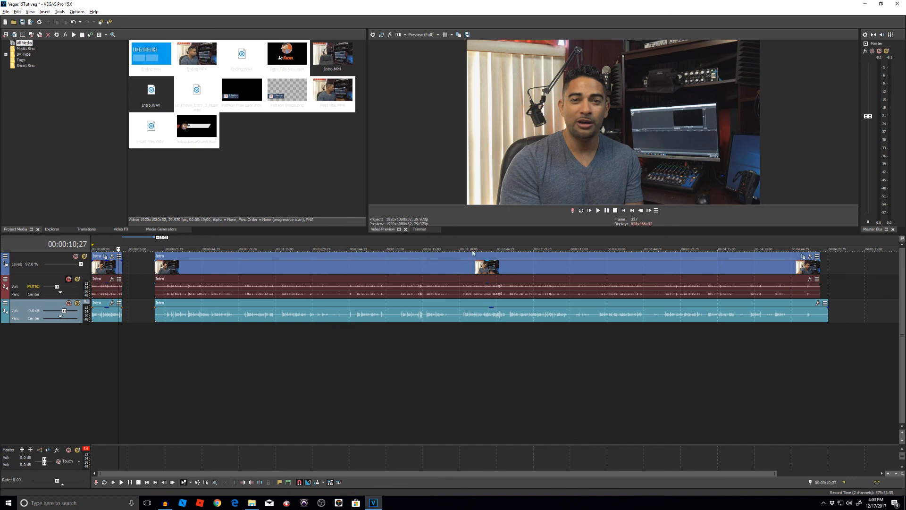
click(803, 292)
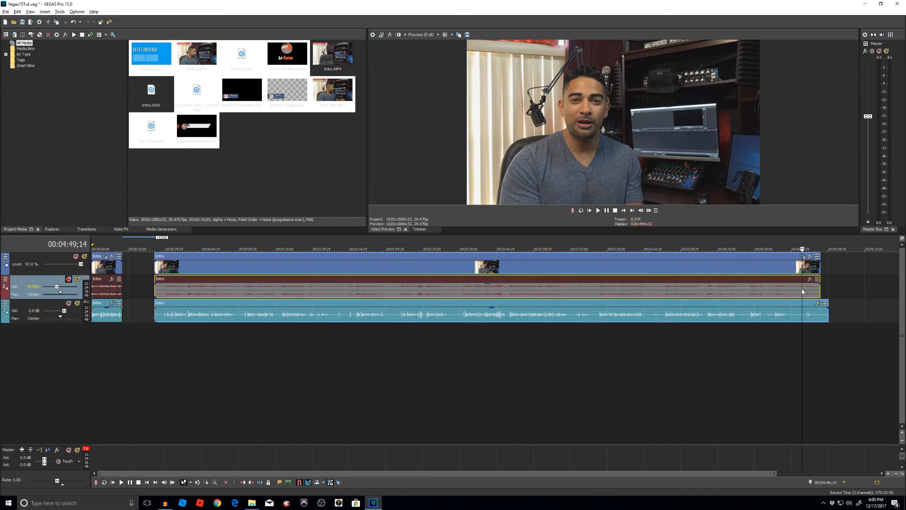
key(space)
scroll(834, 337, up, 5)
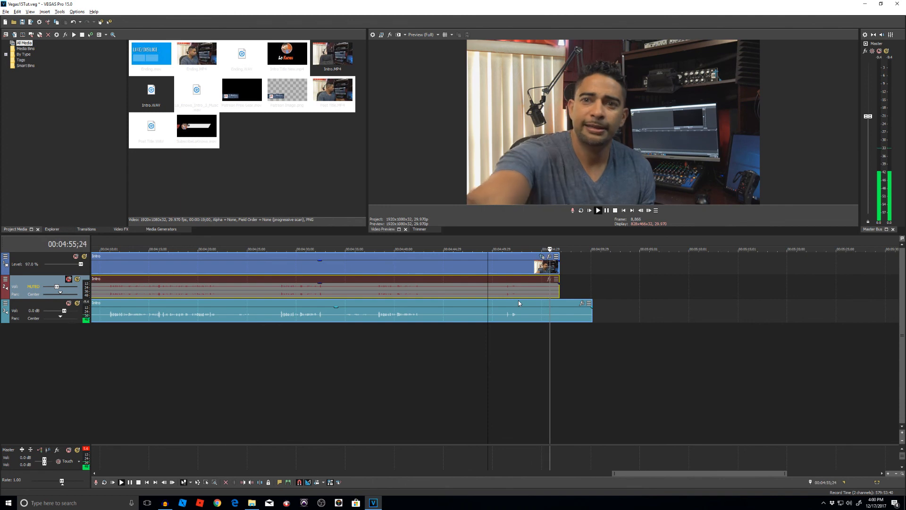
key(space)
scroll(384, 303, down, 5)
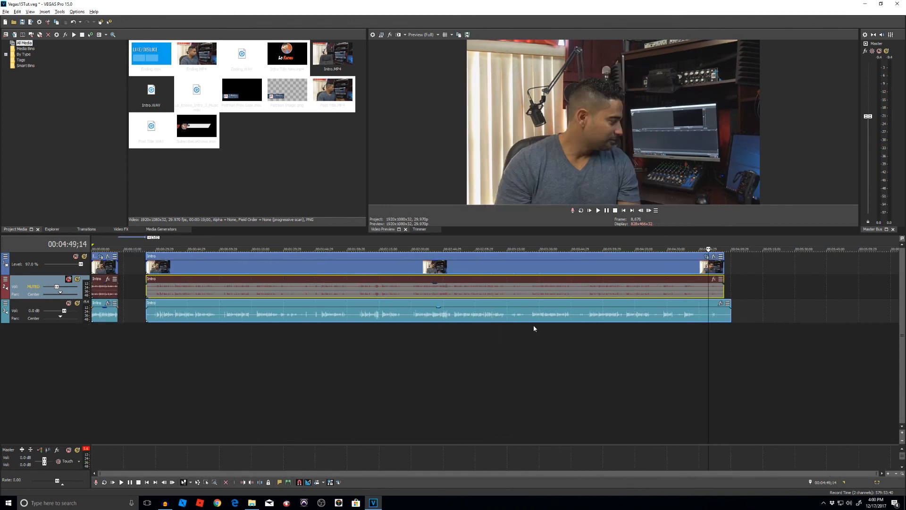
click(338, 264)
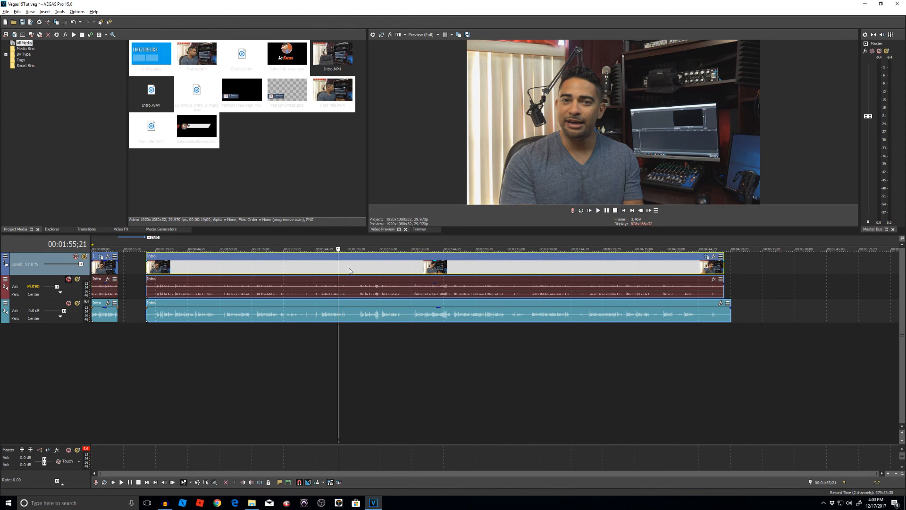
key(Delete)
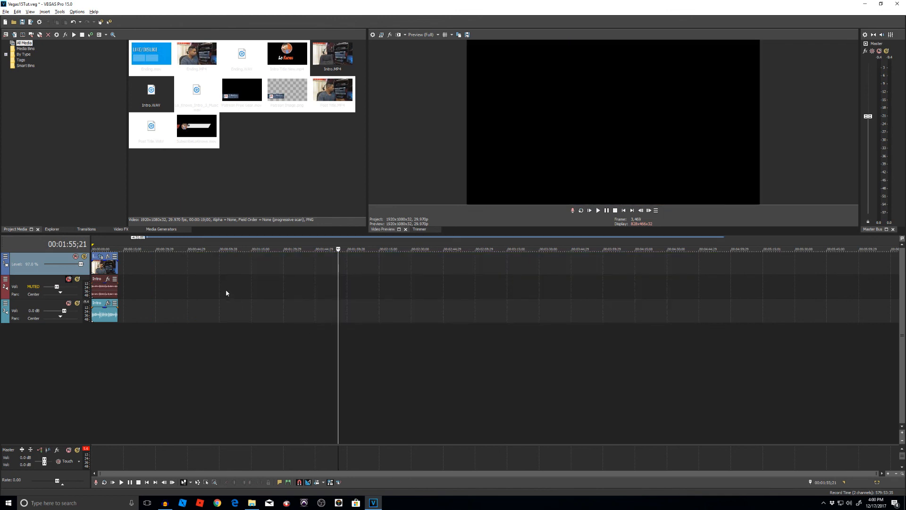
Step: Add Intro Title New.mp4 from the project media to the video track directly after the trimmed Intro event
click(292, 132)
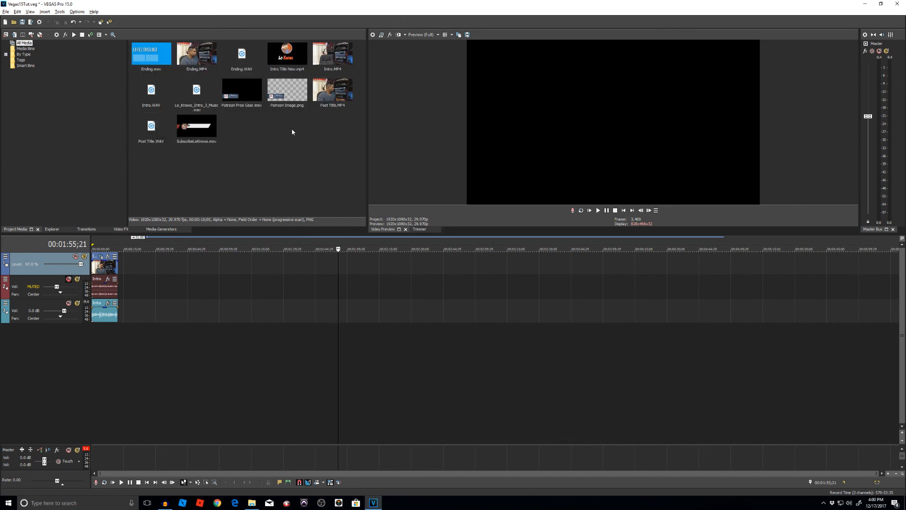
click(285, 54)
drag(200, 268, 256, 99)
drag(286, 54, 125, 268)
click(125, 269)
scroll(125, 268, up, 4)
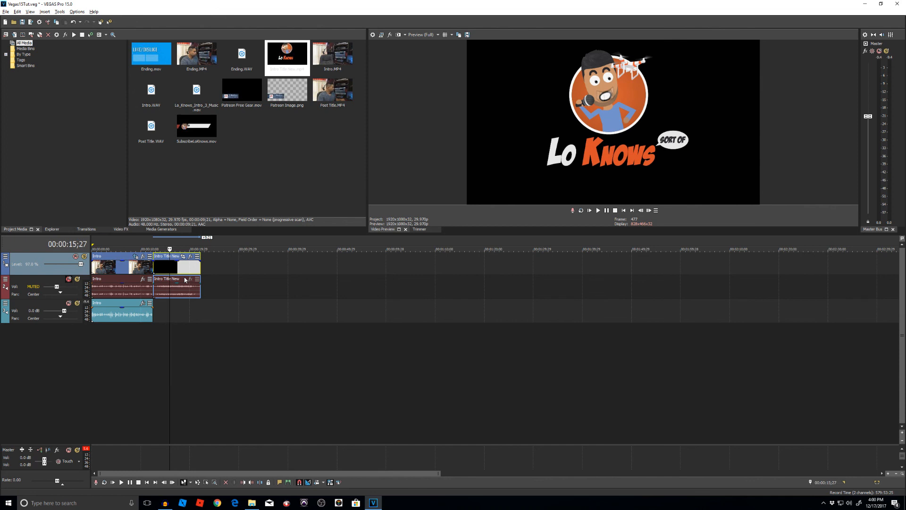
click(222, 263)
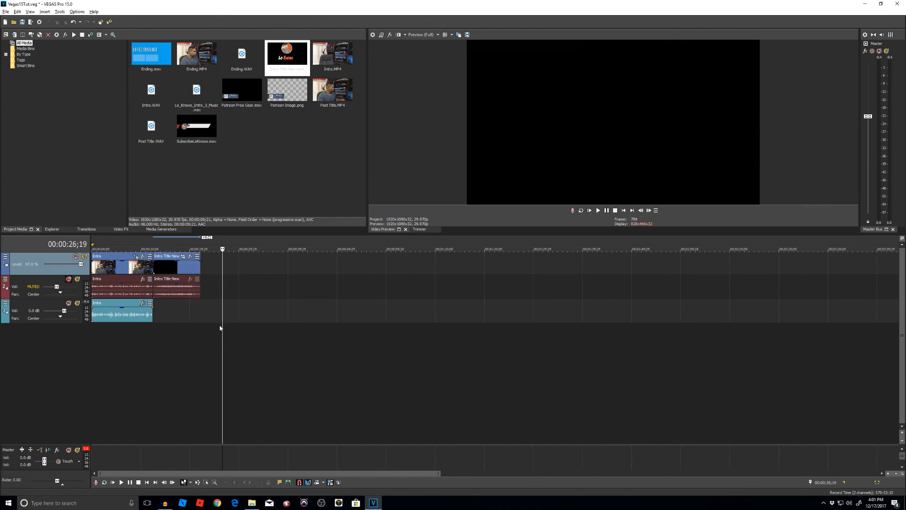
Step: Insert a new video track and a new audio track, and place the audio track directly below the new video track
right_click(230, 260)
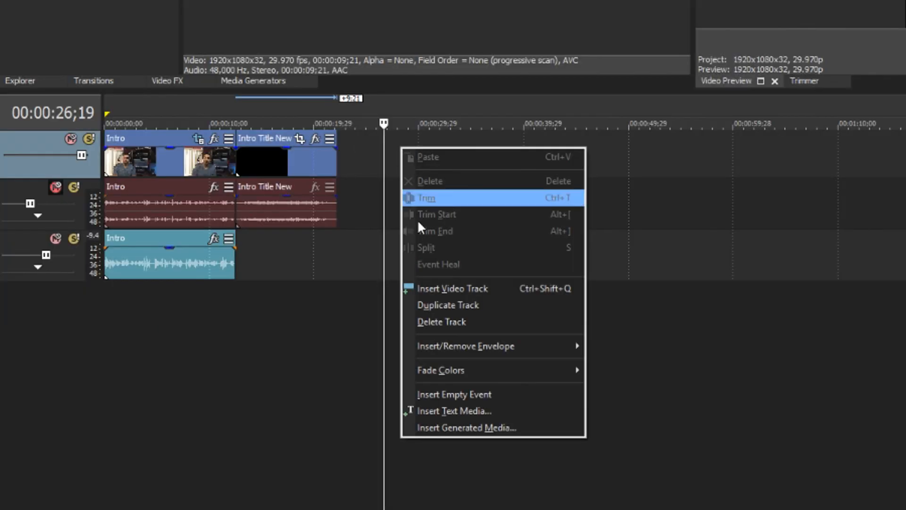
click(435, 289)
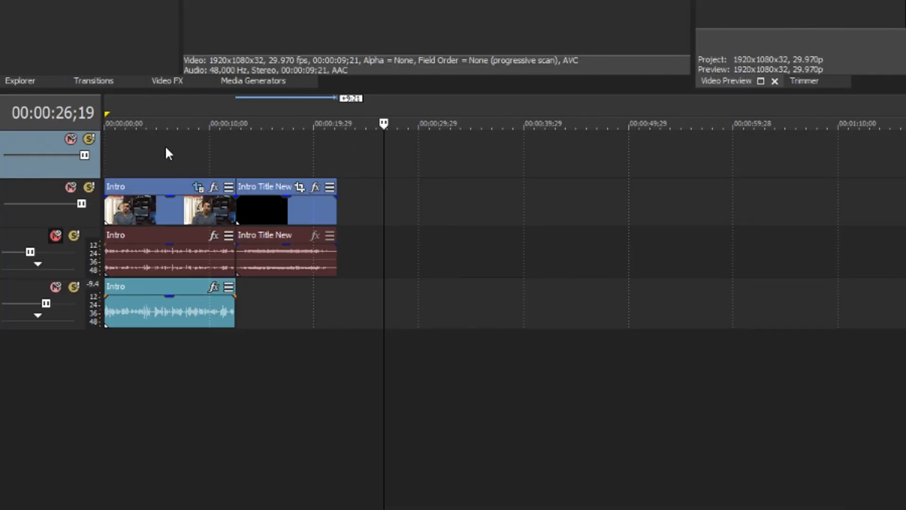
right_click(354, 252)
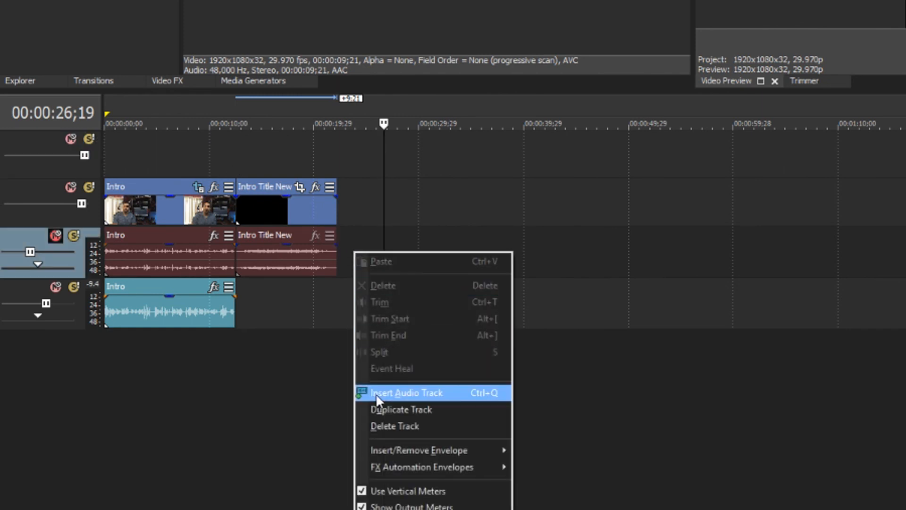
click(400, 393)
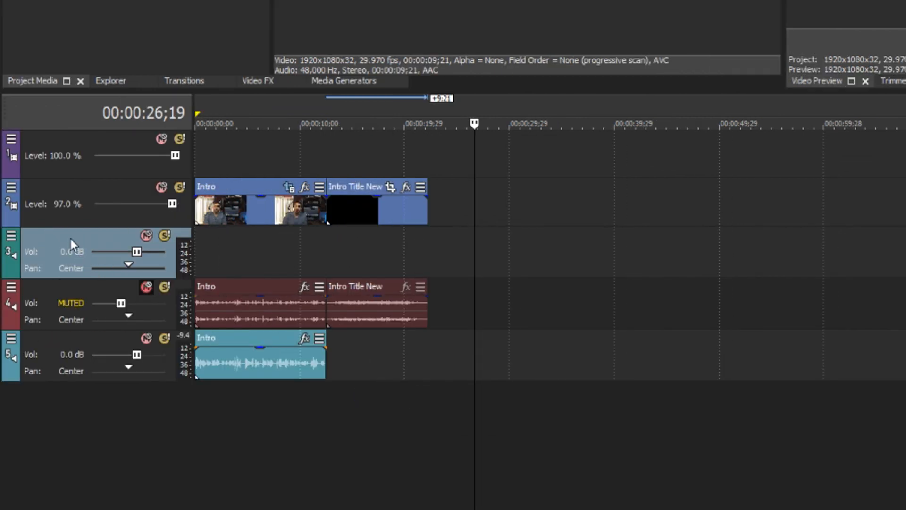
drag(76, 216, 77, 177)
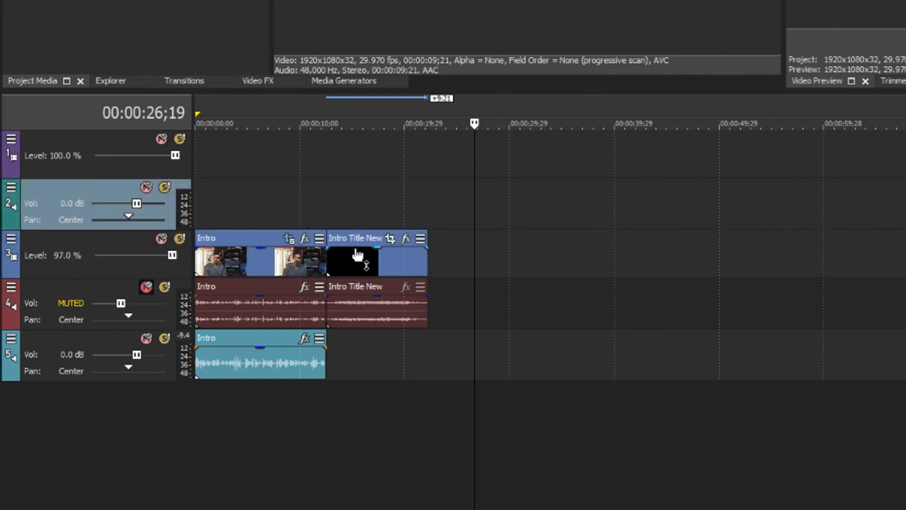
Step: Delete the empty video and audio tracks above the Intro events
click(86, 146)
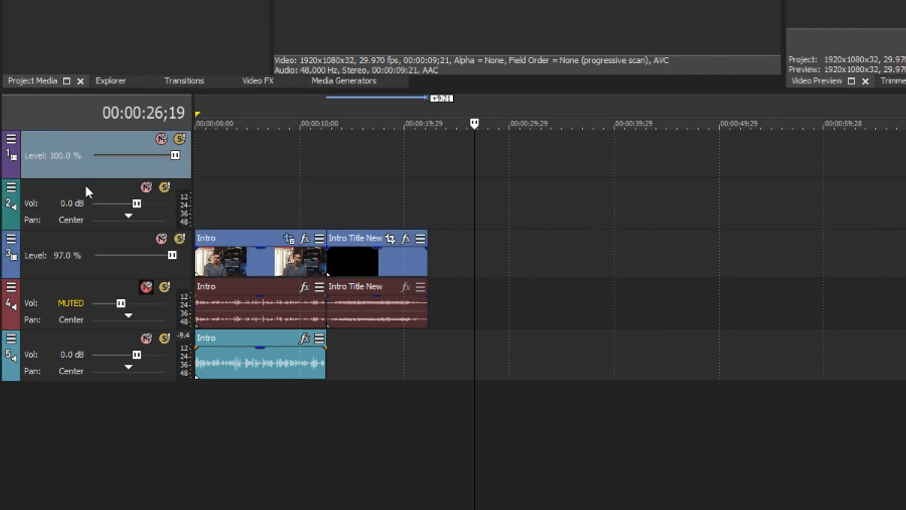
click(69, 192)
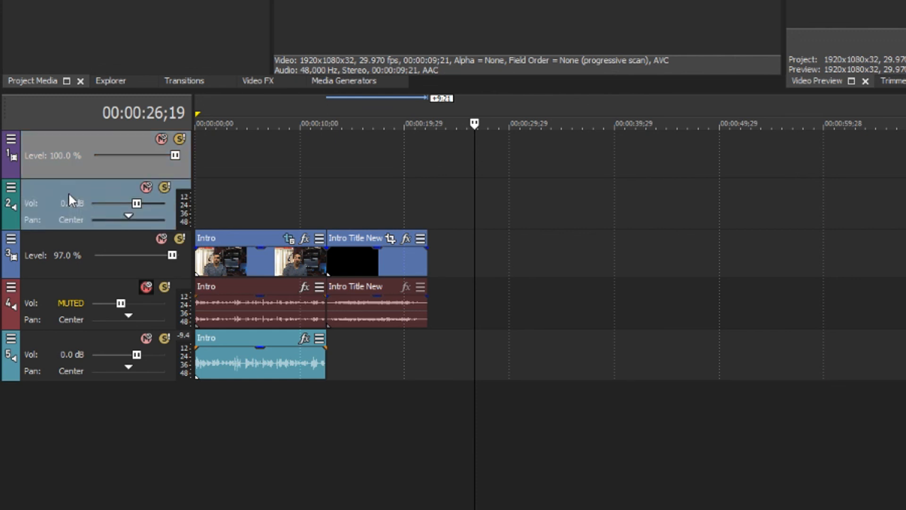
key(Delete)
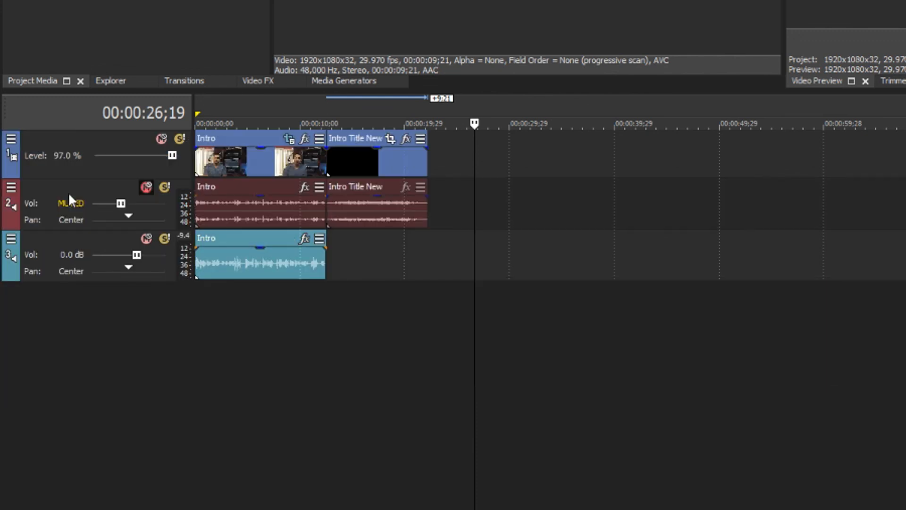
Step: Insert a new video track with a new audio track directly below it, and move the Intro Title New video and audio events onto them
right_click(561, 317)
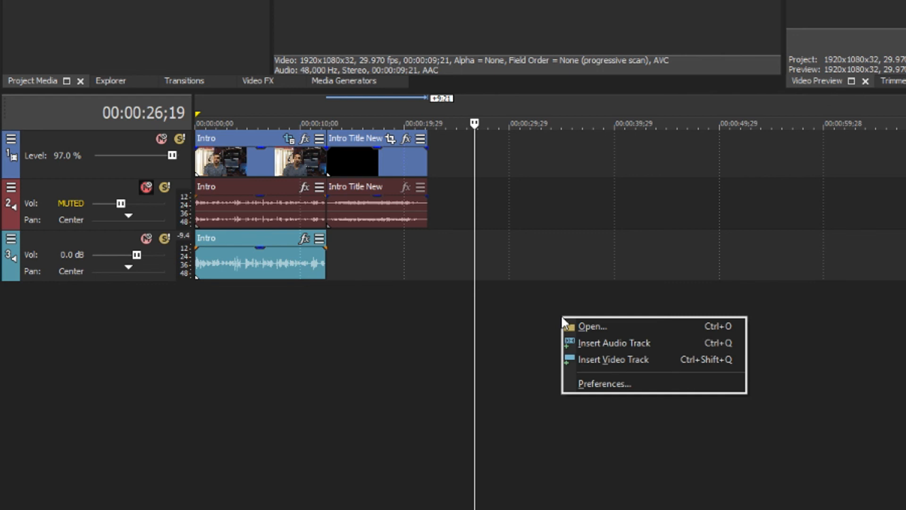
click(594, 362)
right_click(580, 373)
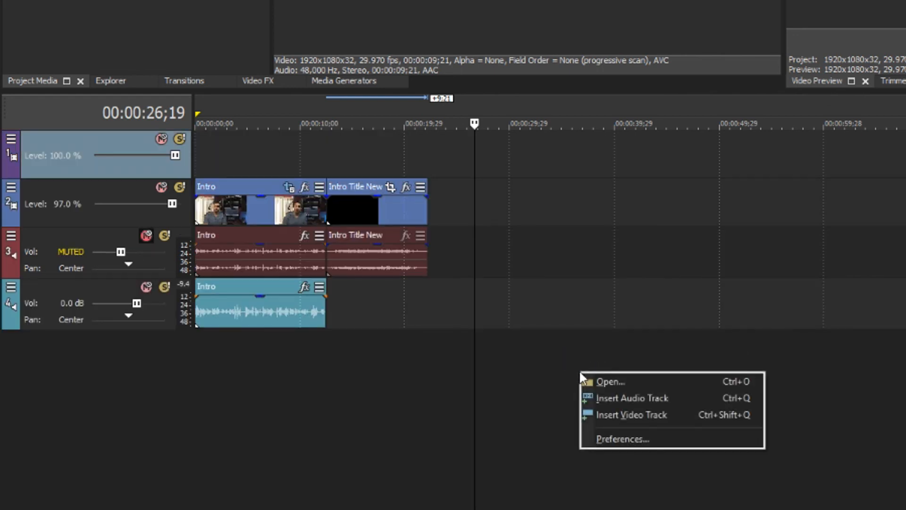
click(601, 399)
drag(92, 337, 125, 184)
drag(349, 237, 354, 152)
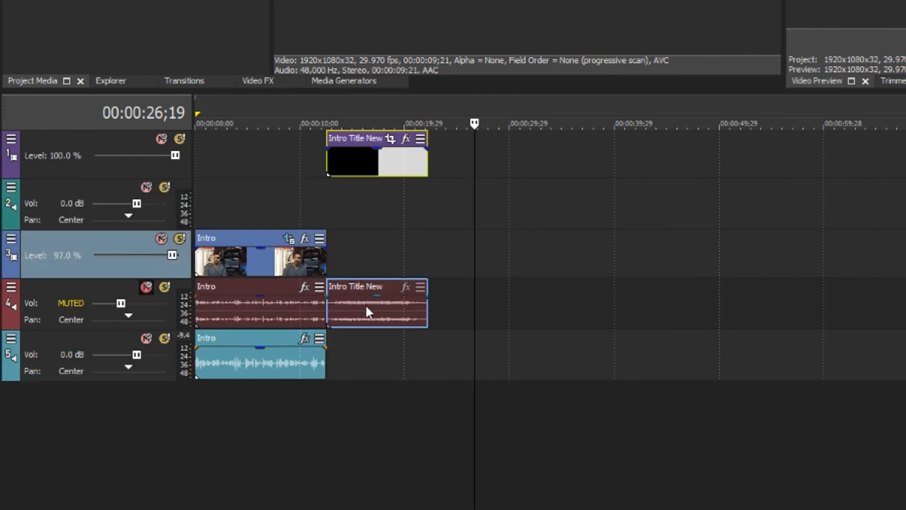
drag(358, 286, 360, 218)
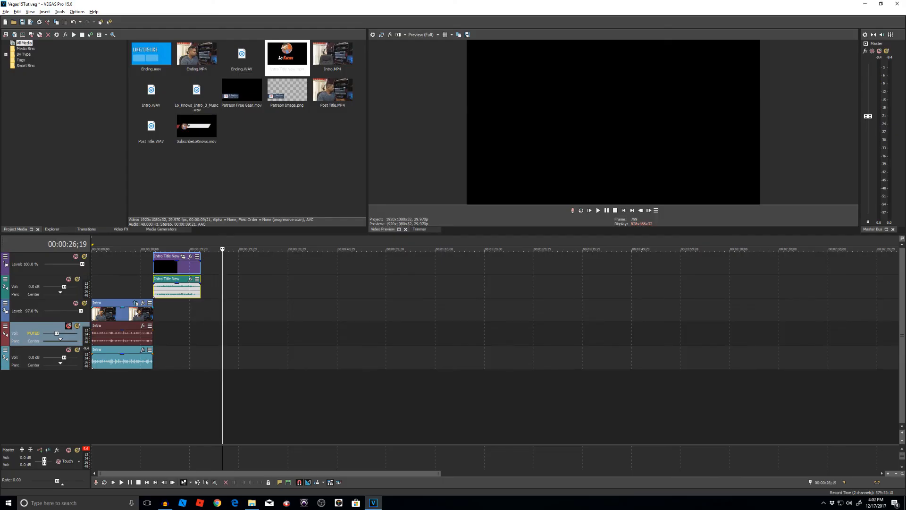
Step: Add Post Title.MP4 to the Intro footage tracks directly after the title clip, with Post Title.WAV on the audio track below, starting at the same point
drag(332, 92, 205, 329)
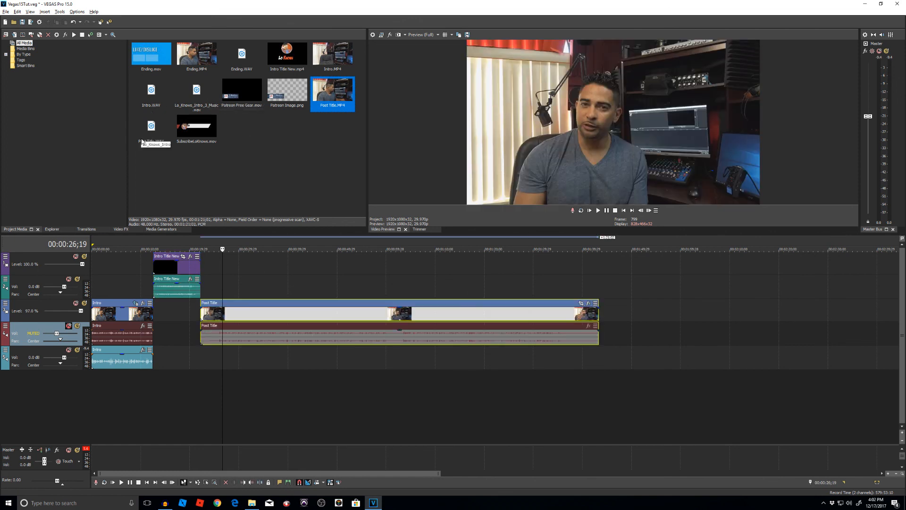
drag(156, 132, 208, 354)
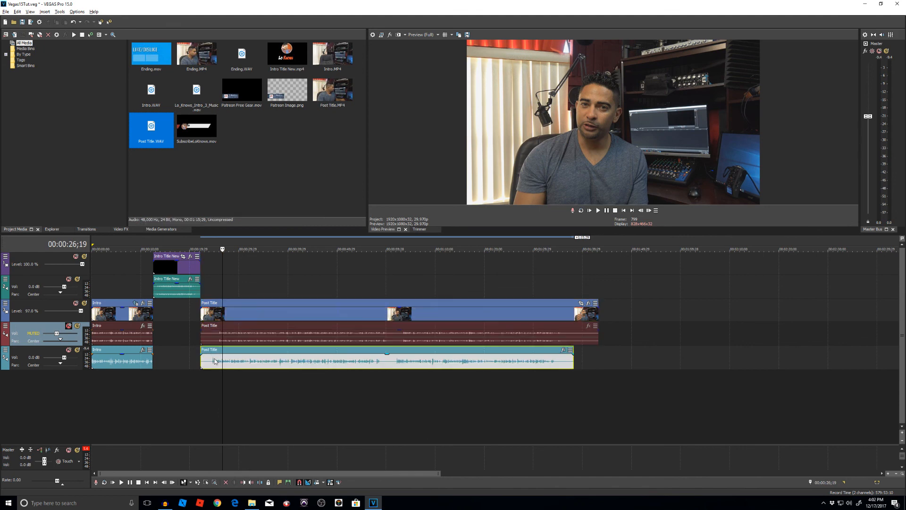
Step: Shift the Post Title.WAV event along its track until its waveform lines up with the camera audio of the Post Title footage
scroll(241, 356, up, 5)
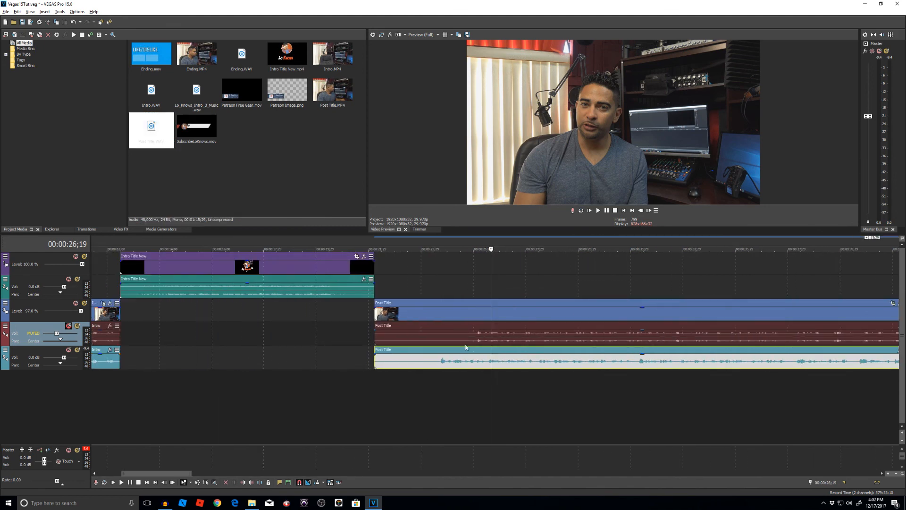
click(476, 336)
scroll(485, 349, up, 4)
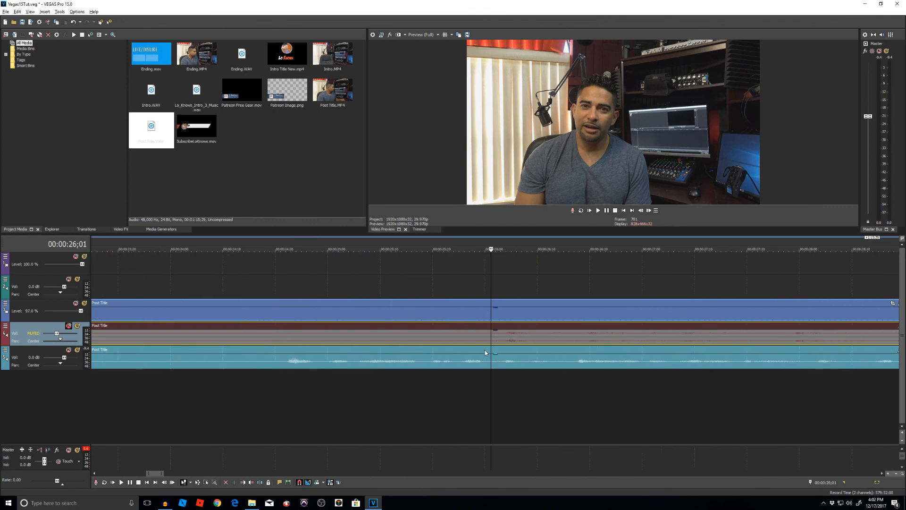
drag(323, 366, 535, 367)
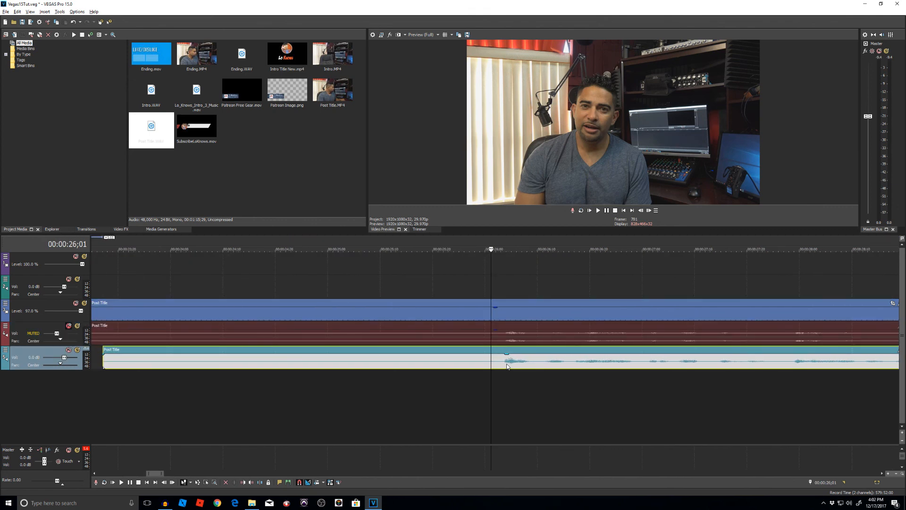
scroll(507, 367, up, 5)
drag(532, 366, 538, 366)
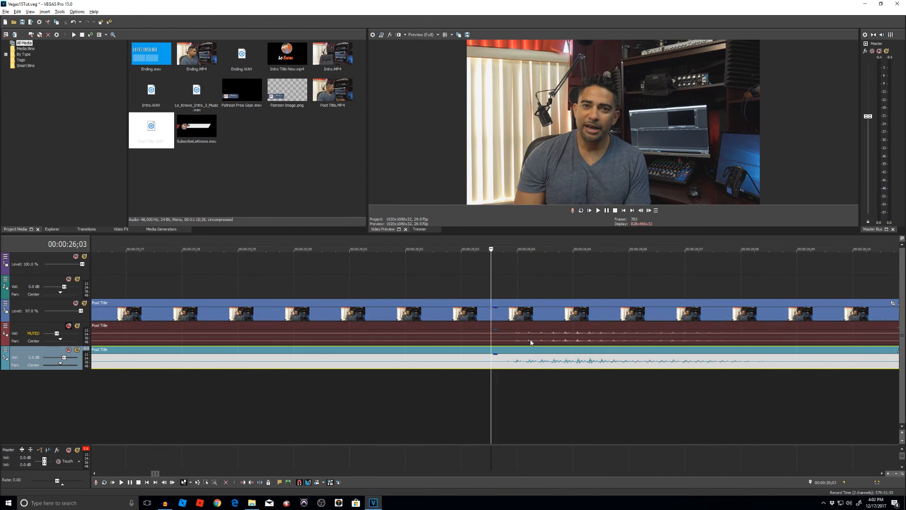
click(530, 342)
scroll(533, 345, up, 6)
scroll(467, 357, down, 4)
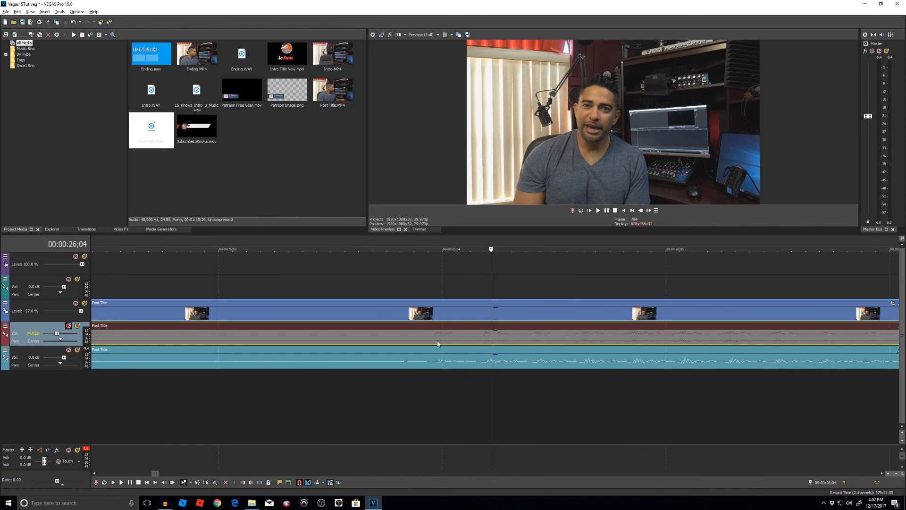
scroll(437, 341, down, 3)
click(521, 365)
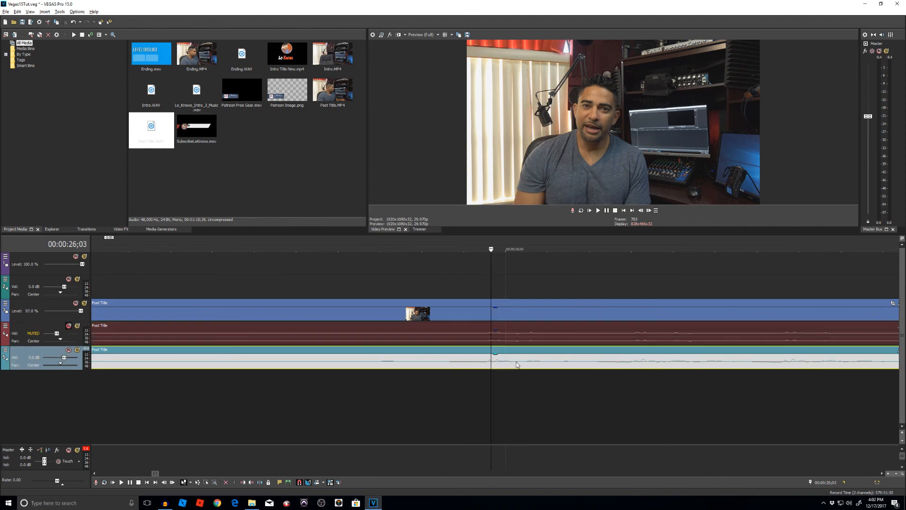
scroll(519, 364, down, 10)
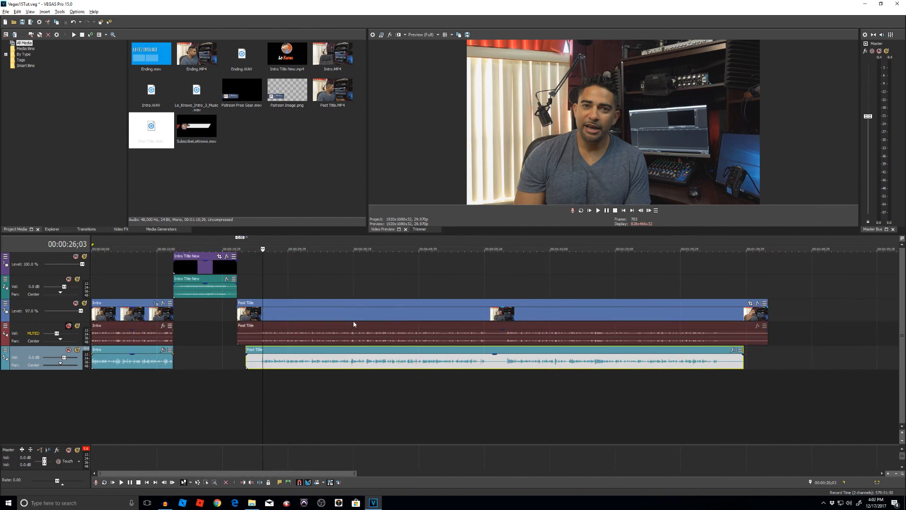
Step: Group the Post Title video, camera audio and WAV events, and check their sync by playing the start of the speech
click(348, 307)
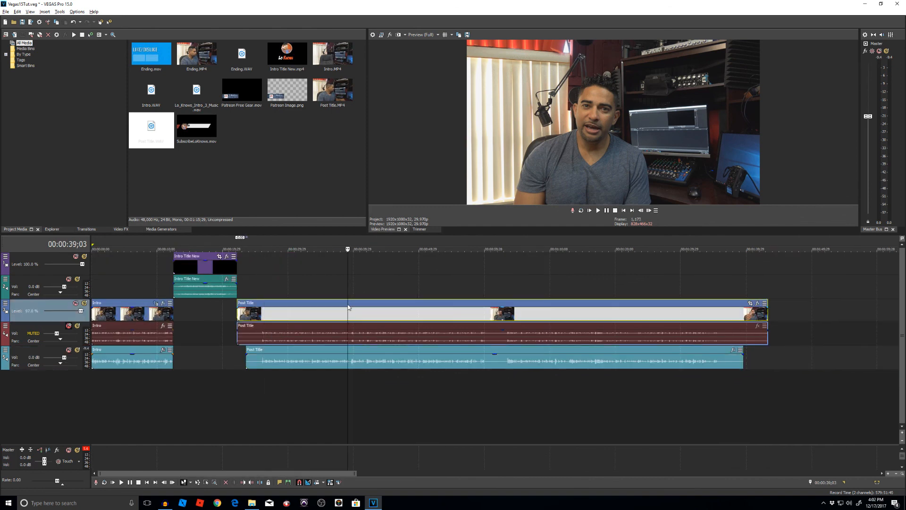
ctrl+click(392, 353)
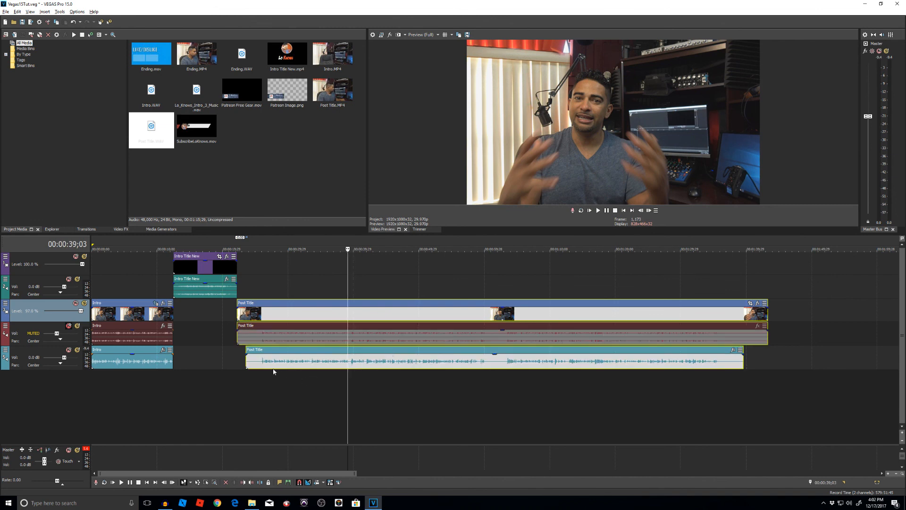
click(260, 363)
key(space)
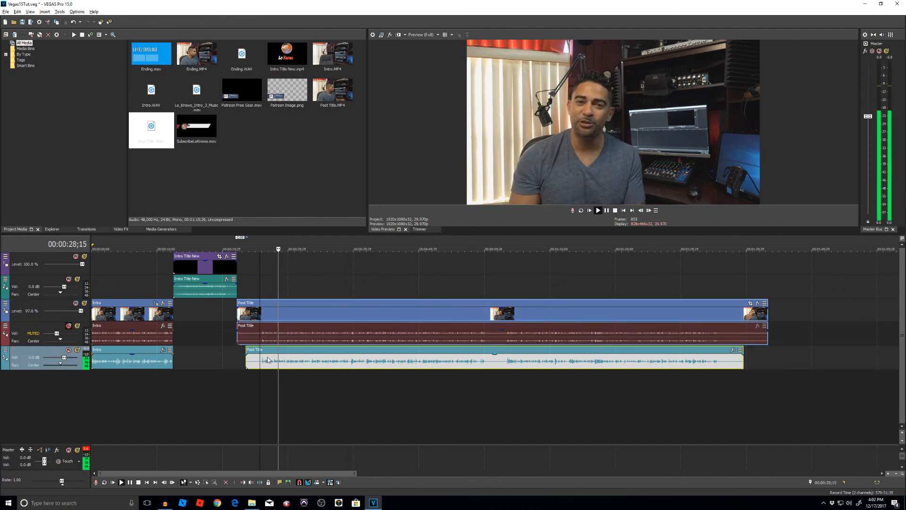
key(space)
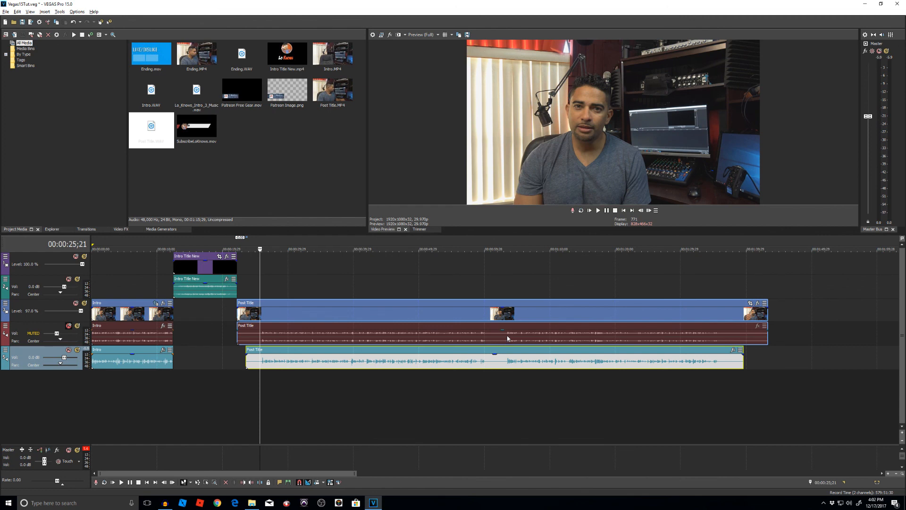
Step: Find the cut point in the Post Title footage by playback and split the grouped events at 00:01:03;14
click(508, 338)
scroll(525, 376, up, 2)
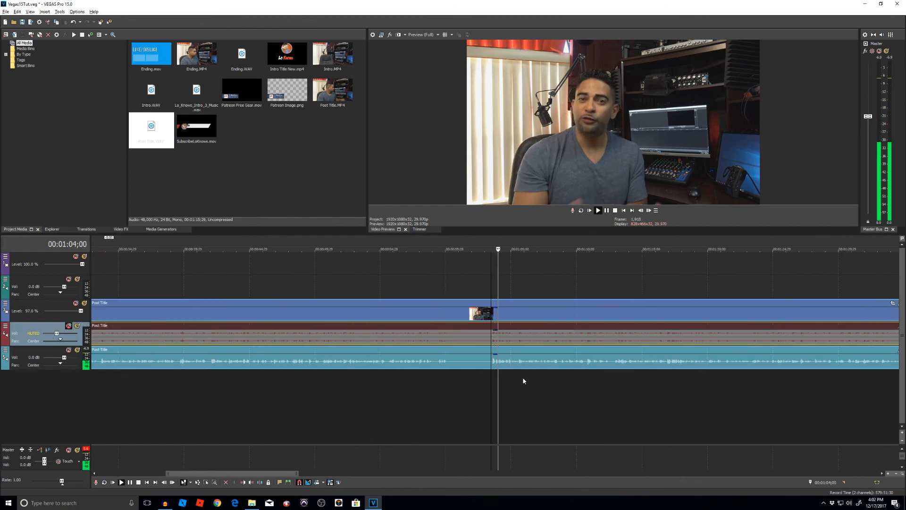
scroll(522, 377, down, 2)
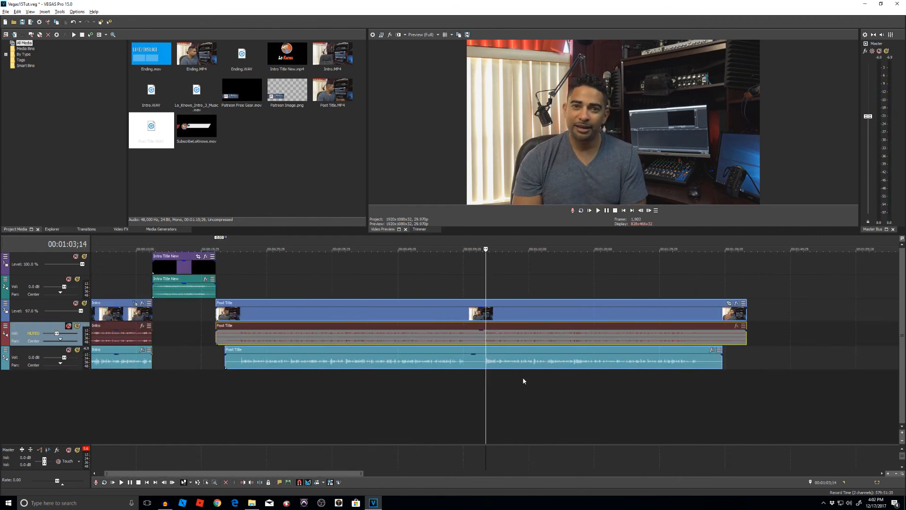
key(s)
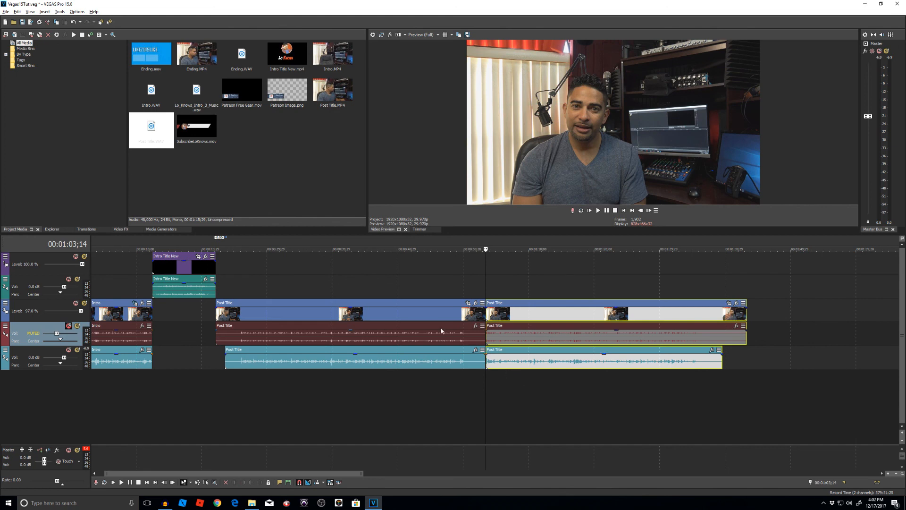
Step: Delete the Post Title events before the split and move the remaining group directly against the end of Intro Title New
click(435, 334)
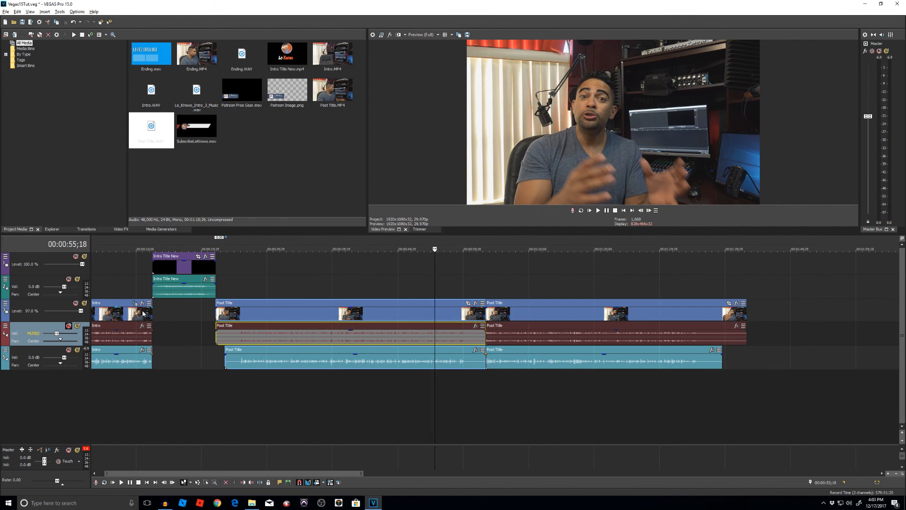
click(378, 316)
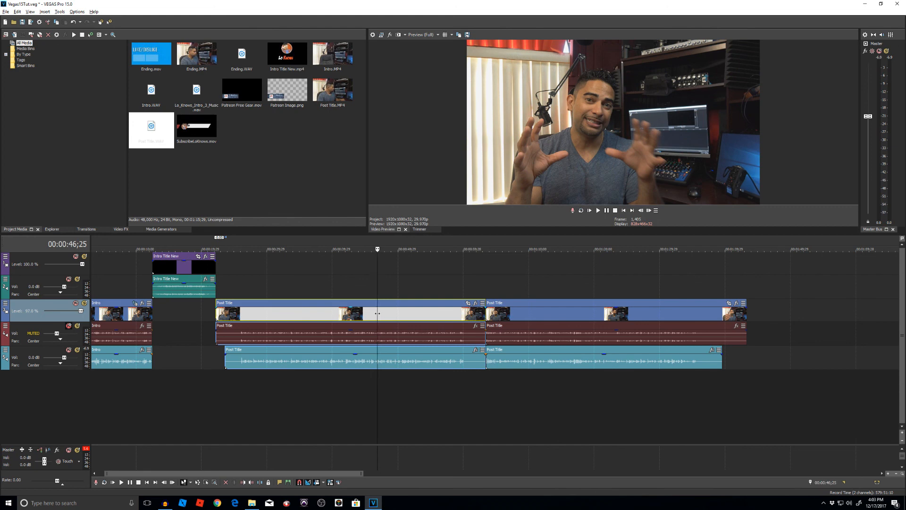
key(Delete)
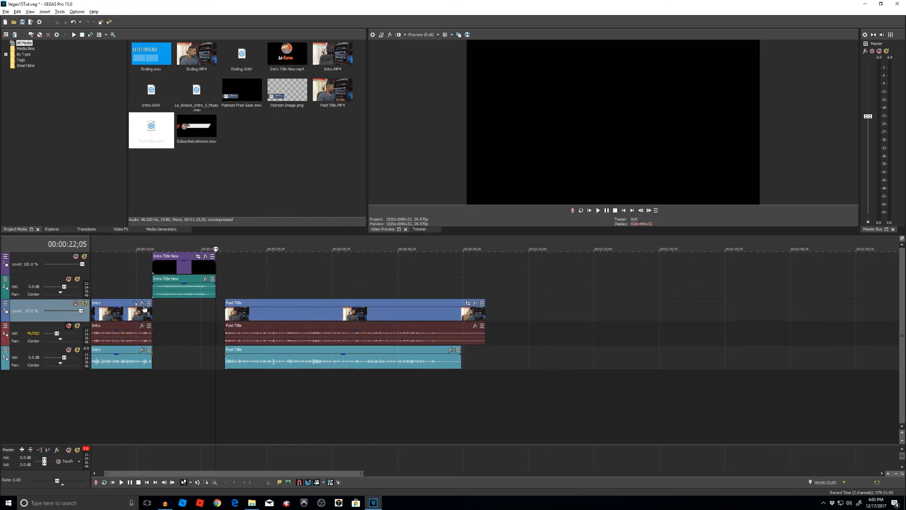
drag(259, 307, 250, 307)
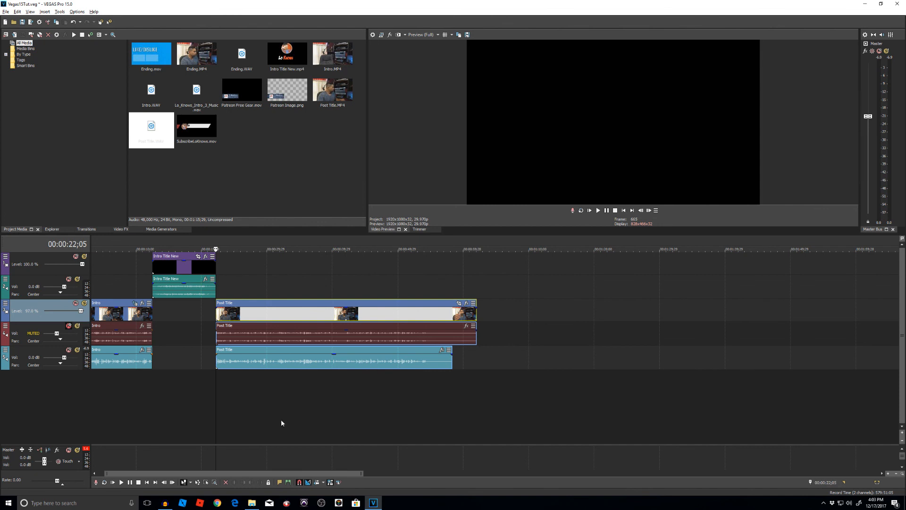
Step: Play the transition from the end of Intro Title New into the Post Title footage
scroll(281, 423, up, 5)
click(465, 304)
key(space)
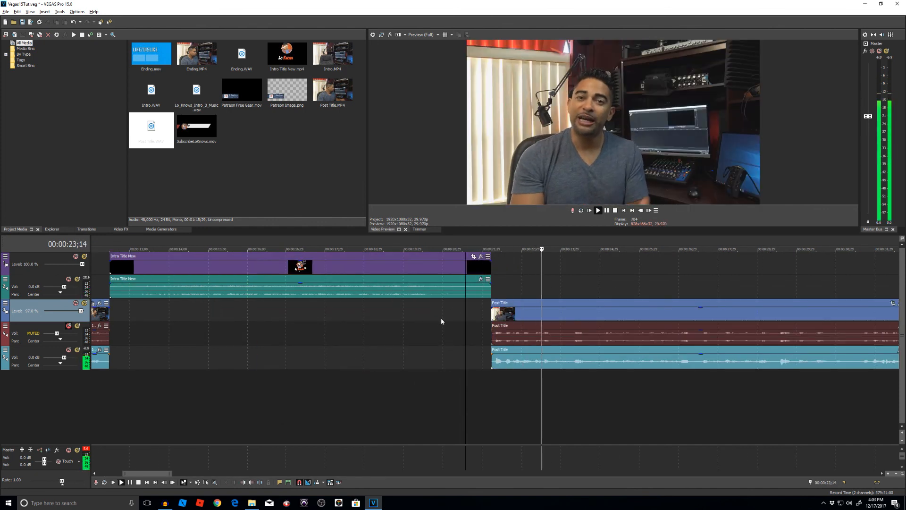
scroll(442, 321, down, 5)
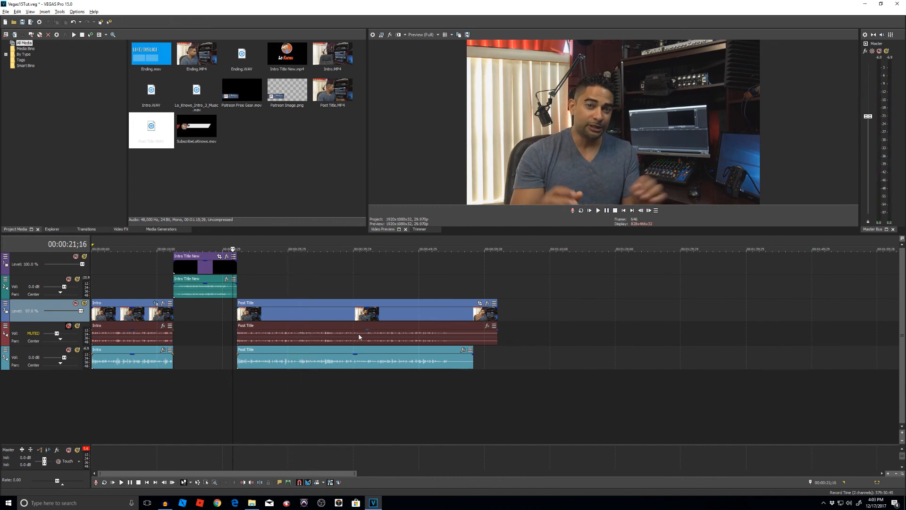
key(space)
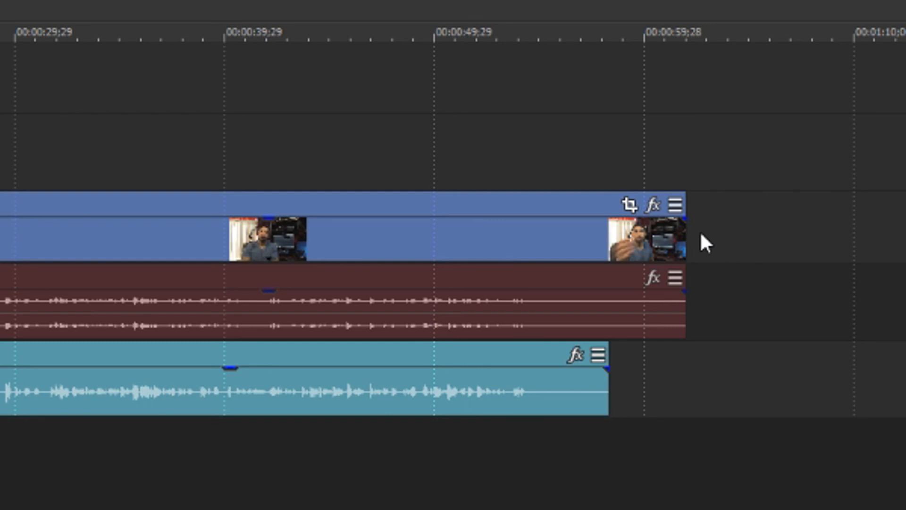
Step: Trim the end of the grouped Post Title events back to where the speech stops, about 00:00:54, and play the new ending
click(683, 232)
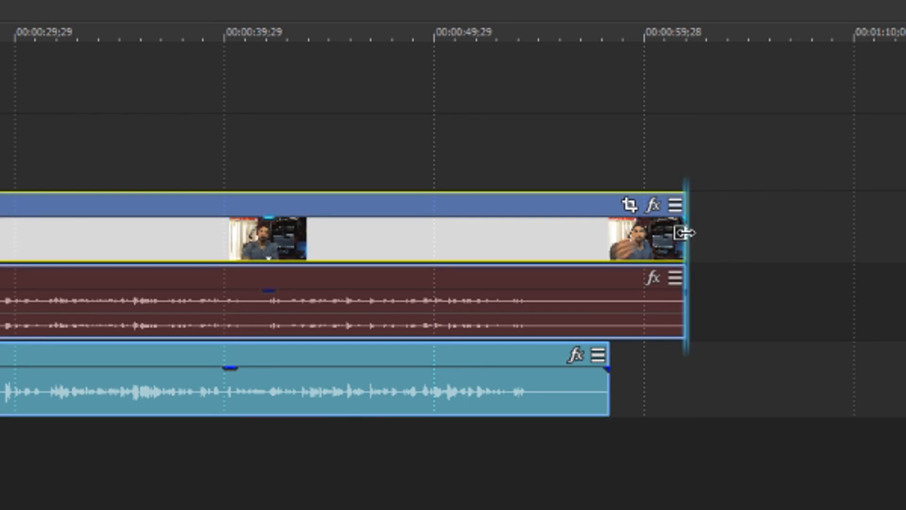
drag(683, 232, 521, 255)
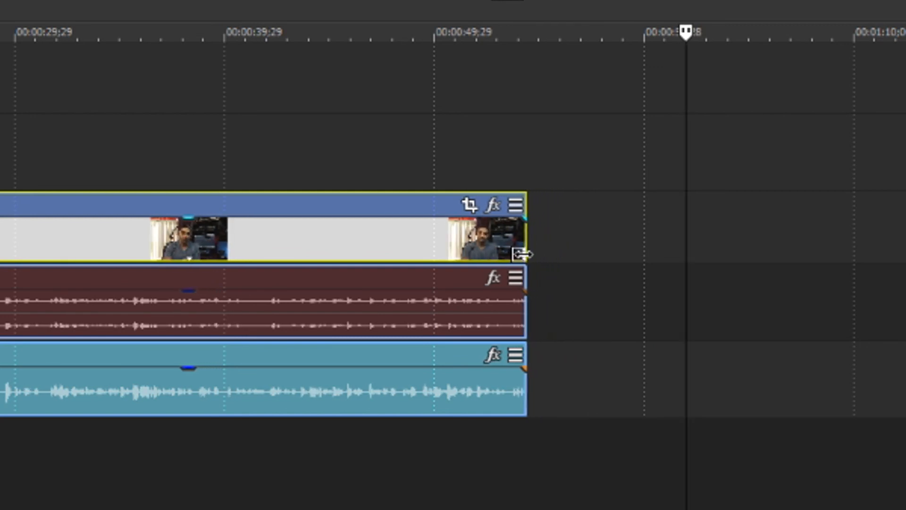
click(474, 241)
key(space)
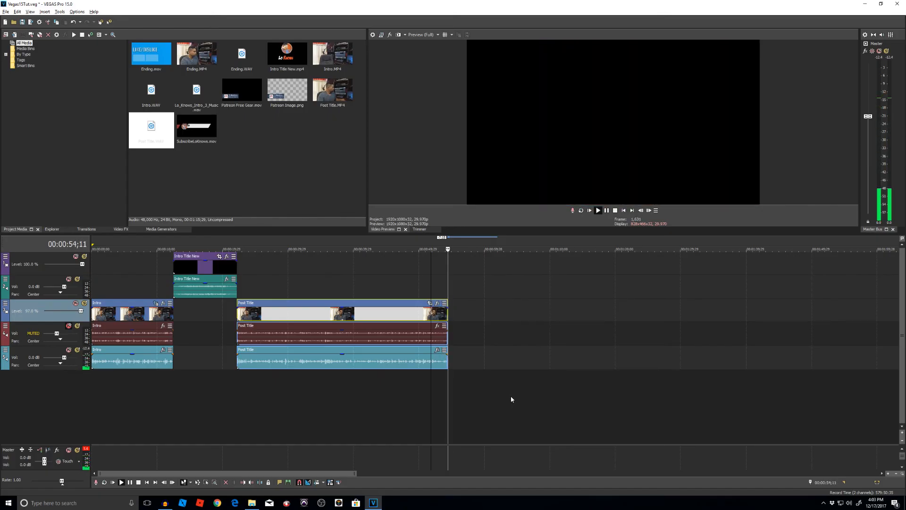
key(space)
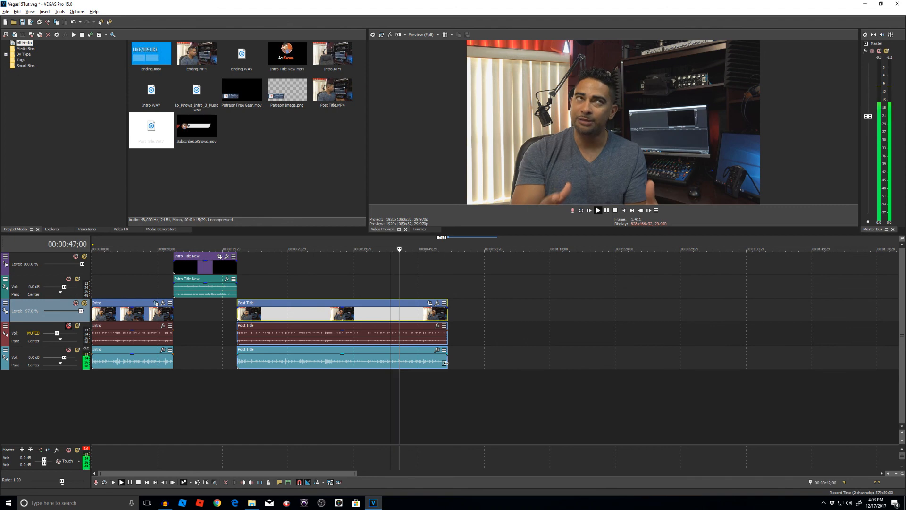
Step: Play the Post Title footage from about 00:00:41 to 00:00:46 to find a section to cut out
scroll(403, 357, up, 2)
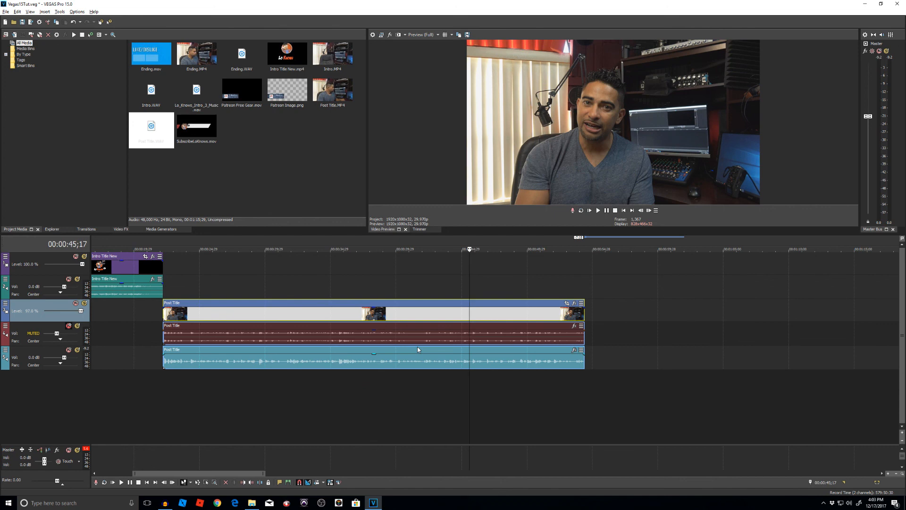
click(416, 334)
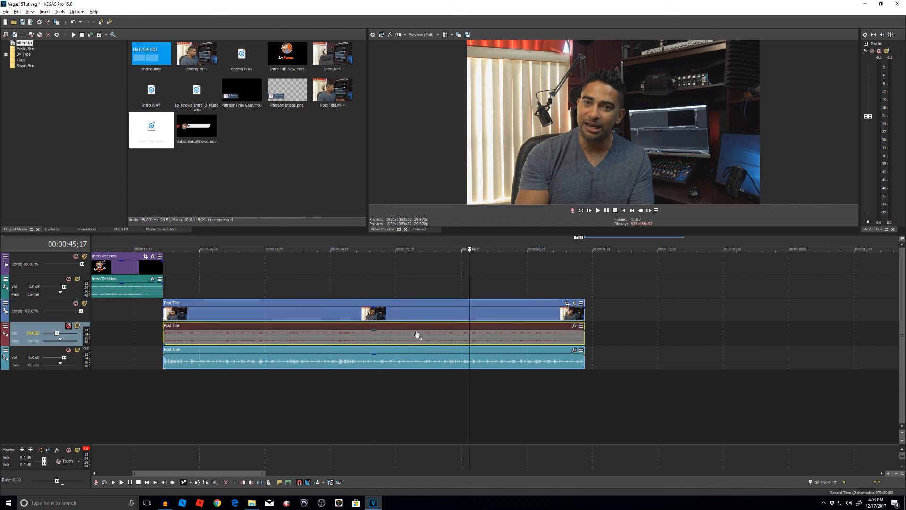
click(419, 313)
key(space)
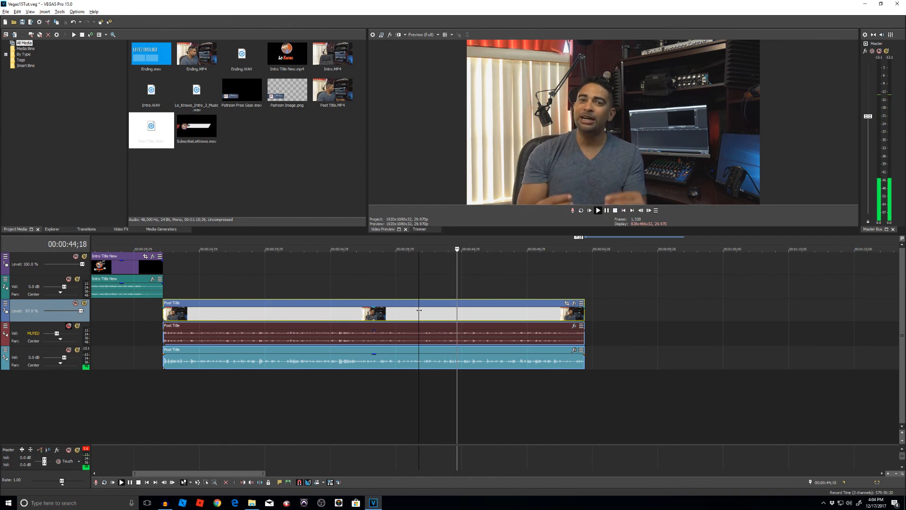
scroll(433, 316, up, 2)
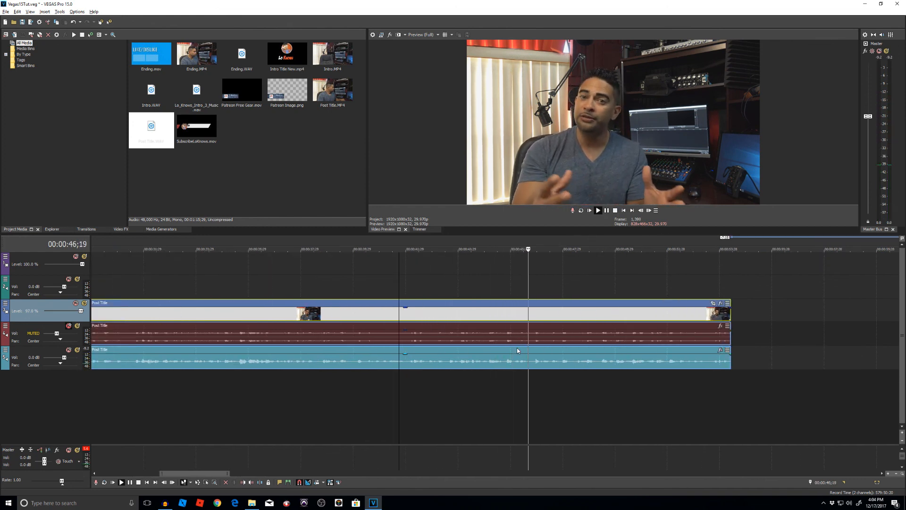
key(space)
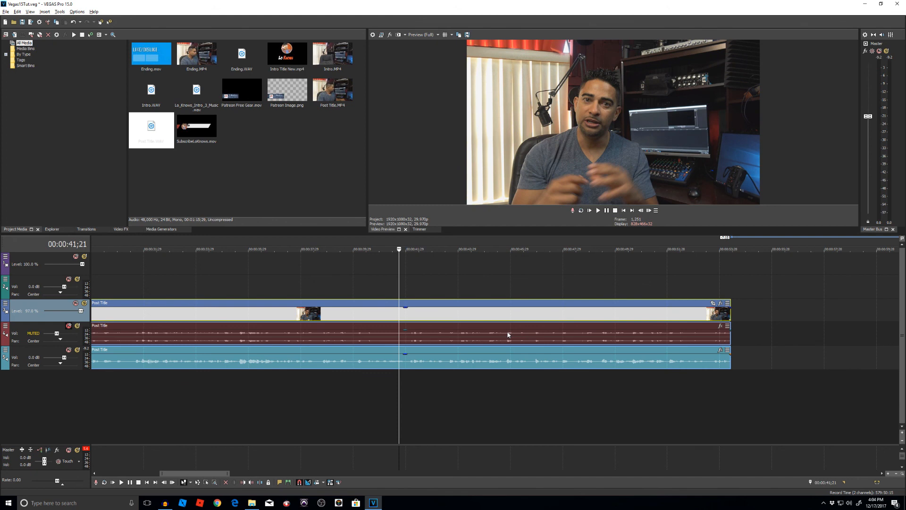
click(507, 336)
key(s)
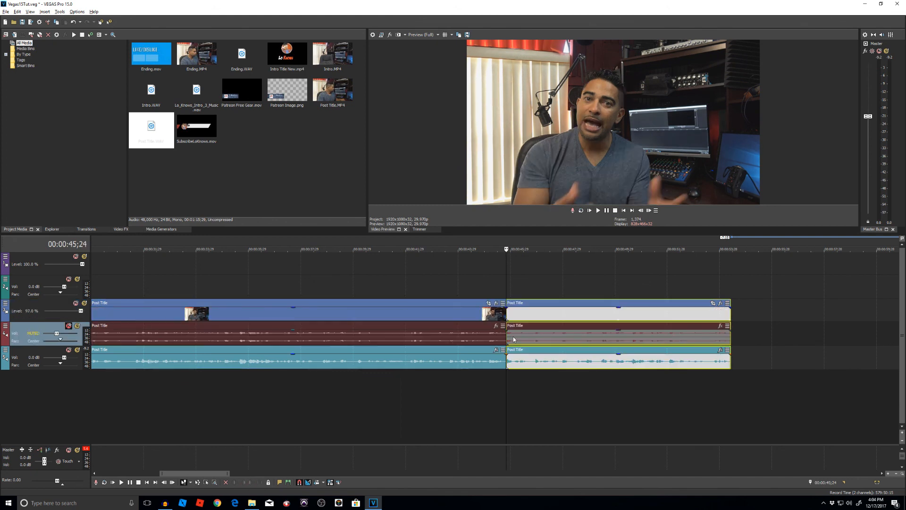
click(18, 12)
click(21, 20)
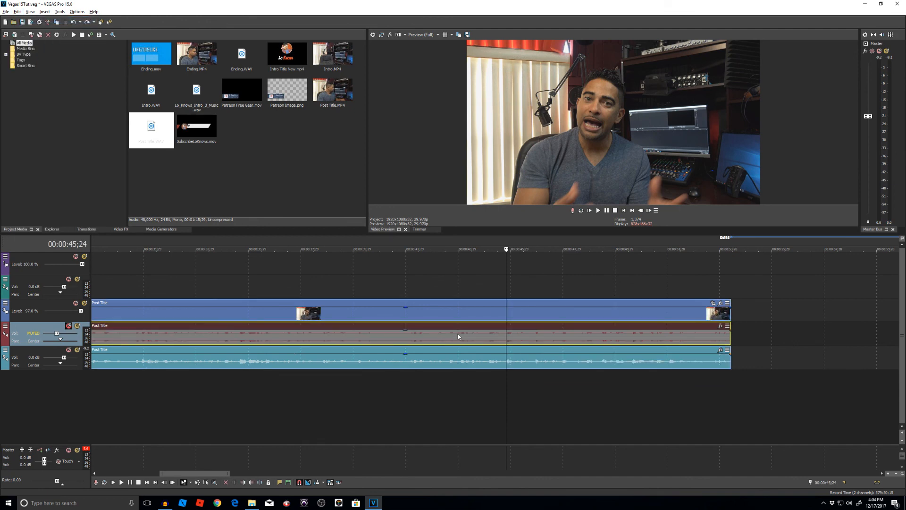
Step: Play the Post Title footage from 00:00:44;20 and split the grouped events at 00:00:45;24
click(477, 312)
key(space)
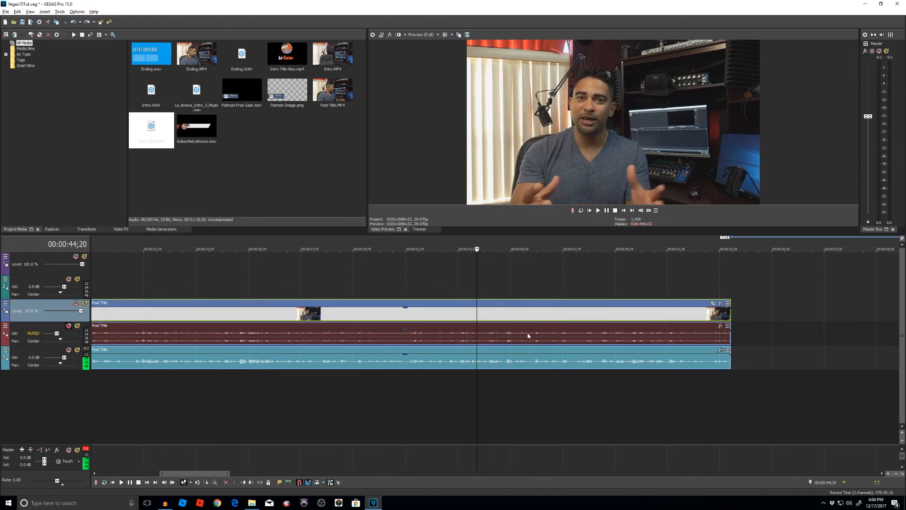
key(space)
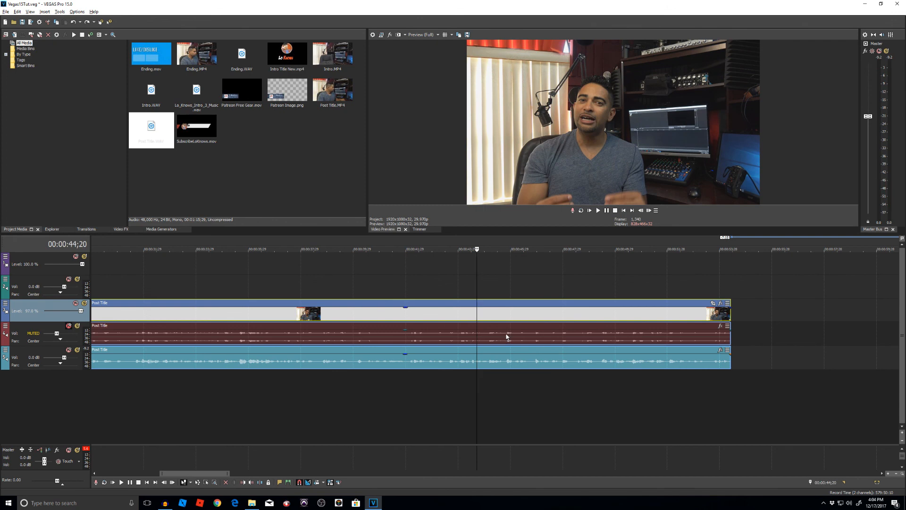
click(506, 336)
key(s)
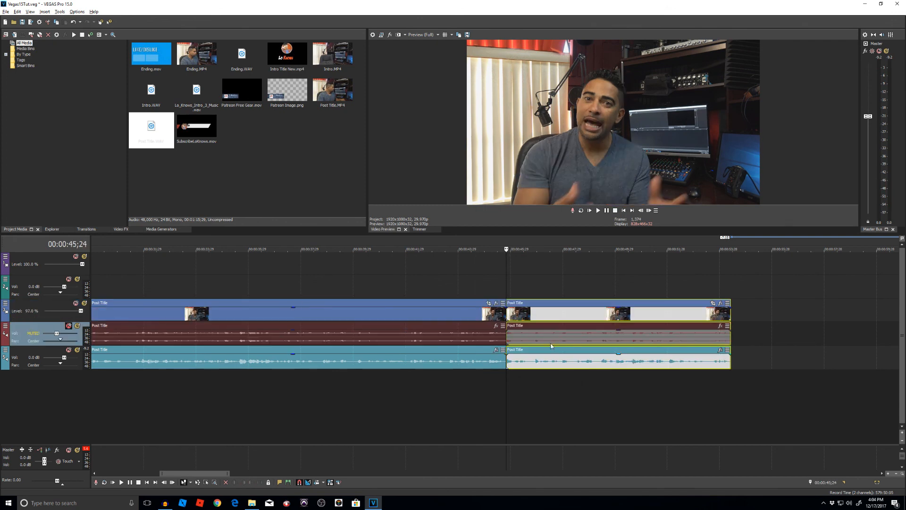
Step: Split the Post Title events again at 00:00:46;25 and delete the short section between the two cuts, closing the gap
click(535, 339)
key(space)
key(space)
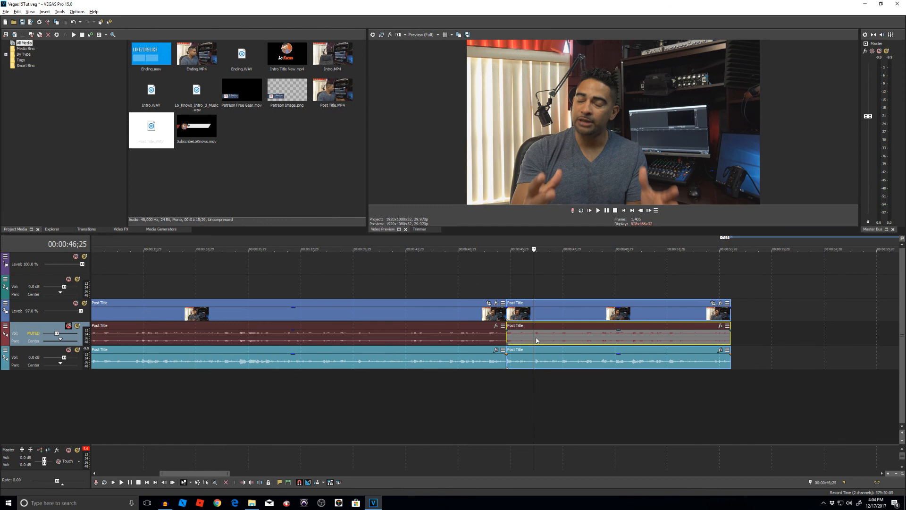
key(s)
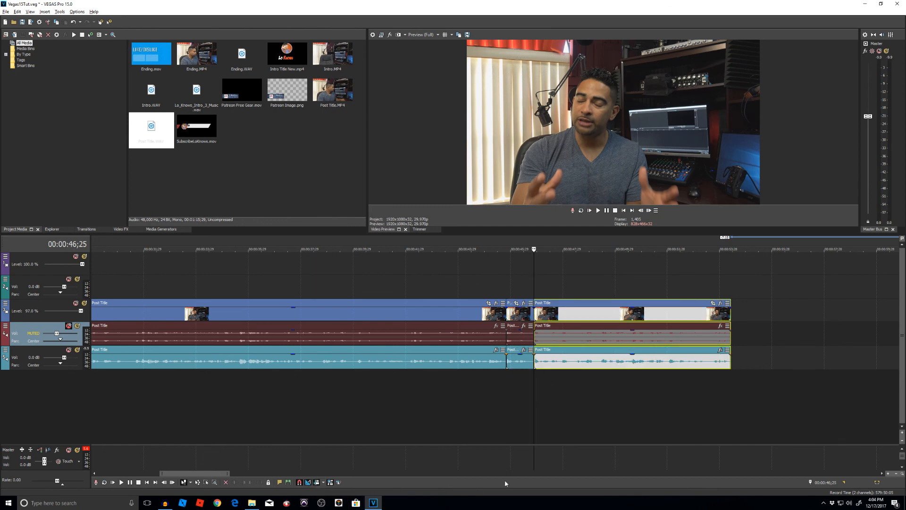
click(522, 313)
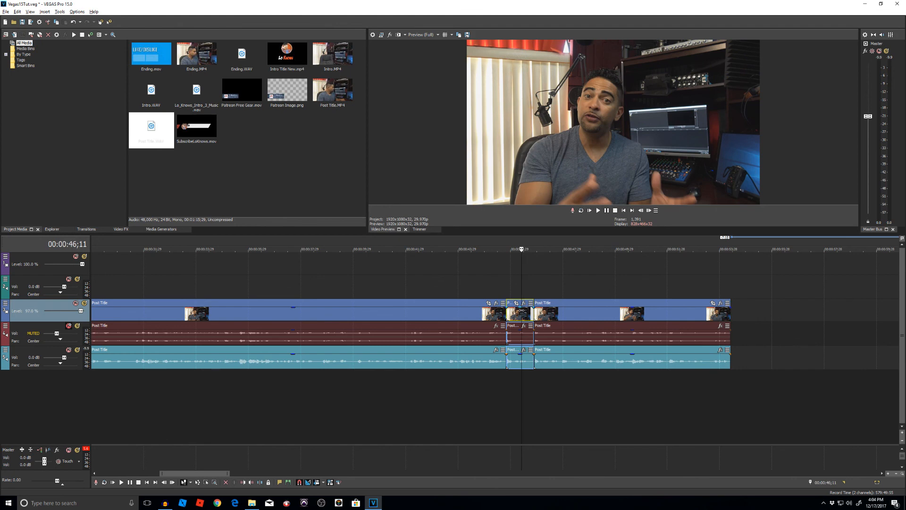
key(Delete)
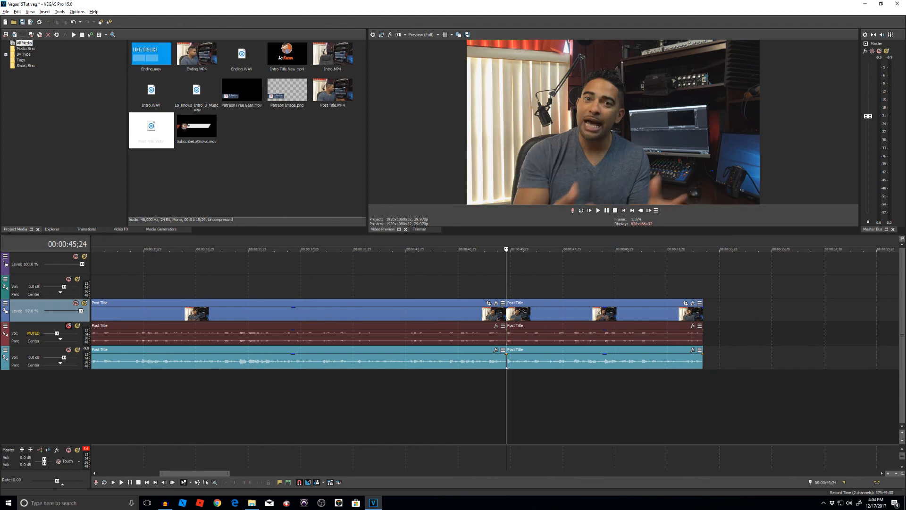
Step: Play across the join between the two remaining Post Title sections and enlarge the timeline around it
click(479, 286)
key(space)
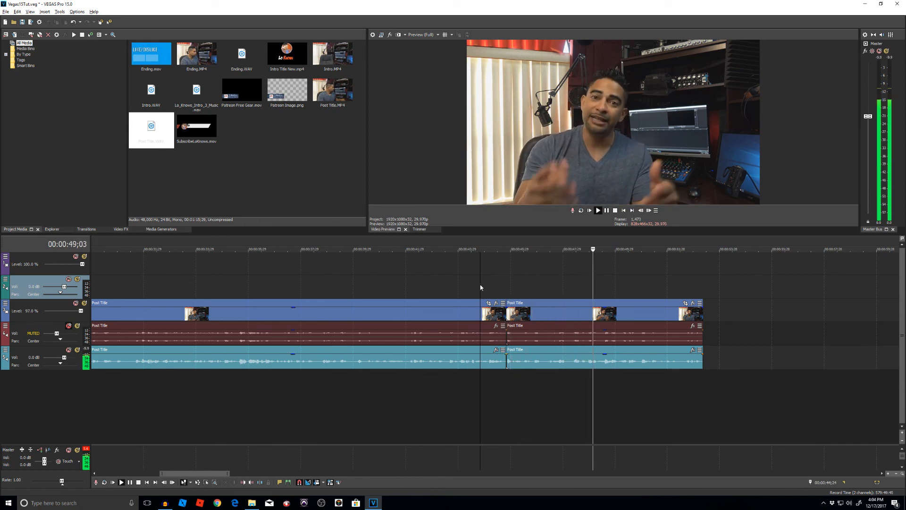
click(460, 282)
scroll(547, 420, up, 4)
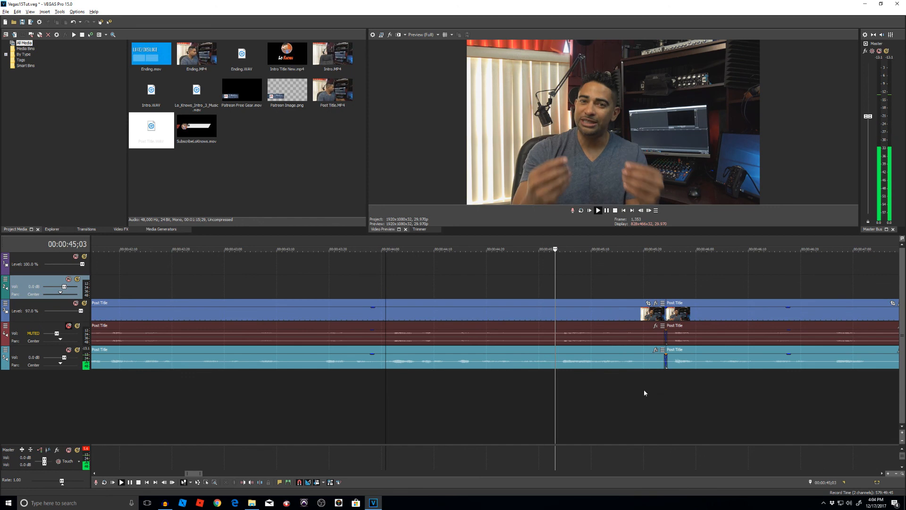
key(space)
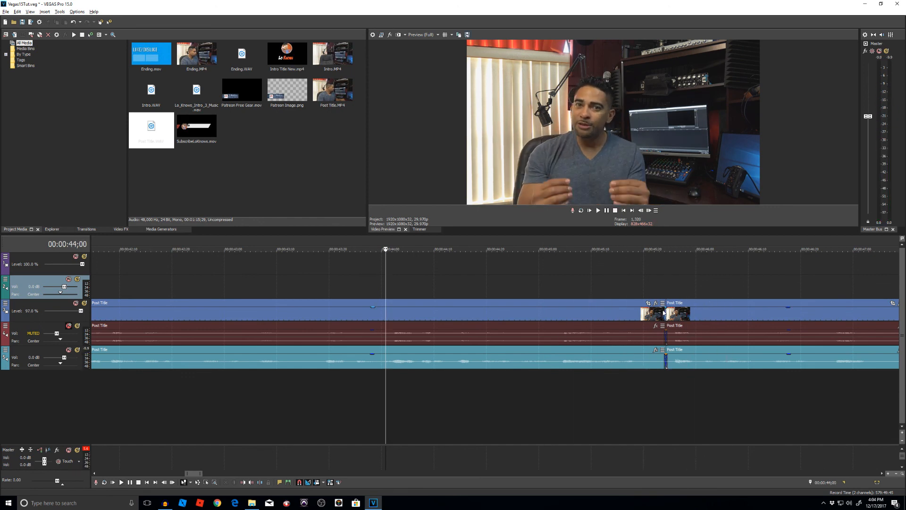
Step: Try to trim the Post Title join slightly earlier and play across the cut
drag(665, 314, 656, 312)
click(593, 282)
key(space)
scroll(626, 394, down, 5)
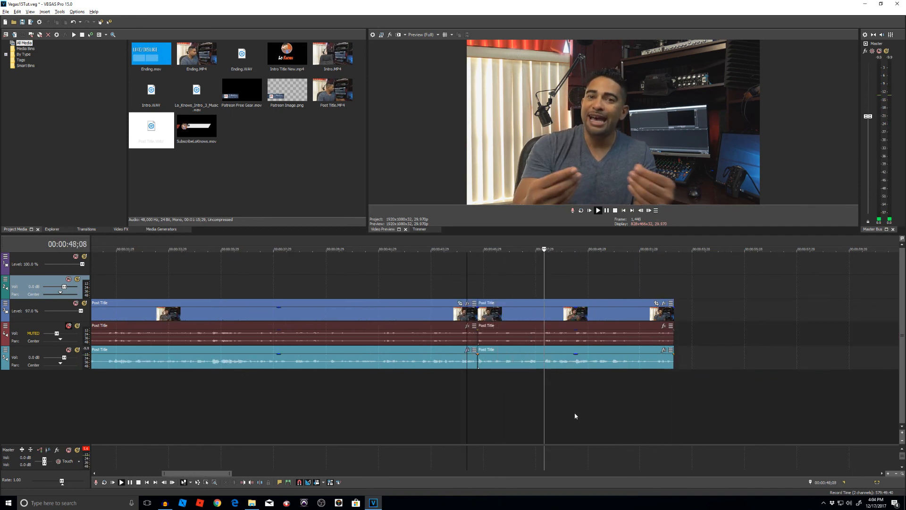
key(space)
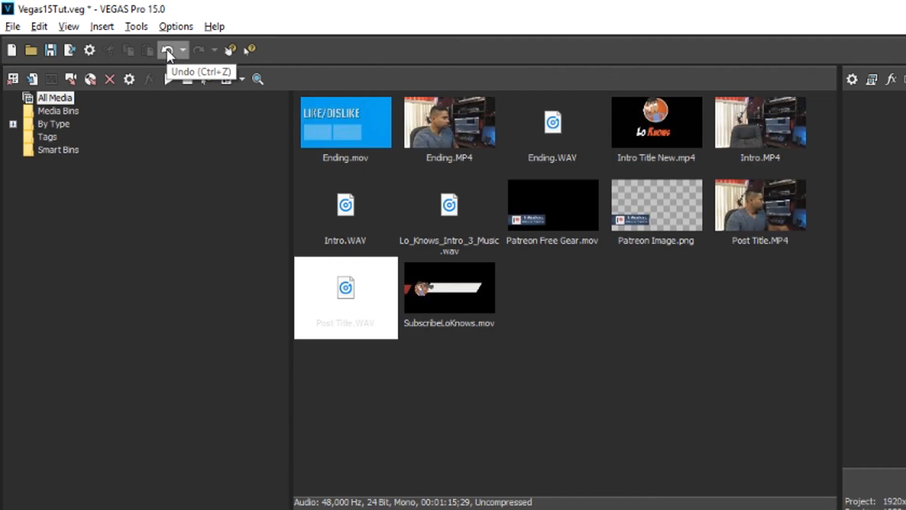
Step: Undo the deletion and both splits in the Post Title events
click(73, 21)
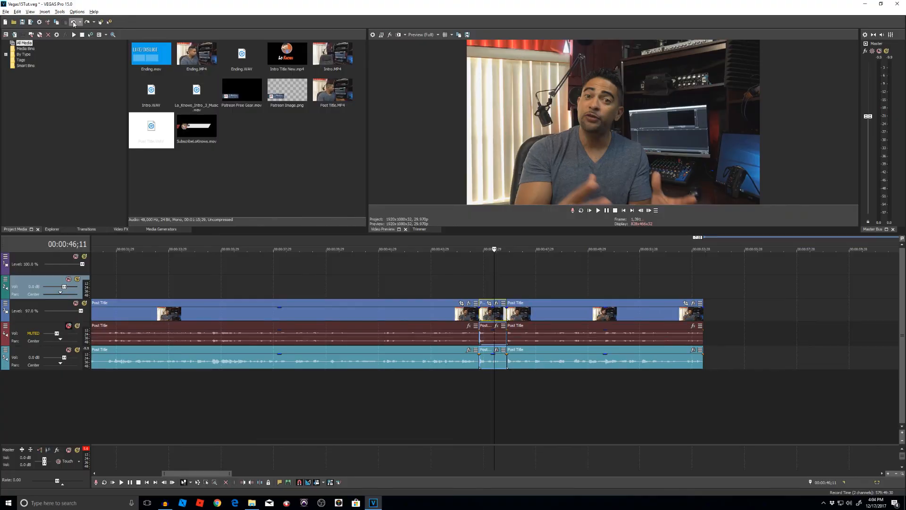
click(73, 23)
click(73, 23)
Step: Play the restored Post Title footage from 00:00:45;22 towards its end
click(477, 287)
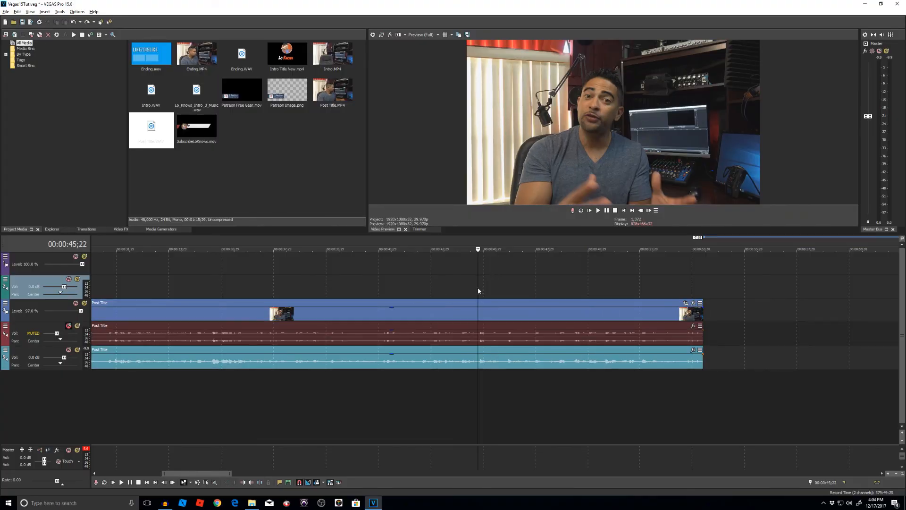
key(space)
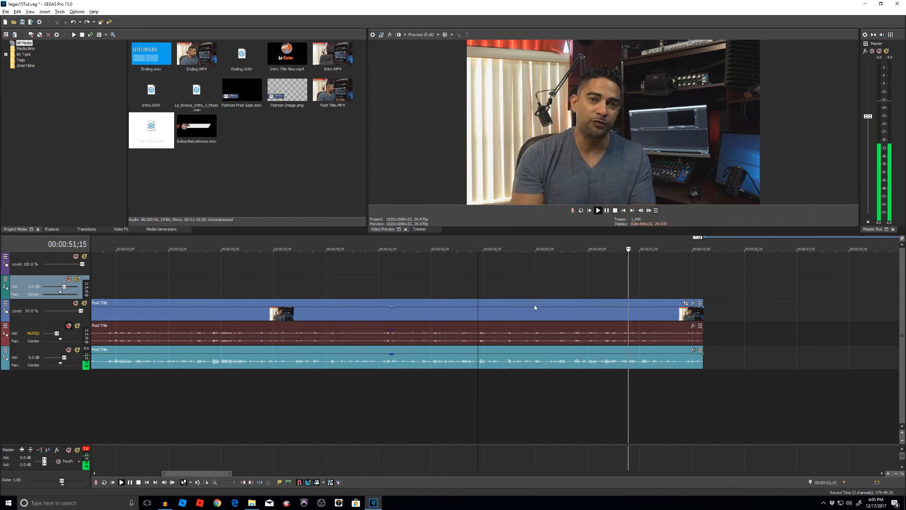
scroll(531, 315, down, 3)
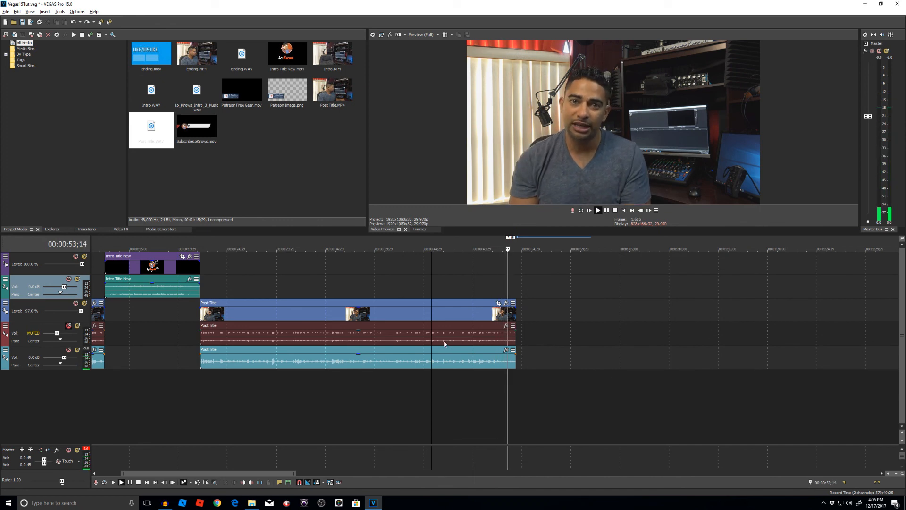
key(space)
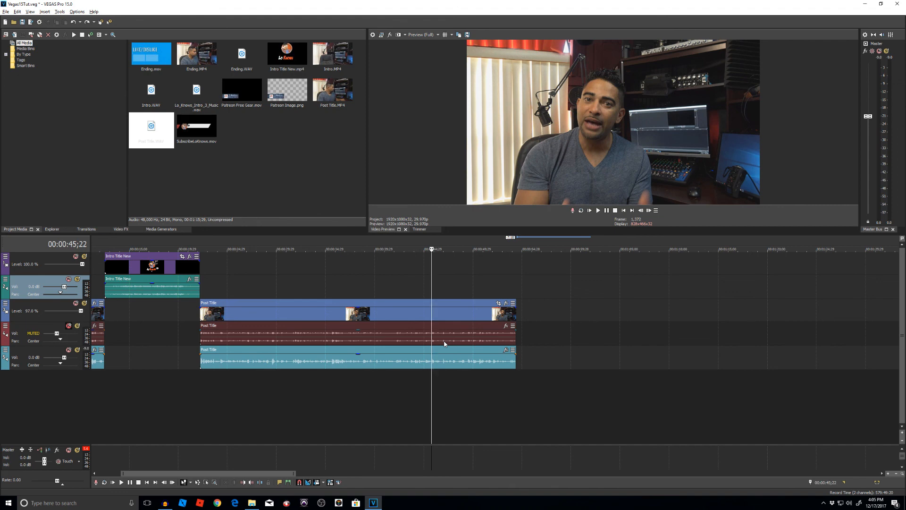
Step: Ungroup the Post Title events and play them with only the video shifted 2:06 later than the audio
click(370, 303)
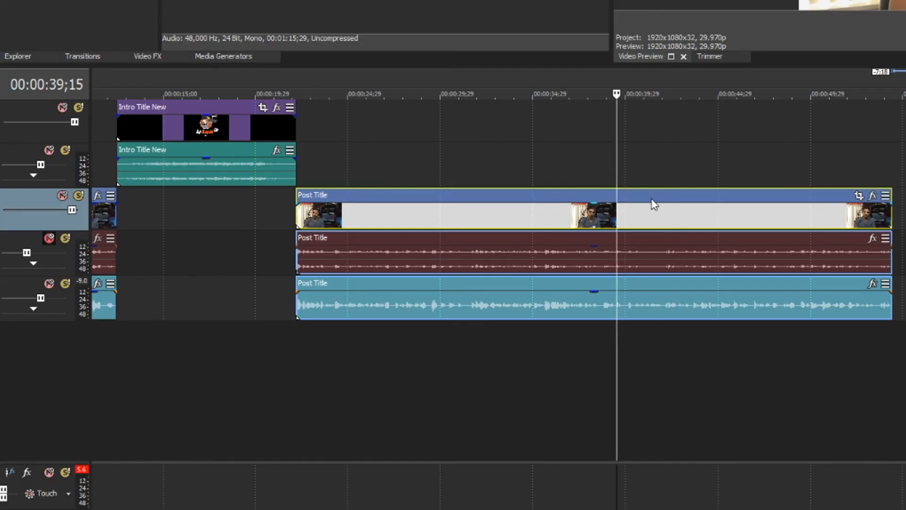
click(421, 208)
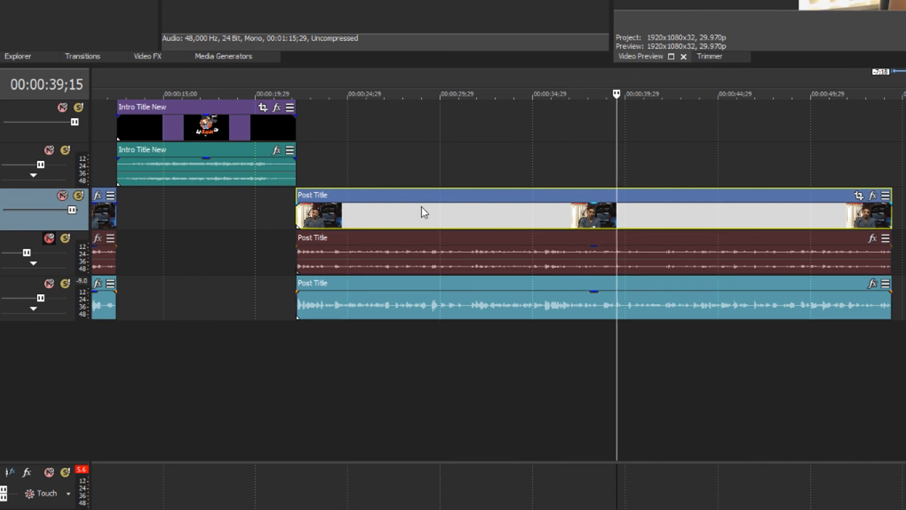
drag(322, 195, 338, 193)
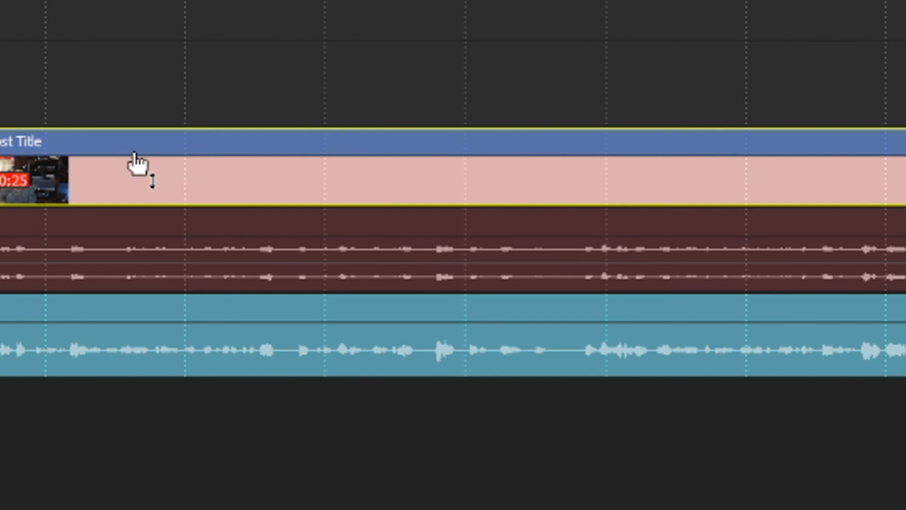
drag(137, 142, 229, 150)
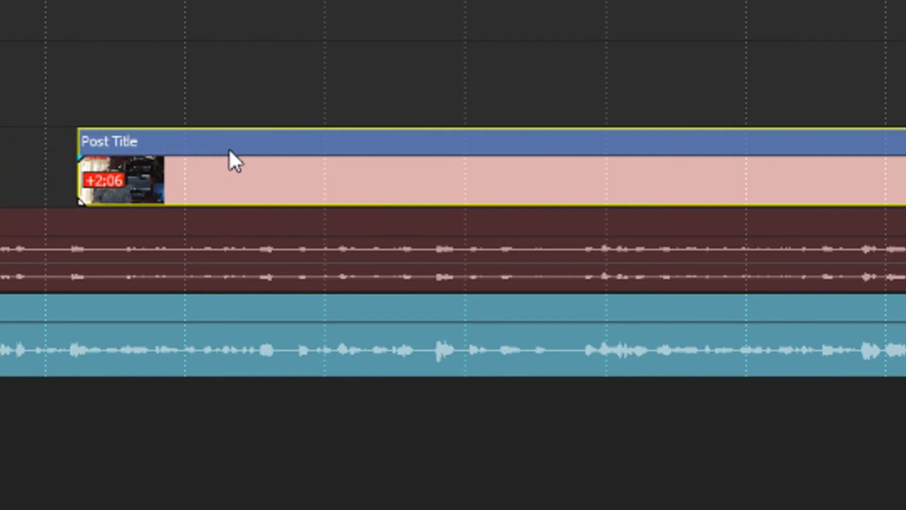
click(73, 257)
key(space)
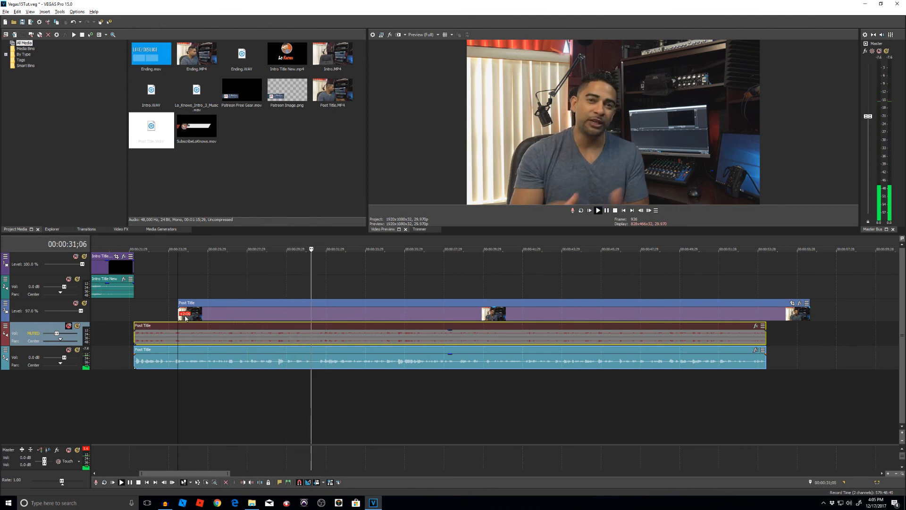
Step: Move the Post Title video back in sync with its audio and group the video and both audio events again
drag(215, 304, 195, 305)
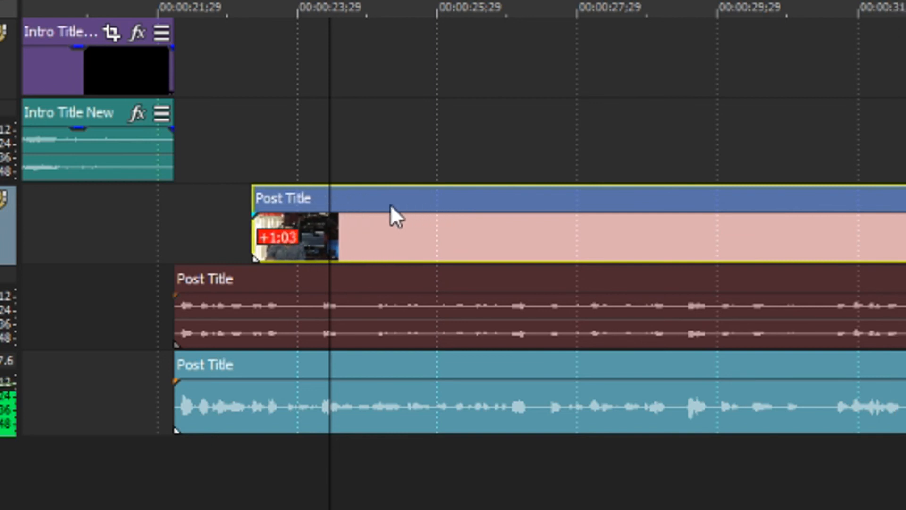
drag(391, 207, 325, 219)
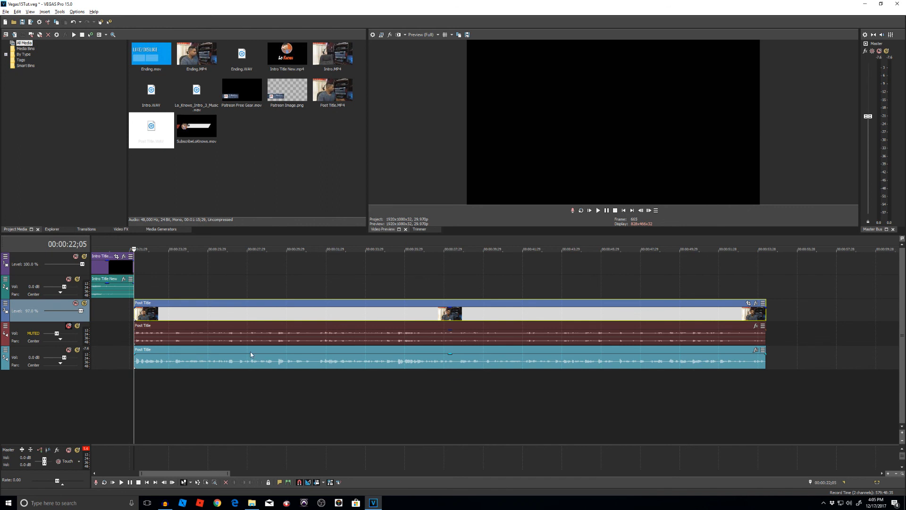
shift+click(250, 354)
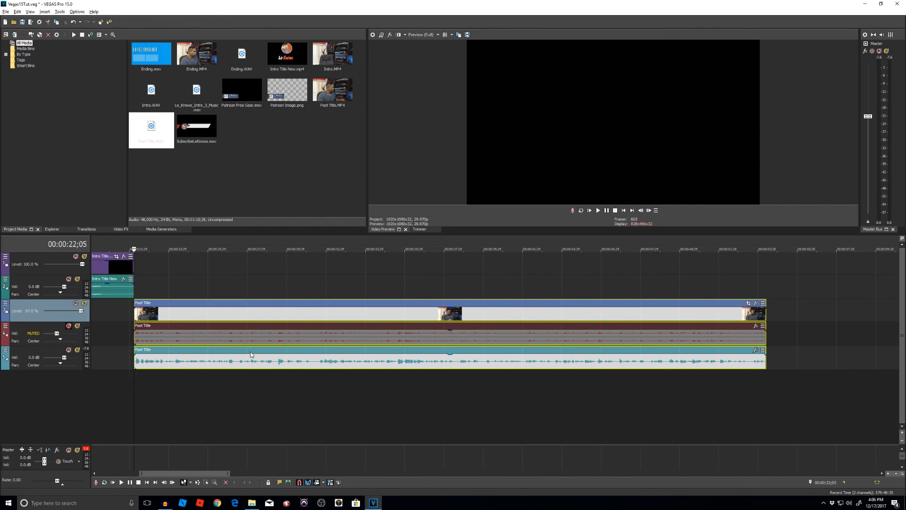
click(220, 331)
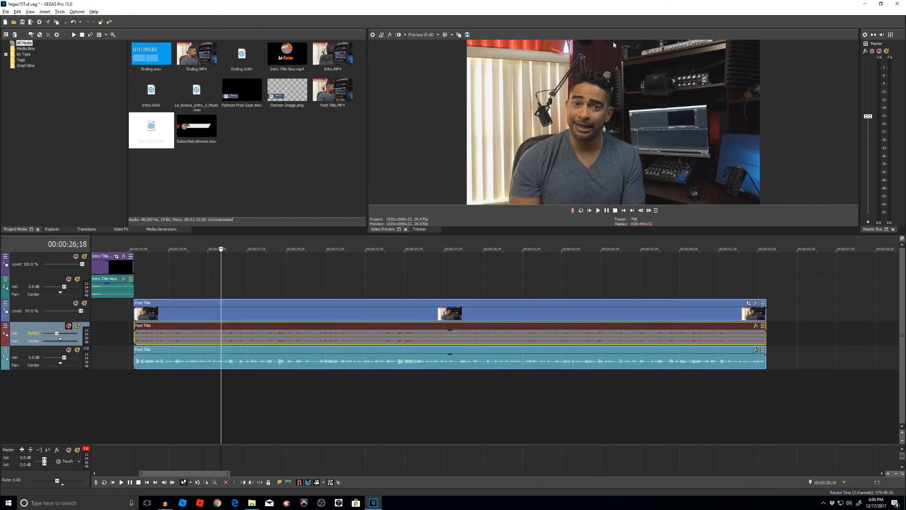
Step: Apply the Remove Pan/Crop preset to the Post Title video event
click(748, 304)
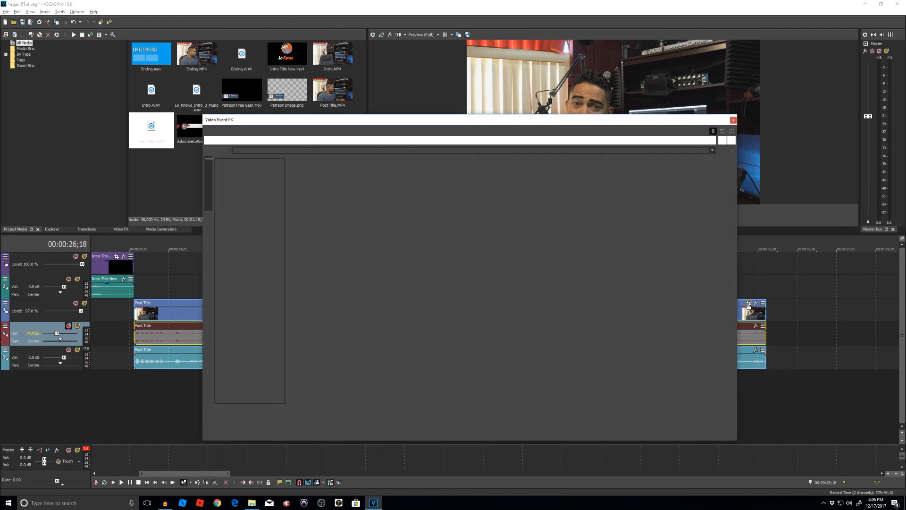
click(712, 150)
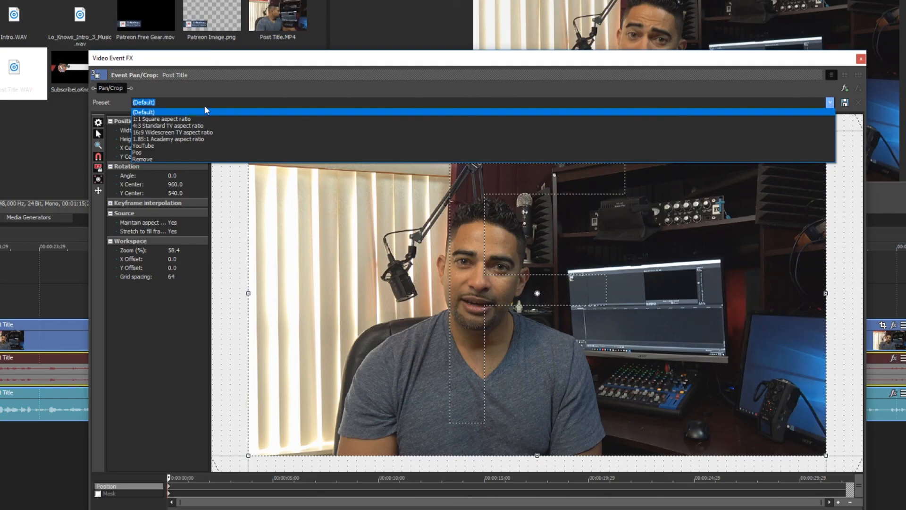
click(142, 159)
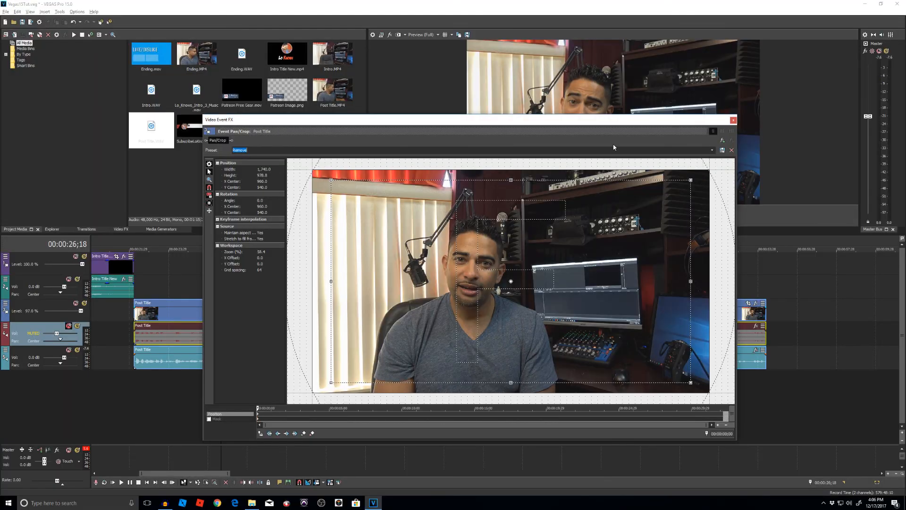
click(733, 120)
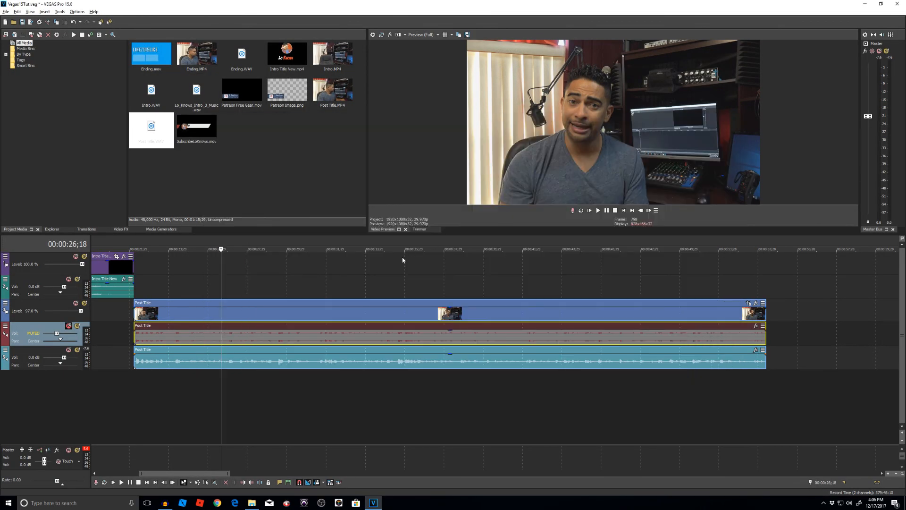
Step: Add Ending.MP4 to tracks 3 and 4 well after the Post Title footage, and Ending.WAV beneath it on track 5
scroll(243, 325, down, 5)
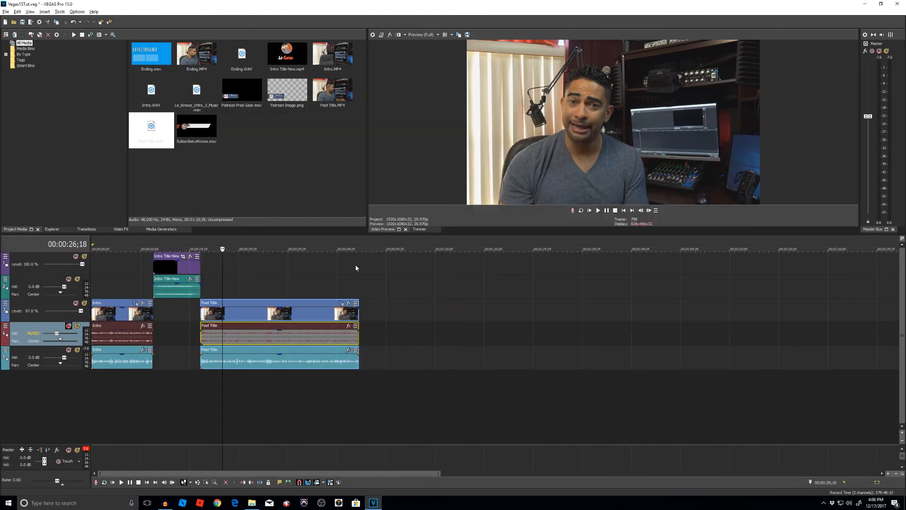
scroll(378, 334, down, 4)
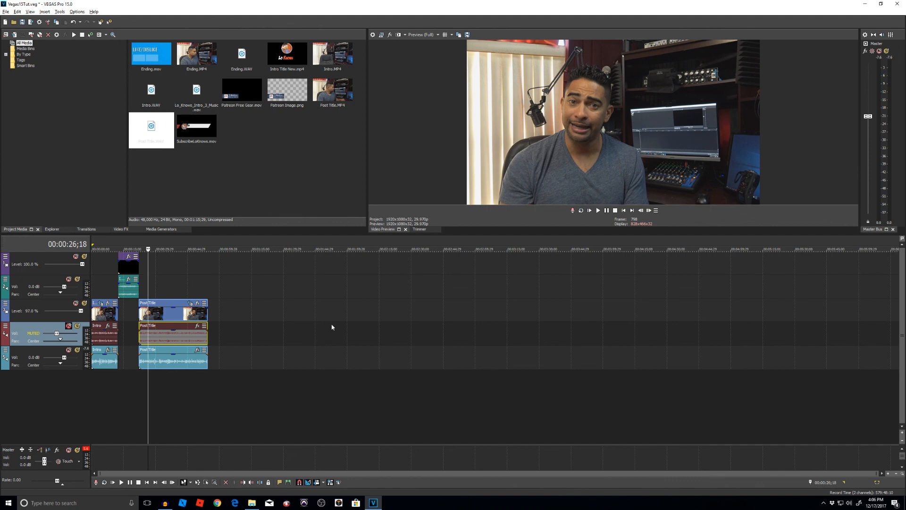
drag(196, 55, 319, 322)
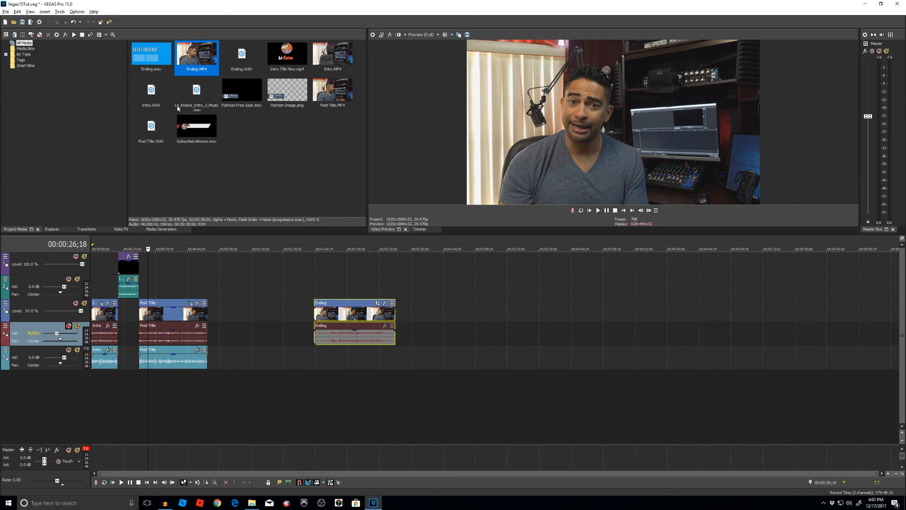
drag(235, 74, 329, 363)
Step: Shift the Ending.WAV event earlier until its waveform roughly matches the Ending camera audio around 00:01:56;02
click(338, 337)
scroll(359, 350, up, 5)
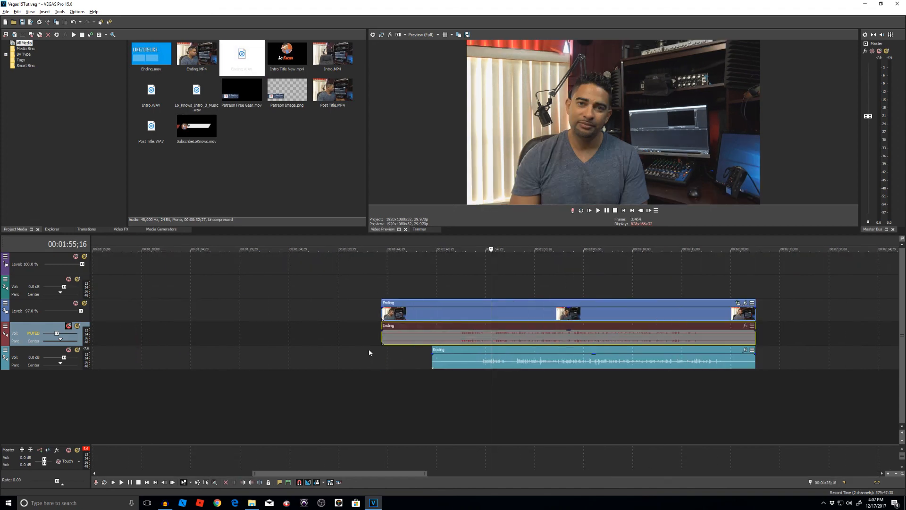
drag(542, 361, 520, 358)
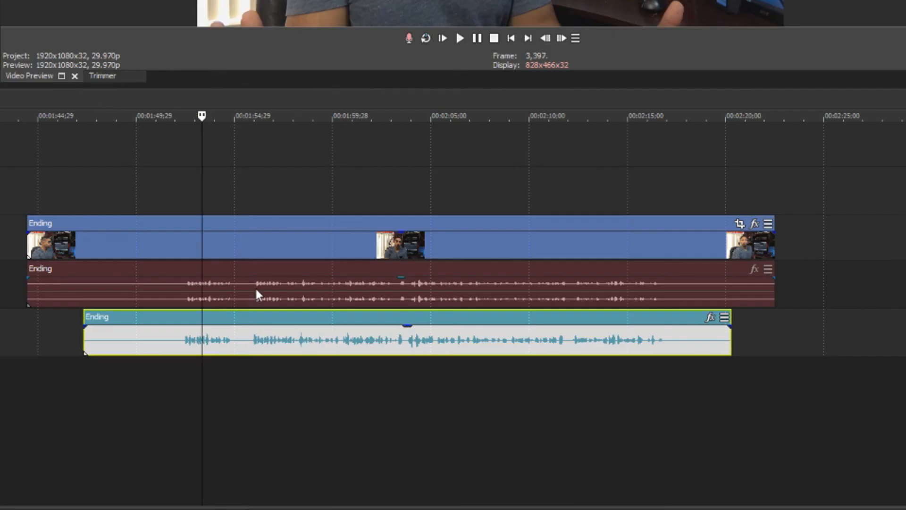
click(256, 292)
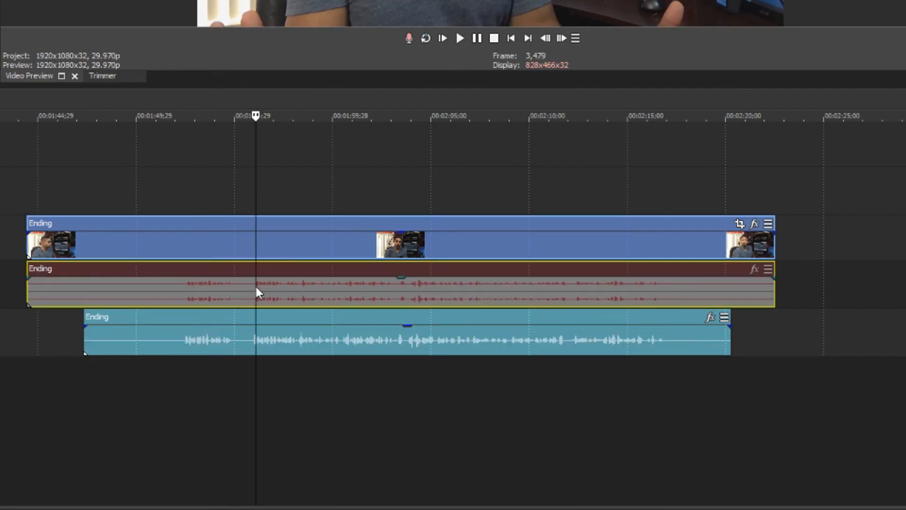
scroll(293, 330, up, 10)
drag(278, 337, 355, 327)
click(271, 292)
scroll(273, 297, up, 8)
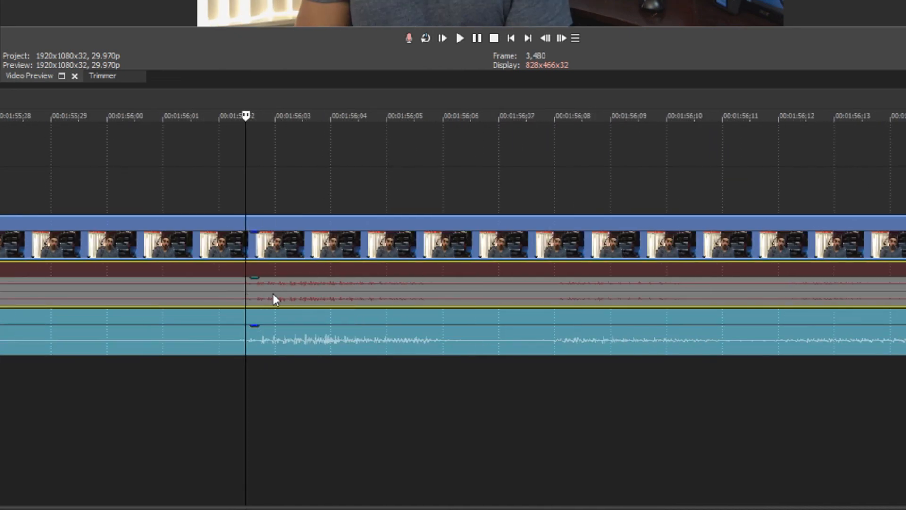
Step: Fine-tune the Ending.WAV position at sub-frame level so its waveform peaks line up with the camera audio near 00:01:56;03
click(344, 281)
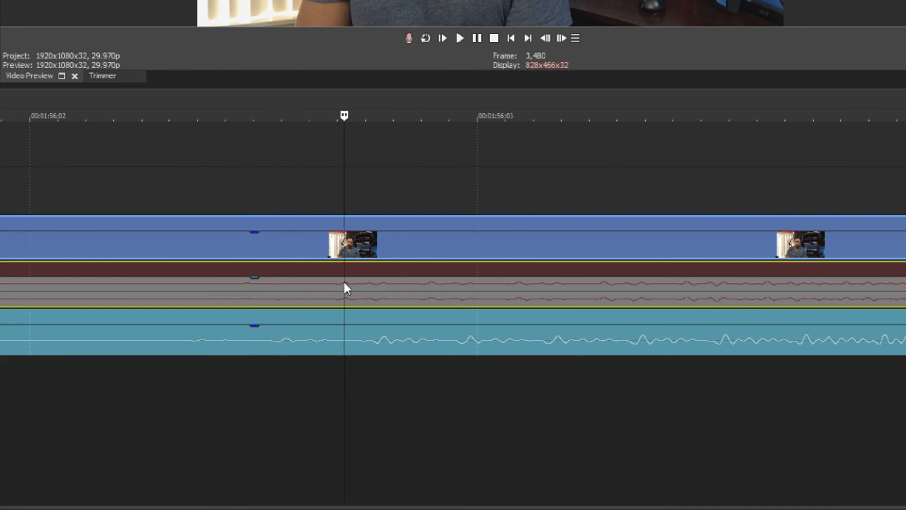
click(352, 332)
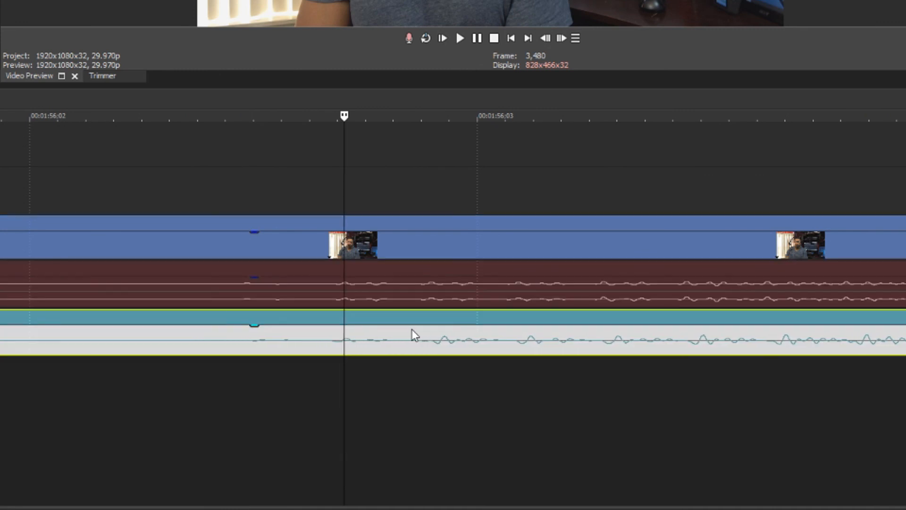
click(407, 330)
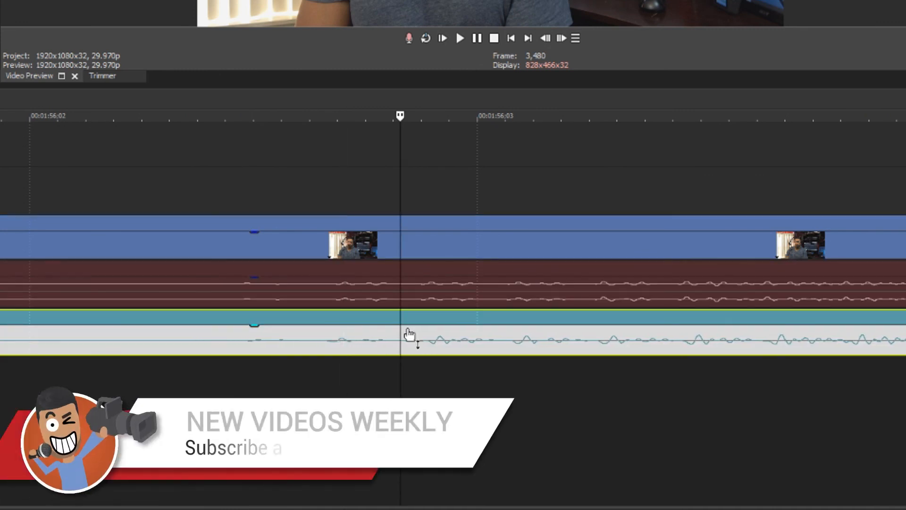
click(521, 302)
click(607, 303)
scroll(596, 342, up, 3)
click(309, 343)
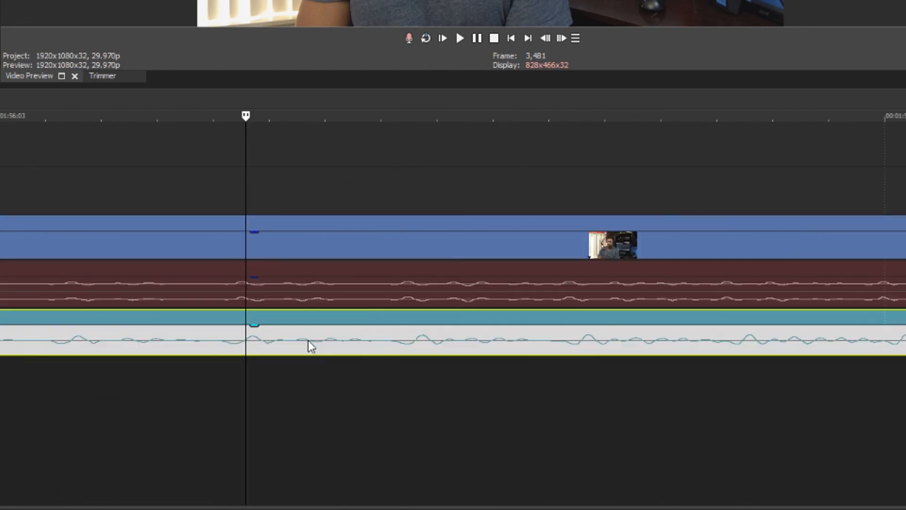
key(Left)
Step: Group the Ending video with both of its audio events and move the group earlier on the timeline
scroll(377, 338, down, 5)
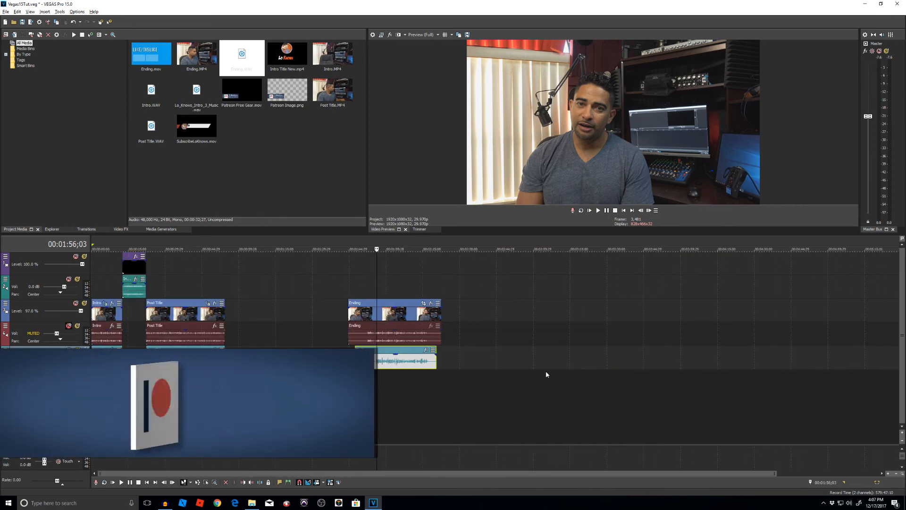
click(405, 305)
ctrl+click(414, 358)
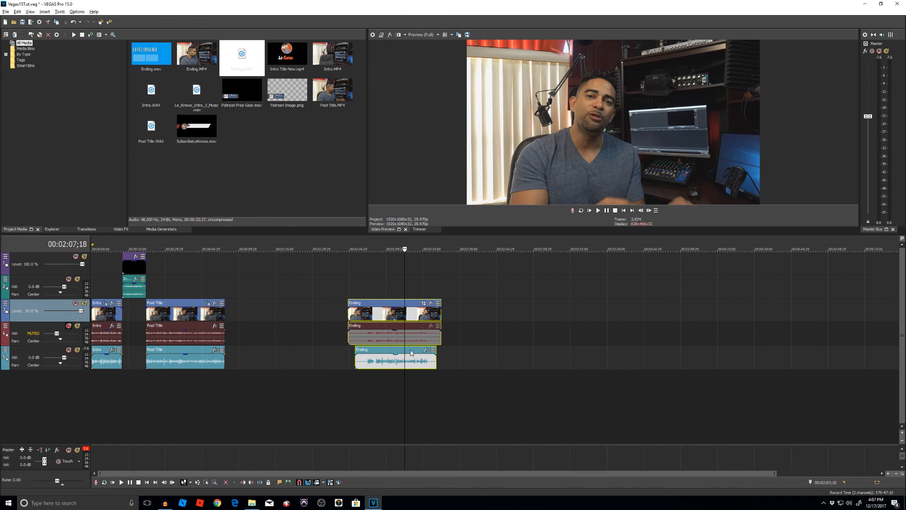
mouse_move(387, 310)
mouse_down()
mouse_move(428, 309)
mouse_move(345, 303)
mouse_move(412, 305)
mouse_move(373, 306)
mouse_up()
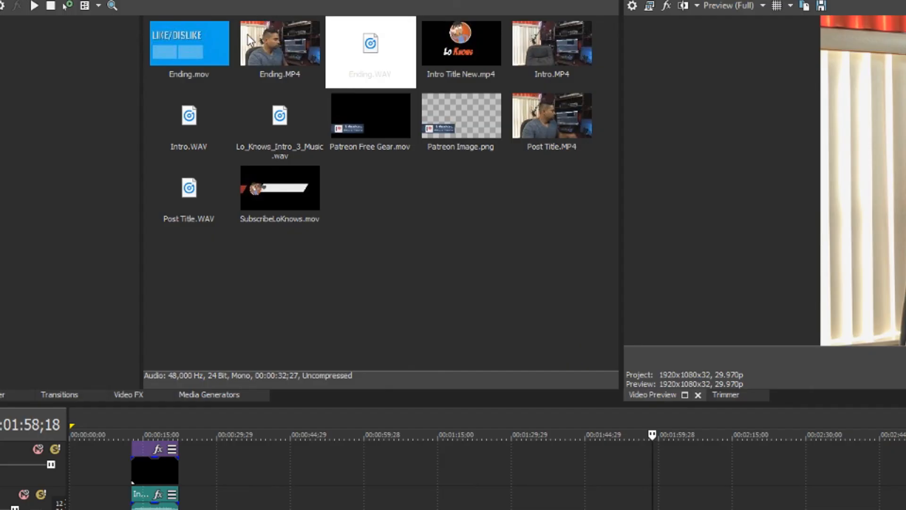
Step: Place Ending.mov on a new video track below all others, with its end flush with the end of the Ending.WAV event
drag(194, 42, 675, 509)
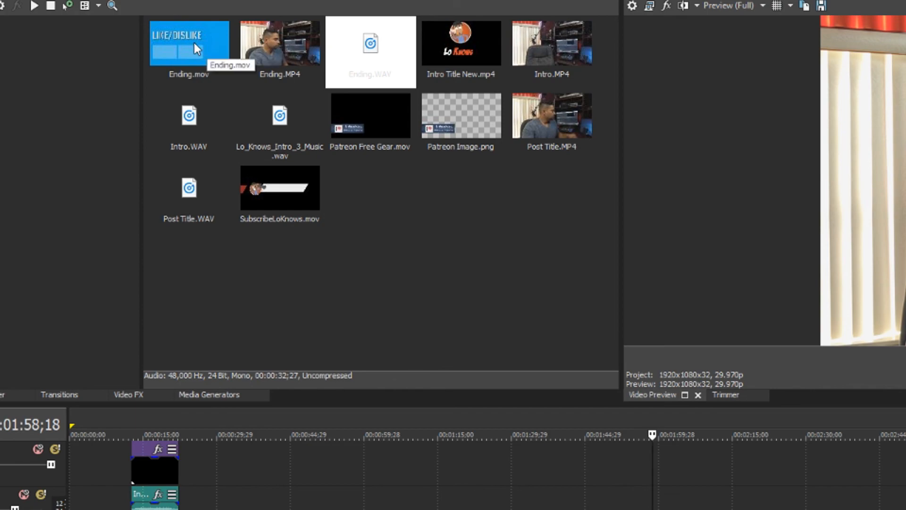
drag(394, 404, 370, 405)
click(387, 313)
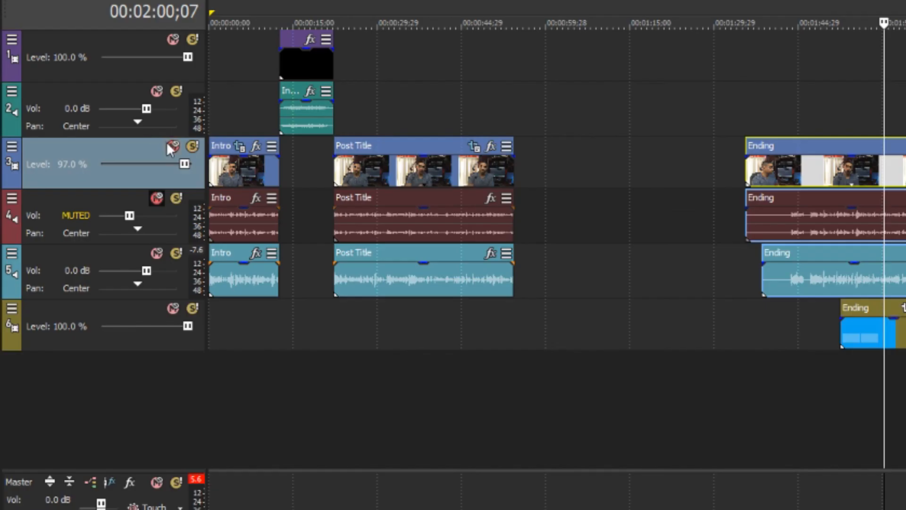
Step: Play Ending.mov from 00:01:53;16 with video track 3 and audio track 5 muted, and unmute the video track again
click(76, 303)
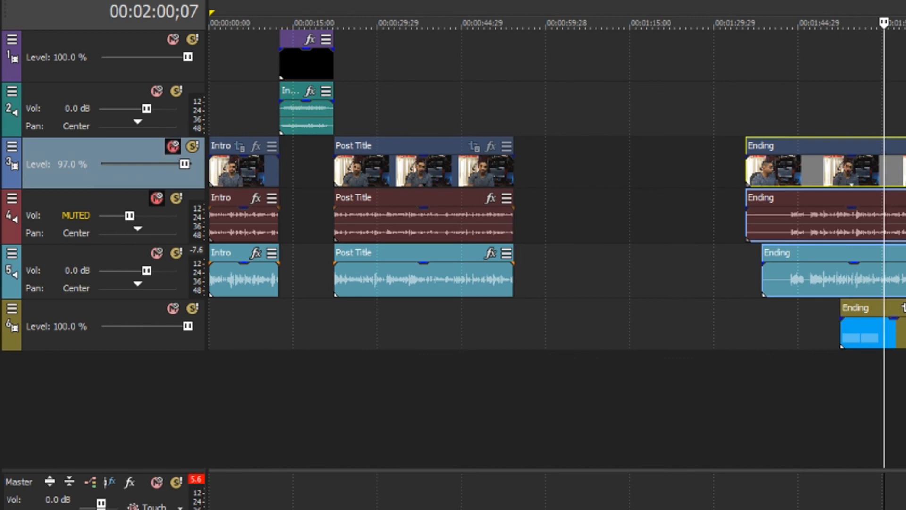
click(845, 381)
click(157, 254)
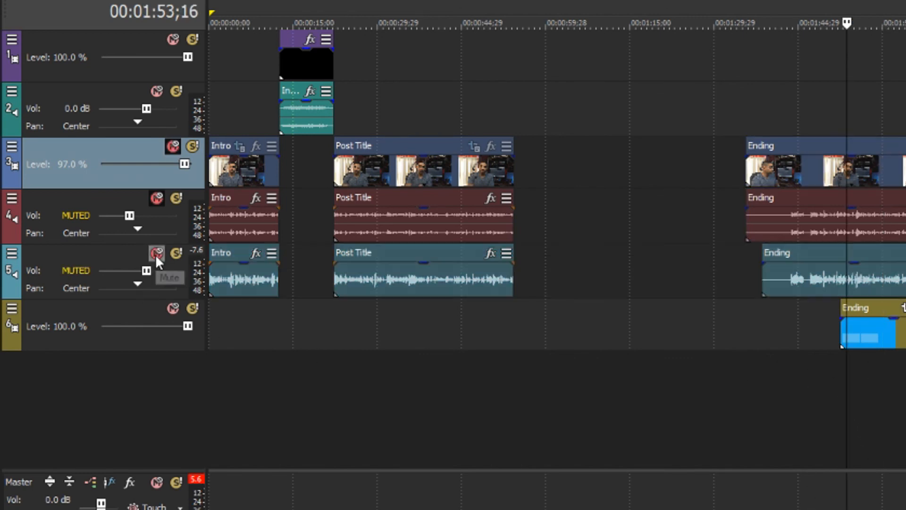
key(space)
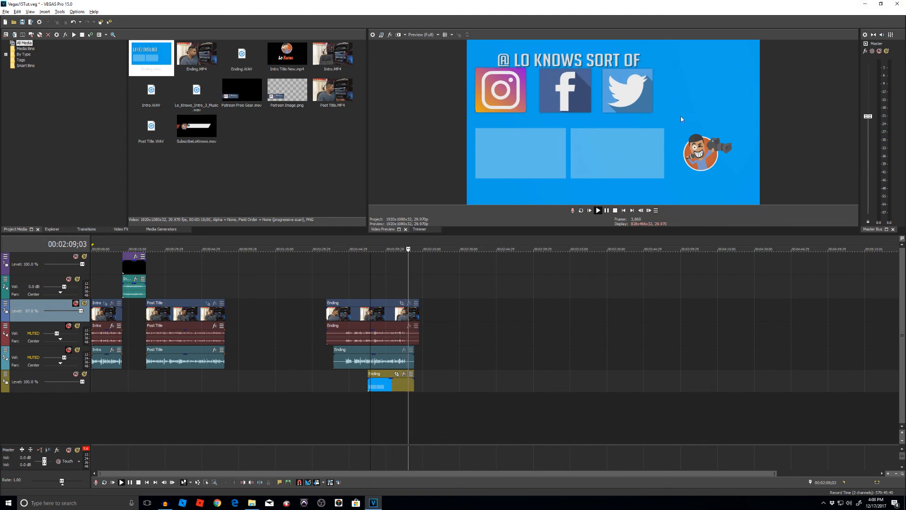
key(space)
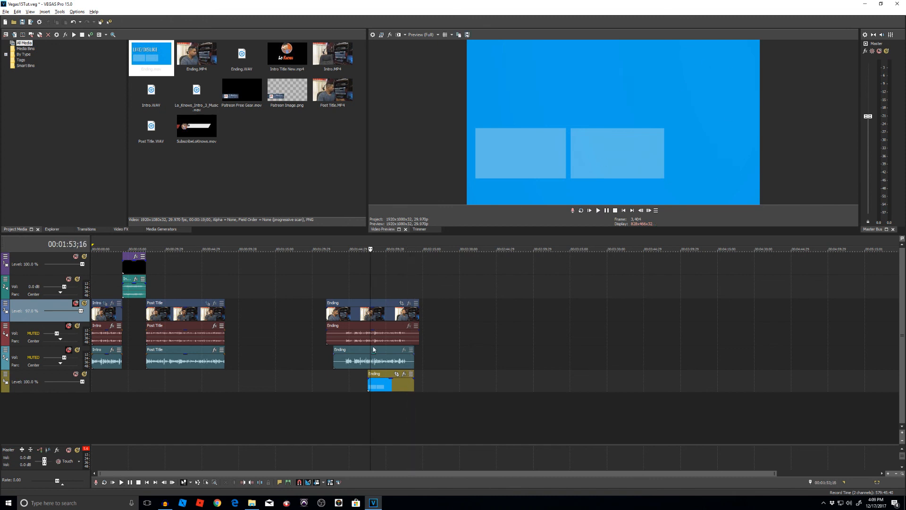
click(377, 339)
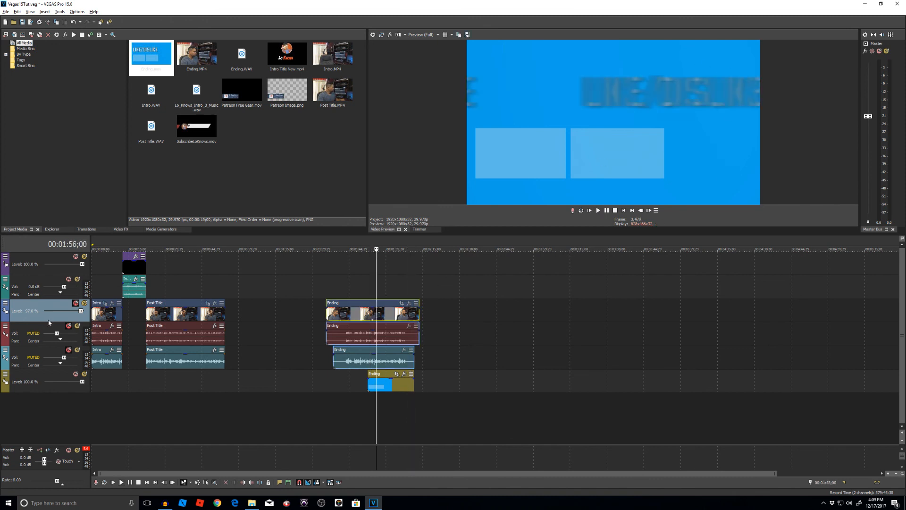
click(75, 303)
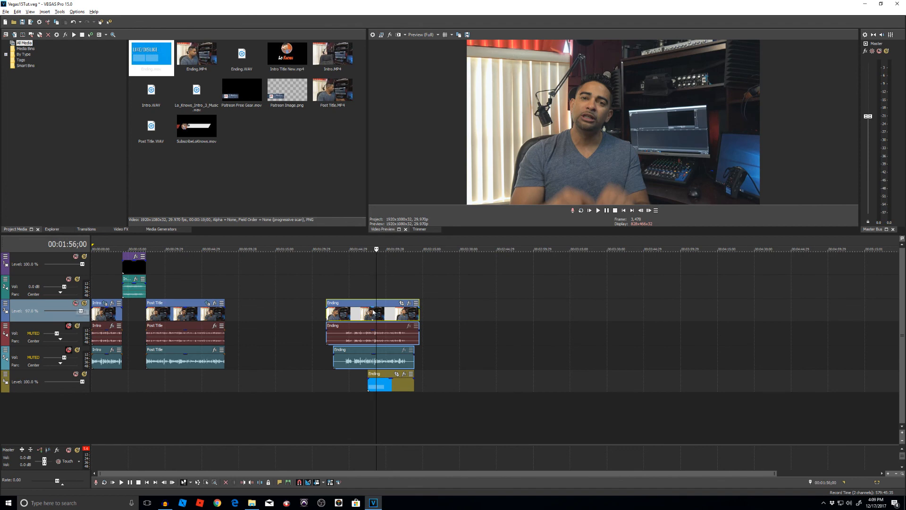
Step: Insert a new video track above the footage track and move the Ending video event up onto it
right_click(425, 311)
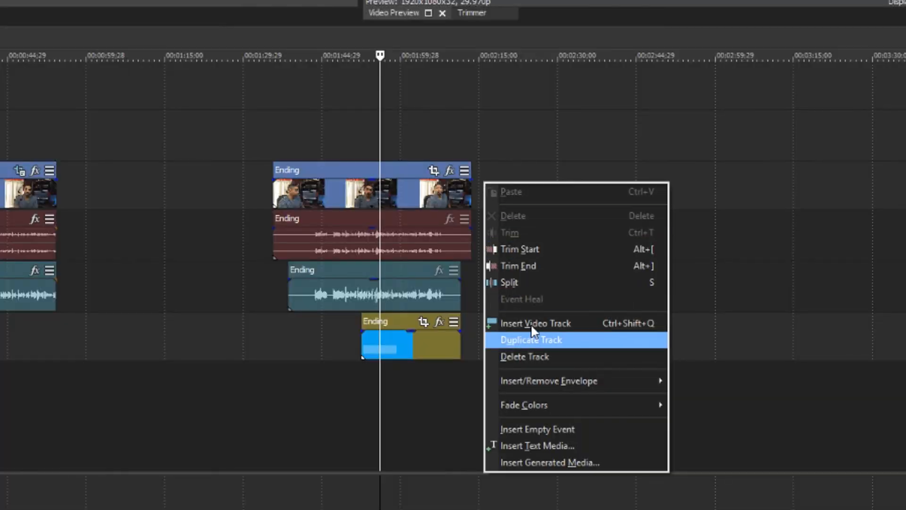
click(537, 324)
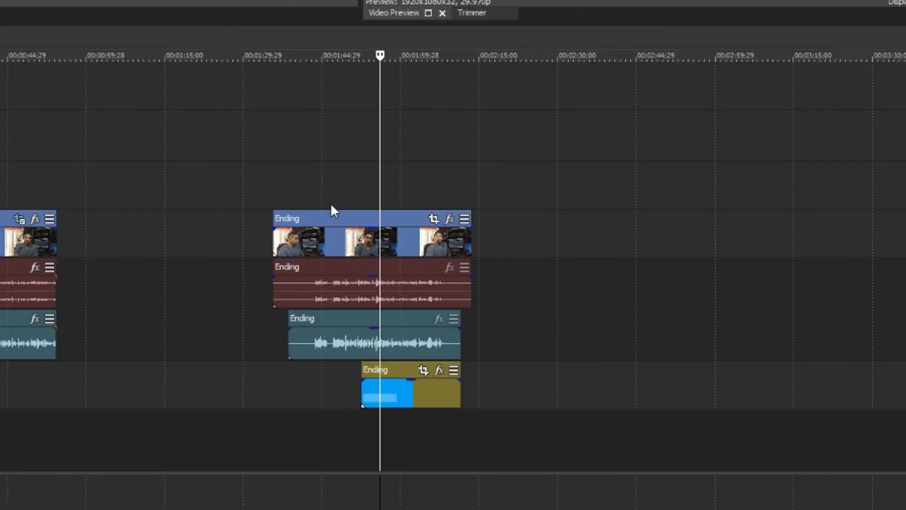
drag(340, 218, 340, 198)
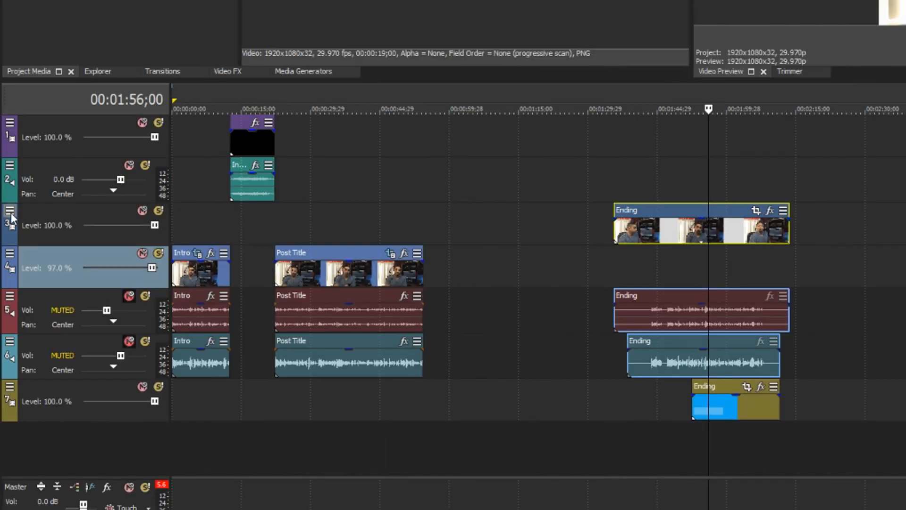
Step: Use Track Motion on track 3 to shrink the Ending video to about 513 × 289 and position it at about X 614, Y 170
click(10, 213)
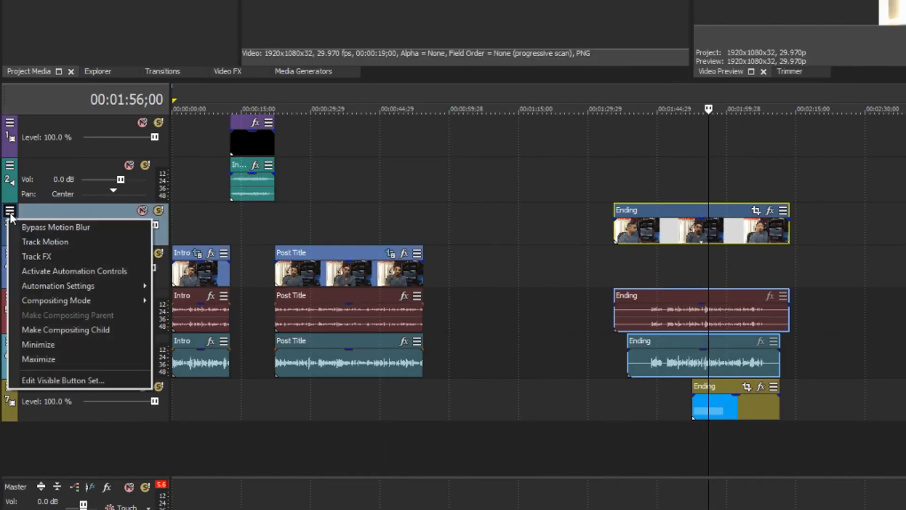
click(33, 245)
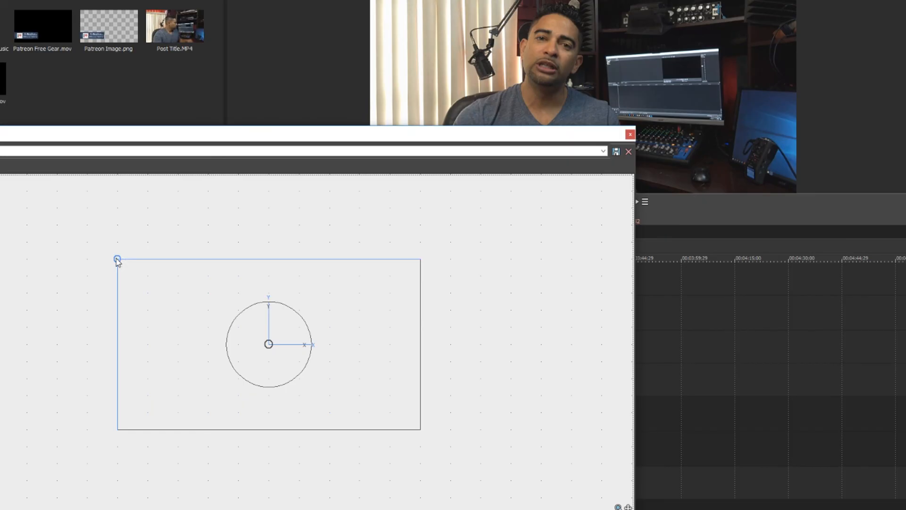
drag(293, 250, 313, 266)
drag(146, 282, 201, 349)
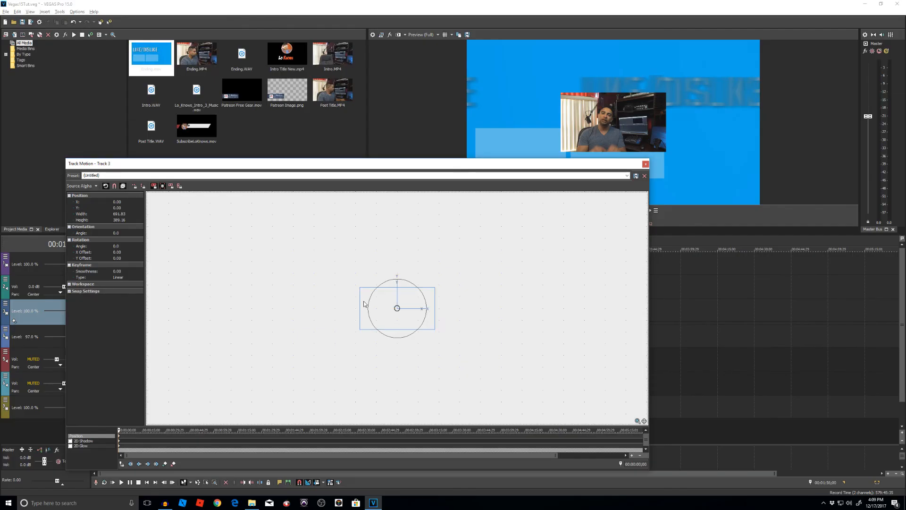
drag(364, 303, 443, 289)
Step: Move the Track Motion window clear of the timeline and preview the shrunken Ending video over the end screen at 00:01:57;09
drag(402, 168, 276, 137)
click(574, 268)
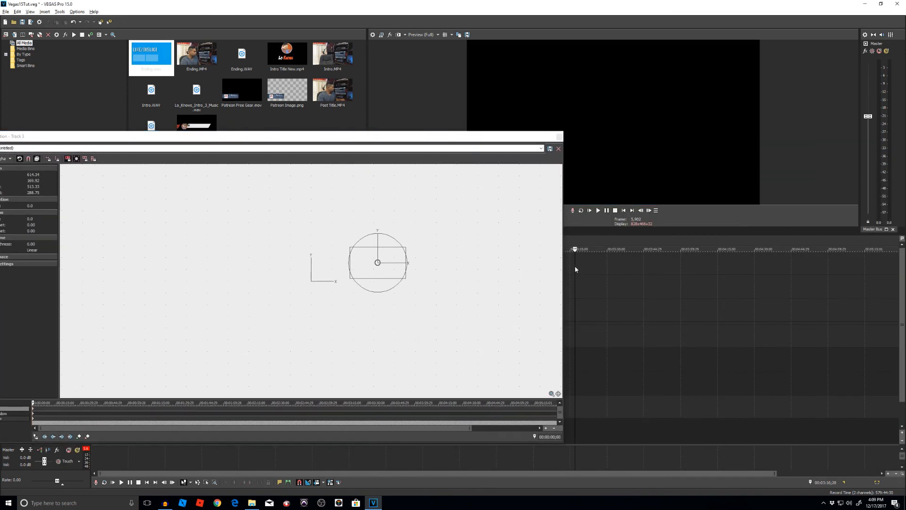
drag(510, 140, 282, 151)
click(381, 315)
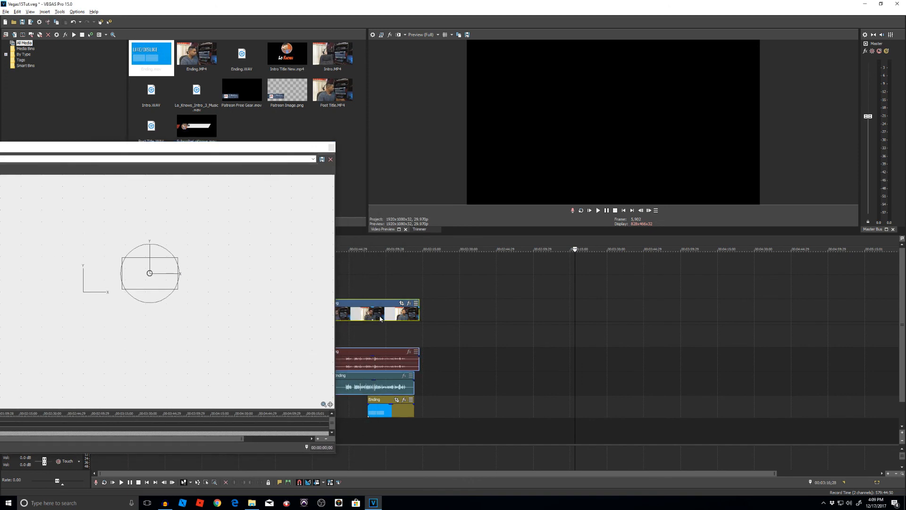
drag(220, 148, 545, 140)
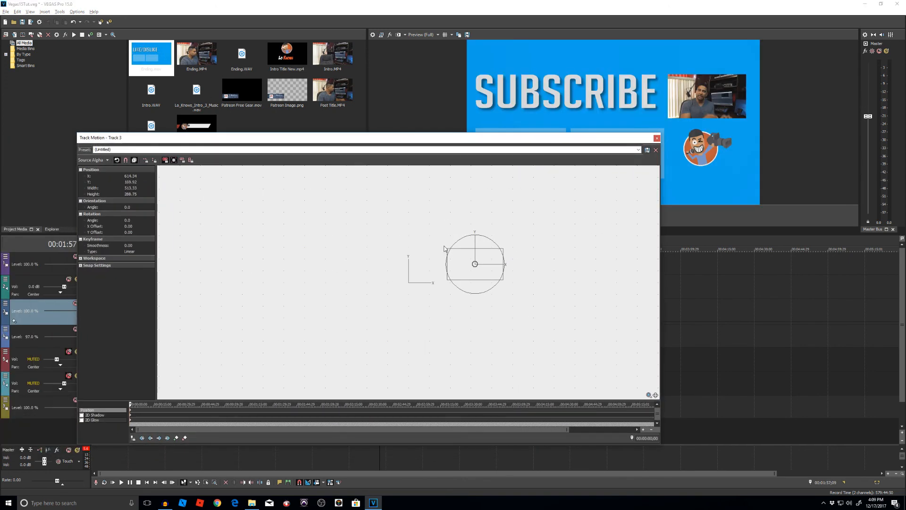
Step: Use Track Motion to enlarge the Ending video to about 643 × 362 at X 624, Y 186, and give it a 2D shadow
drag(447, 248, 469, 263)
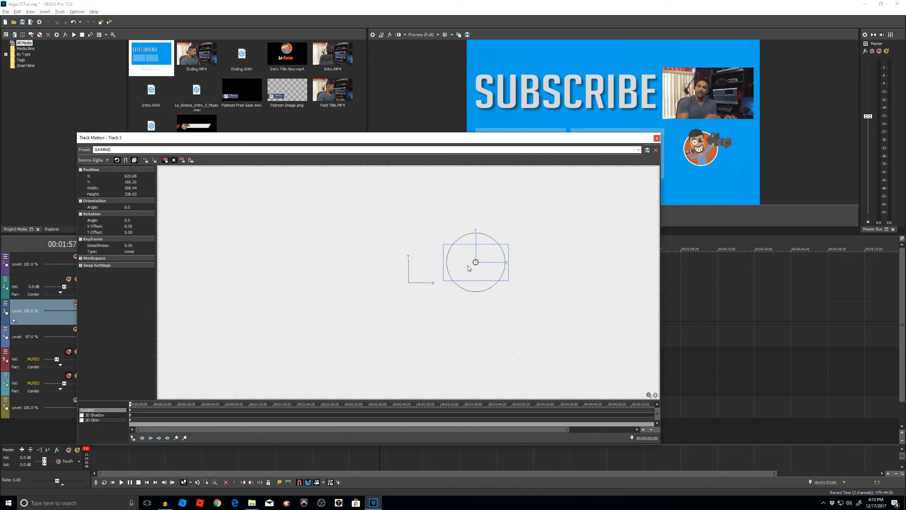
drag(444, 246, 453, 261)
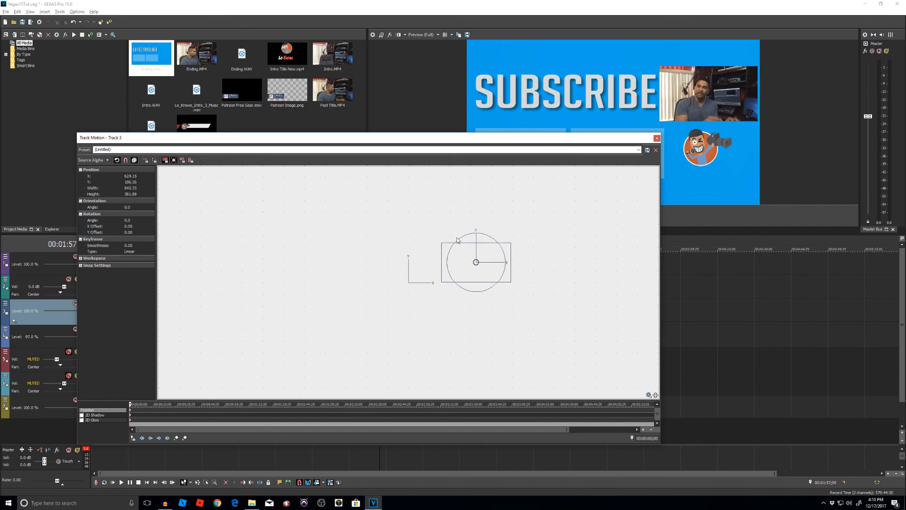
click(468, 149)
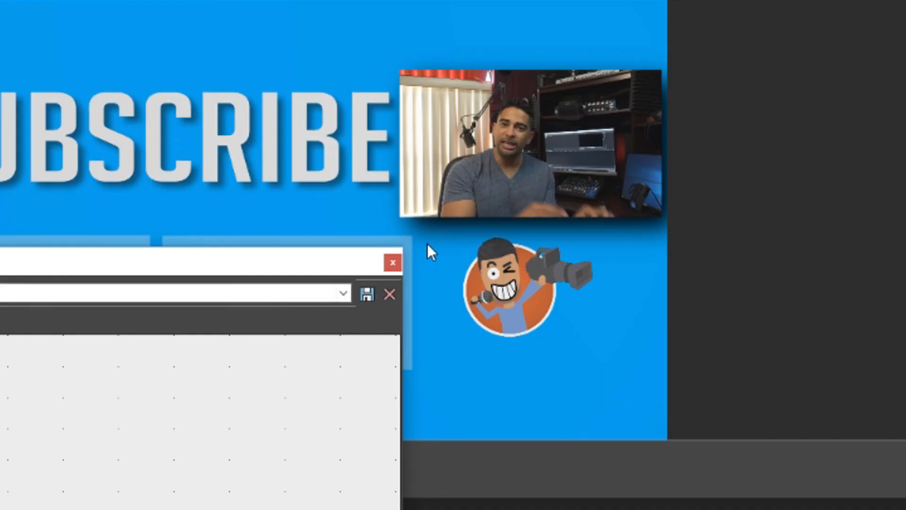
click(392, 263)
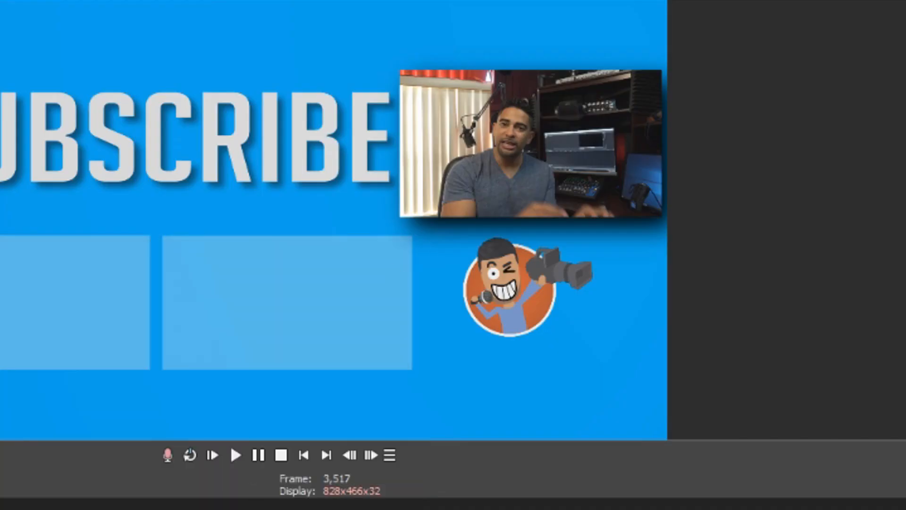
Step: Preview the shadowed Ending video over the end screen and mark a time selection spanning the end screen clip
key(space)
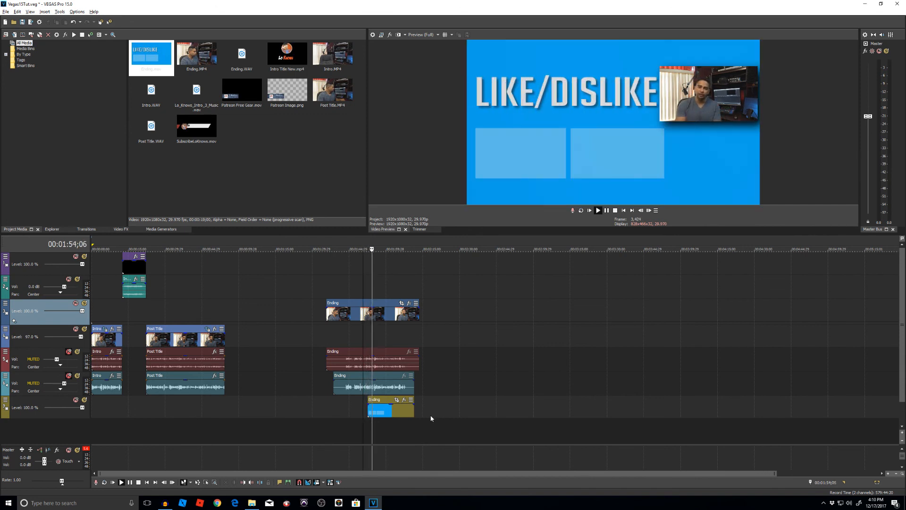
key(space)
scroll(401, 434, up, 5)
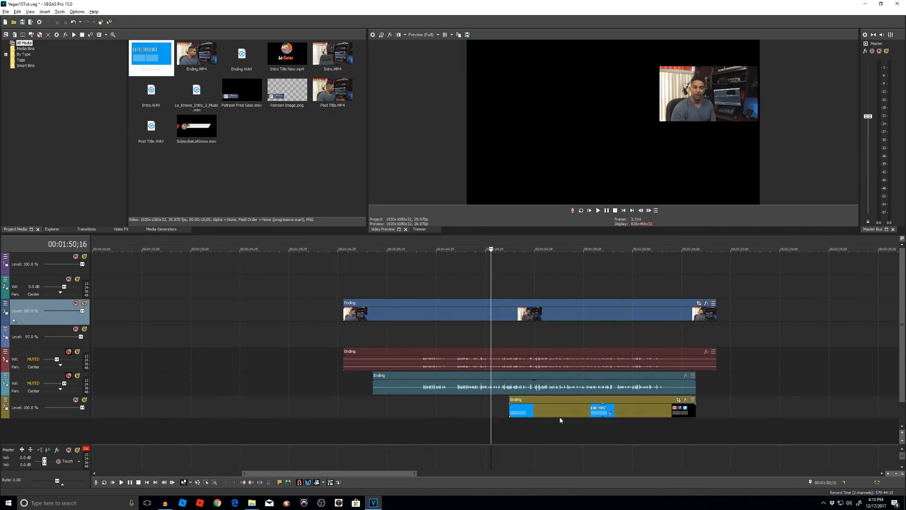
drag(698, 425, 507, 429)
scroll(324, 328, down, 5)
Step: Split the grouped Ending events at about 00:01:47 and delete the earlier part, leaving the remaining events in place by undoing the ripple
click(324, 329)
key(space)
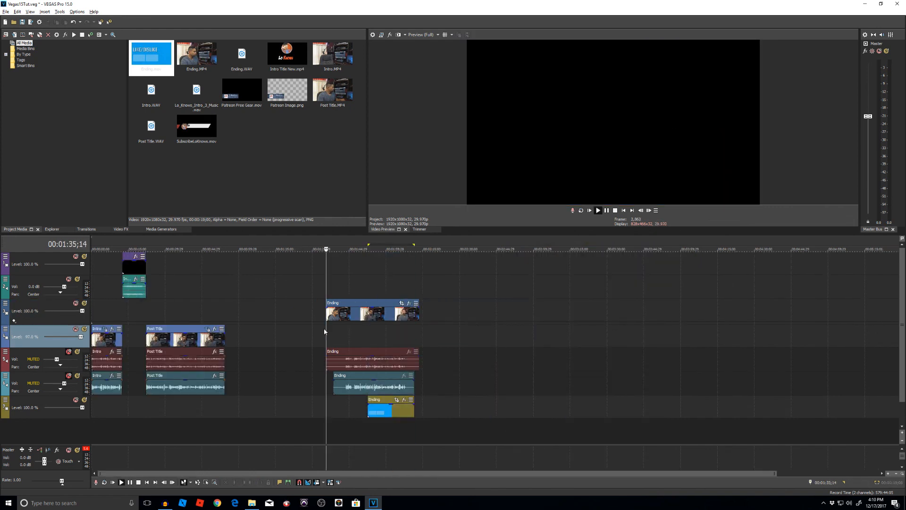
scroll(551, 363, up, 4)
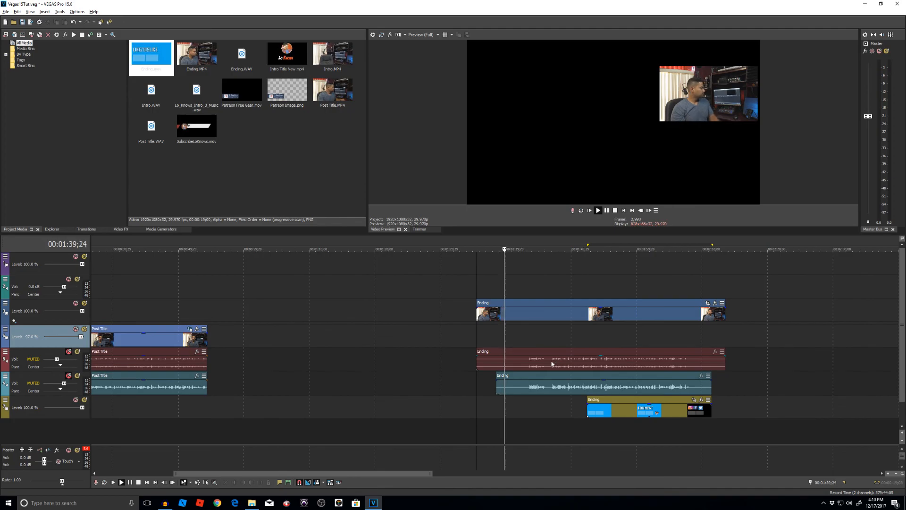
click(552, 363)
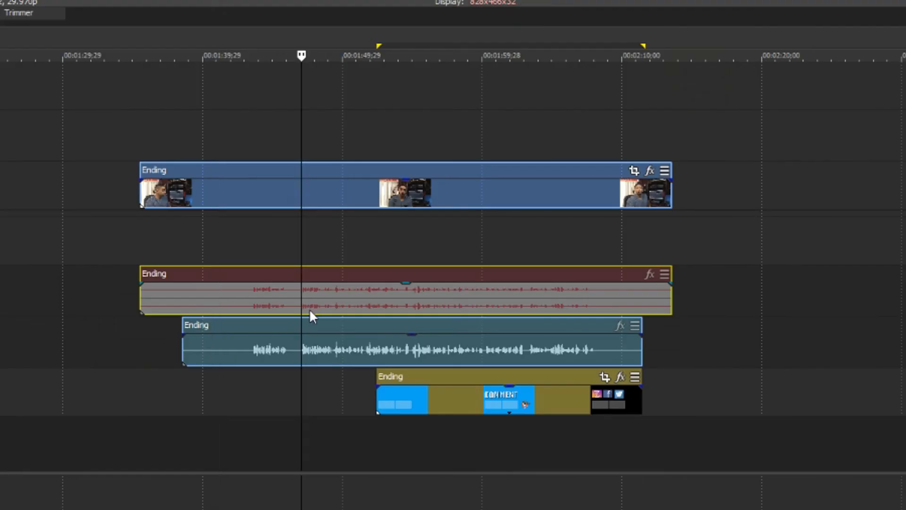
key(s)
click(249, 200)
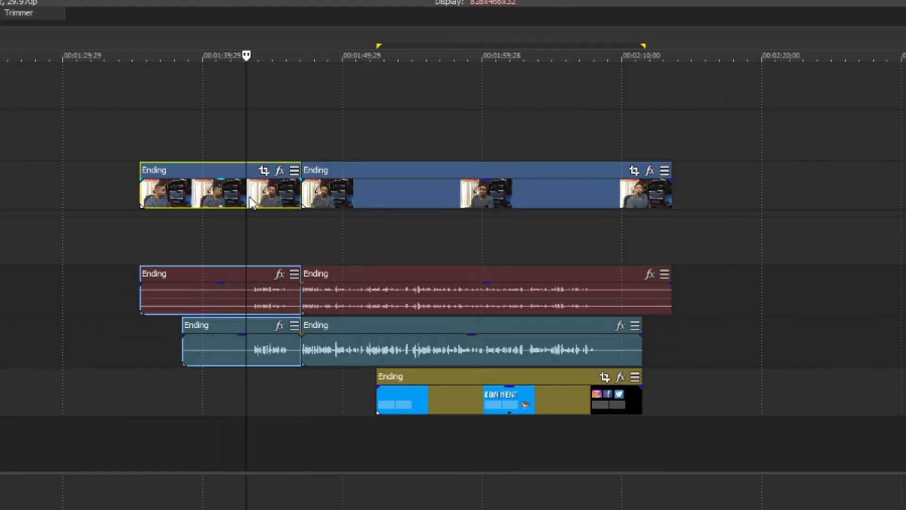
key(Delete)
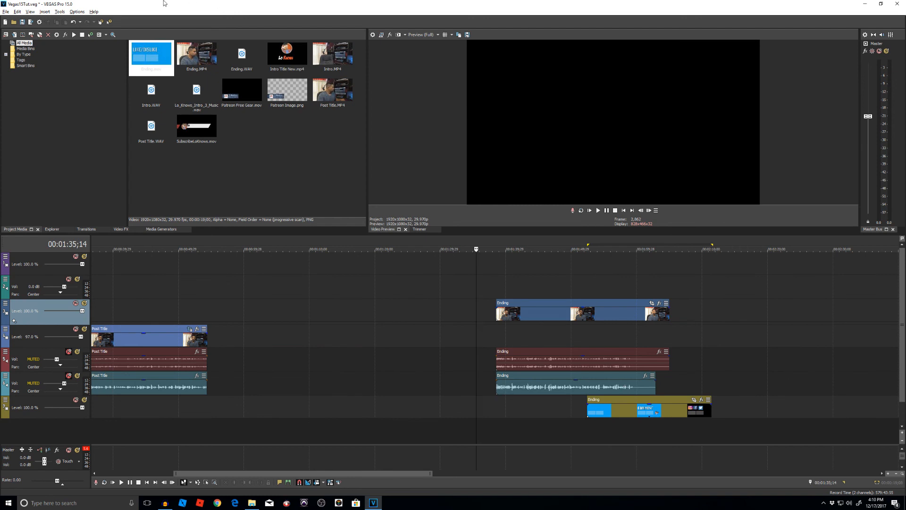
click(17, 12)
click(34, 19)
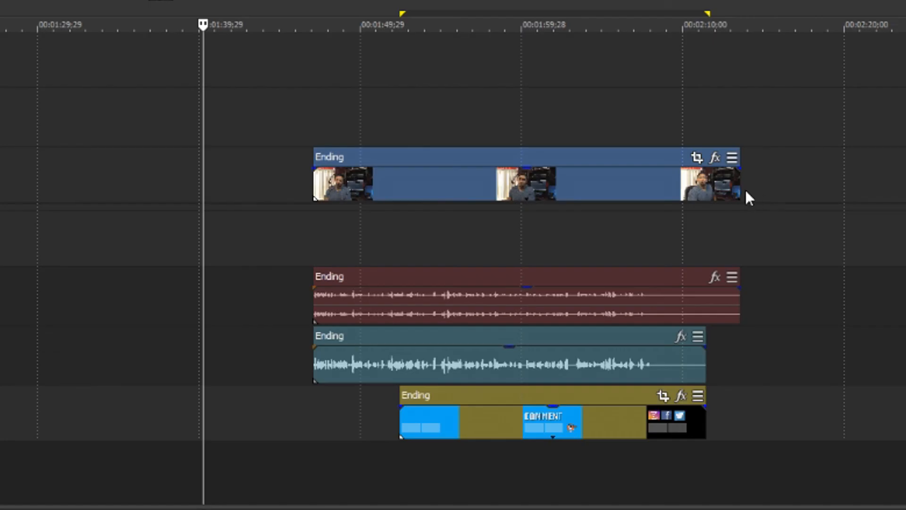
Step: Trim the tail of the grouped Ending events and shift them so they end together with the end screen clip
drag(725, 313, 698, 312)
drag(673, 178, 652, 176)
drag(512, 167, 567, 168)
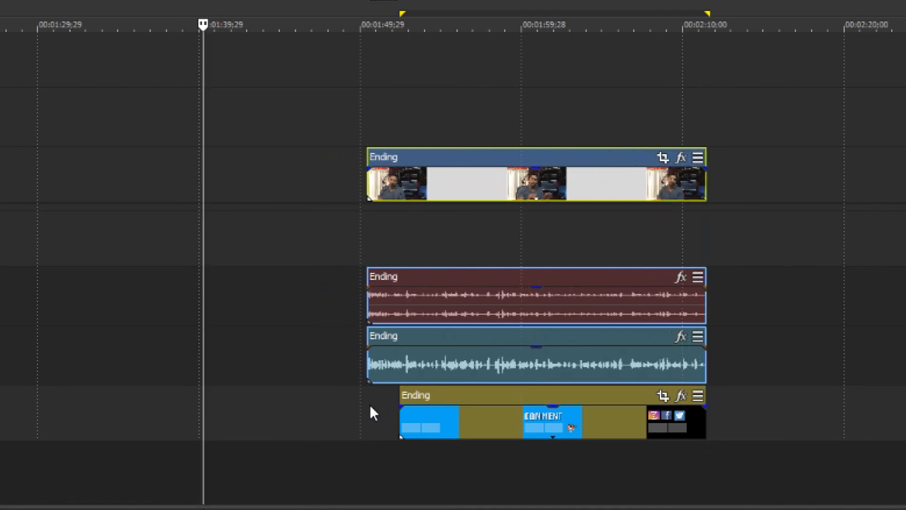
Step: Unmute audio track 6 and play the Ending section from 00:01:50;11
click(370, 404)
scroll(401, 476, up, 5)
key(space)
key(space)
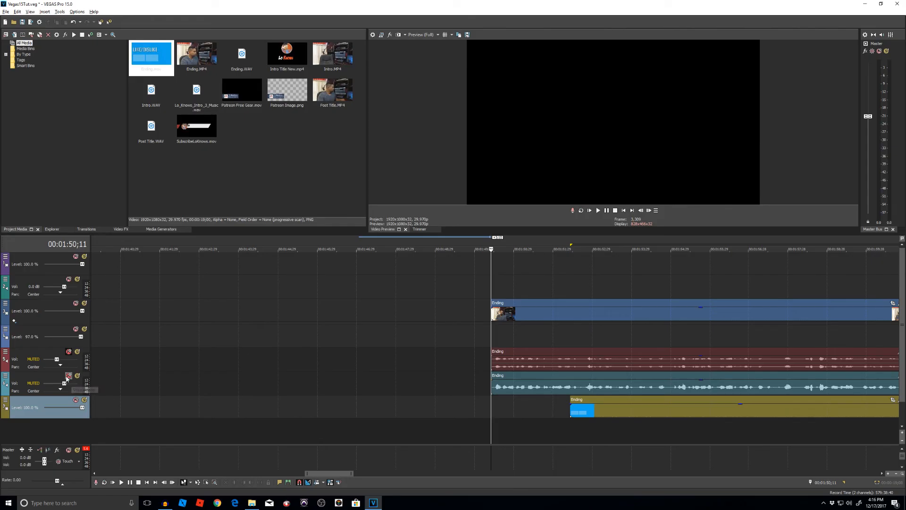
click(69, 376)
scroll(480, 456, down, 6)
key(space)
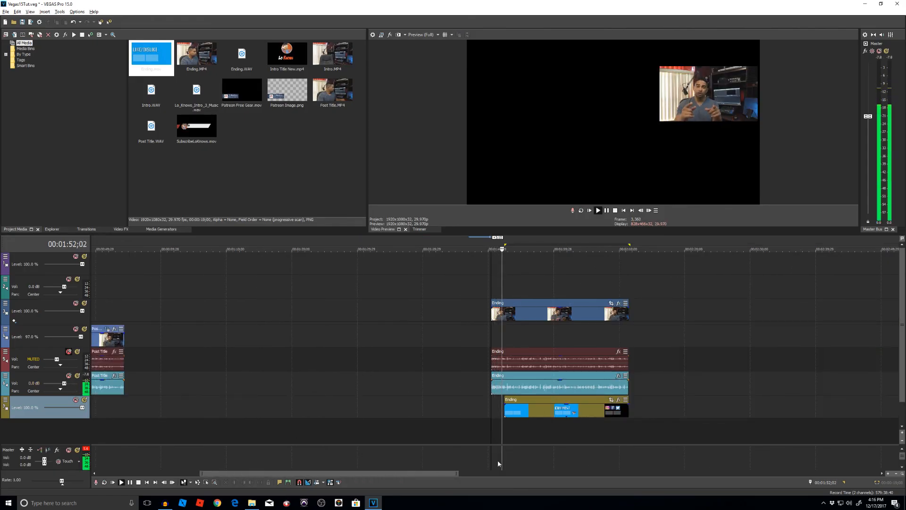
key(space)
Step: Split the Ending events where the end screen begins and move the short first video piece down to track 4
scroll(497, 385, up, 3)
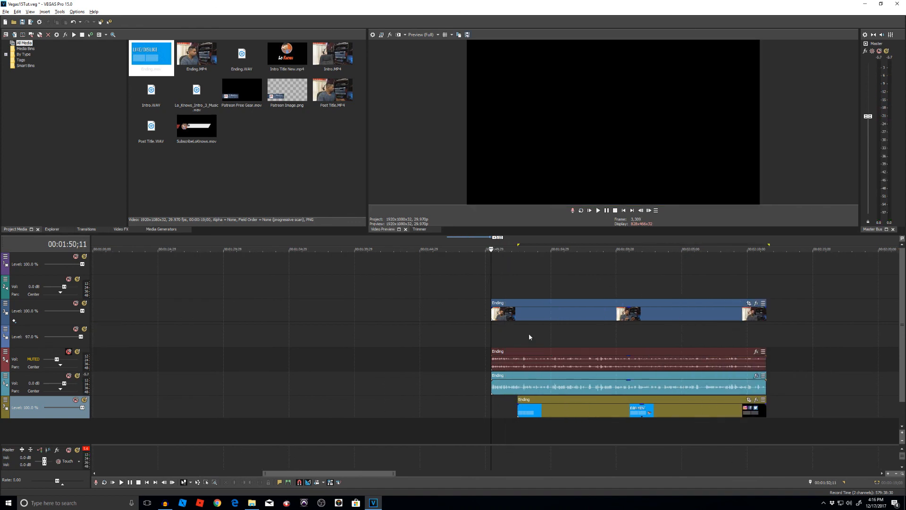
click(517, 338)
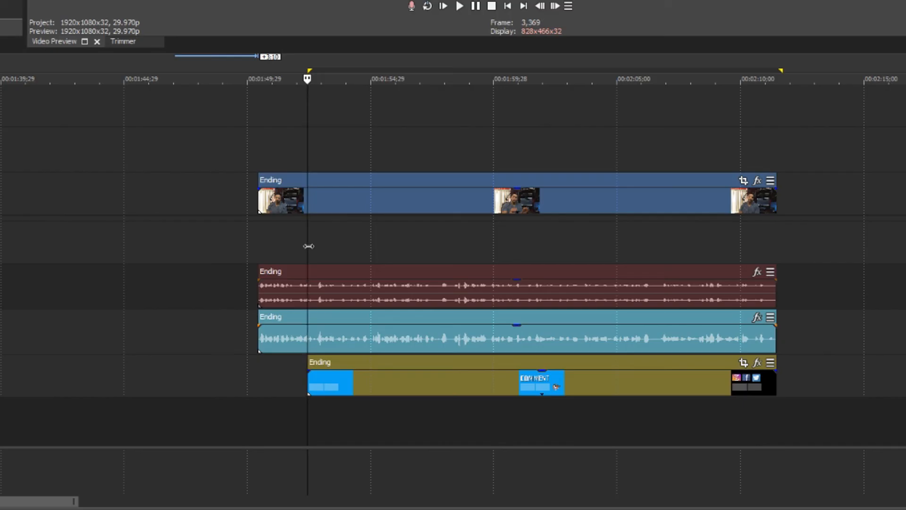
key(s)
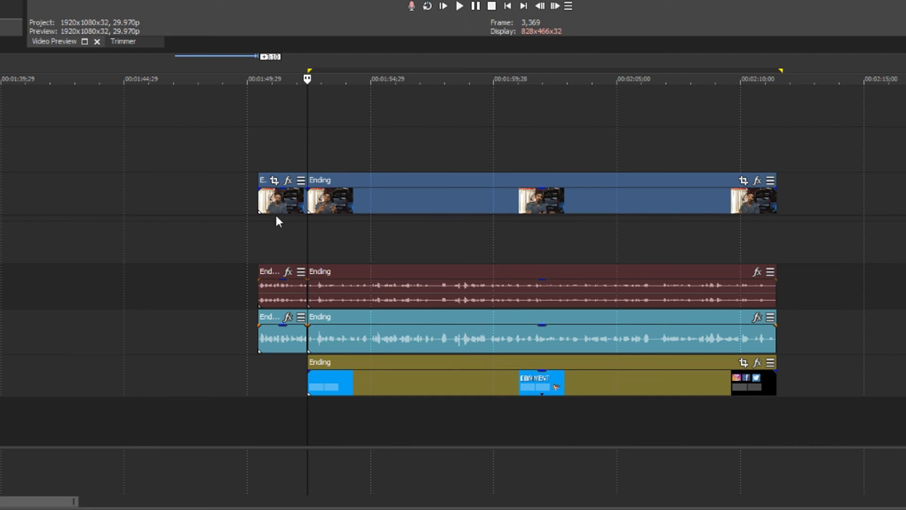
drag(276, 207, 276, 230)
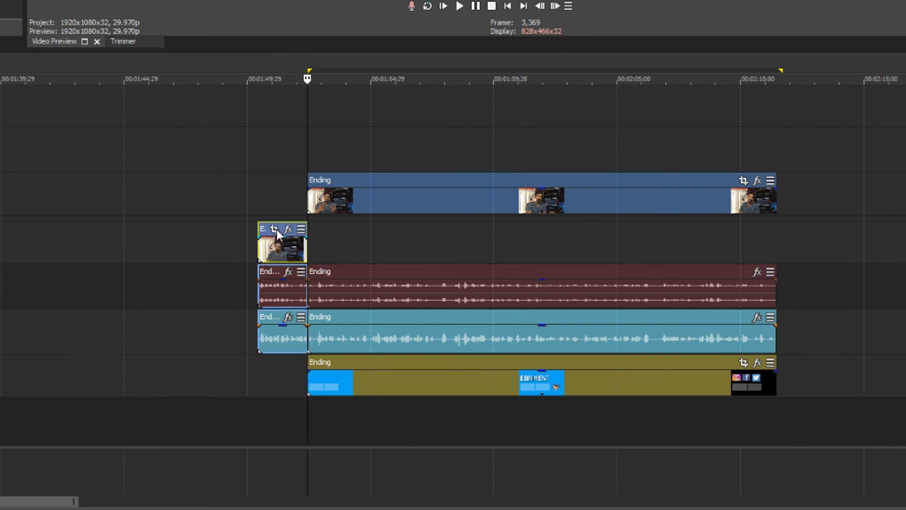
Step: Play from 00:01:49;27 across the change from the full-frame Ending video to the end screen composite
click(261, 248)
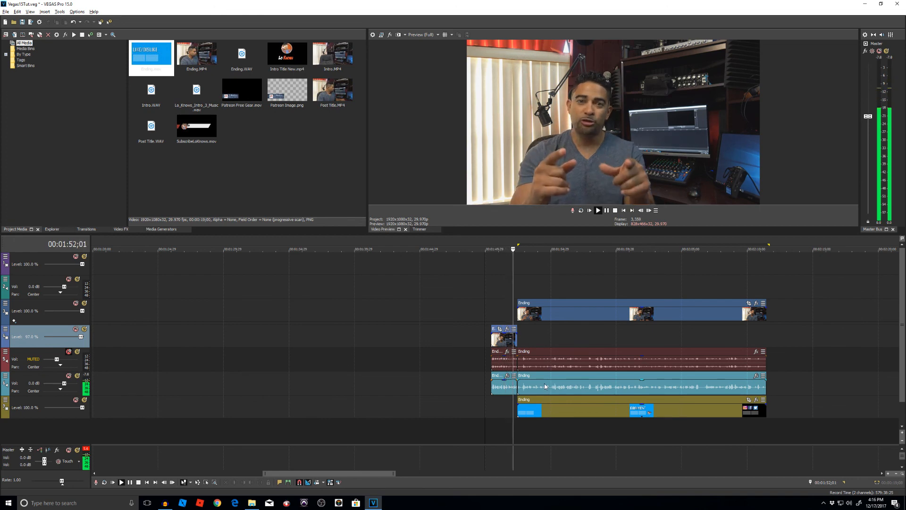
scroll(536, 378, up, 3)
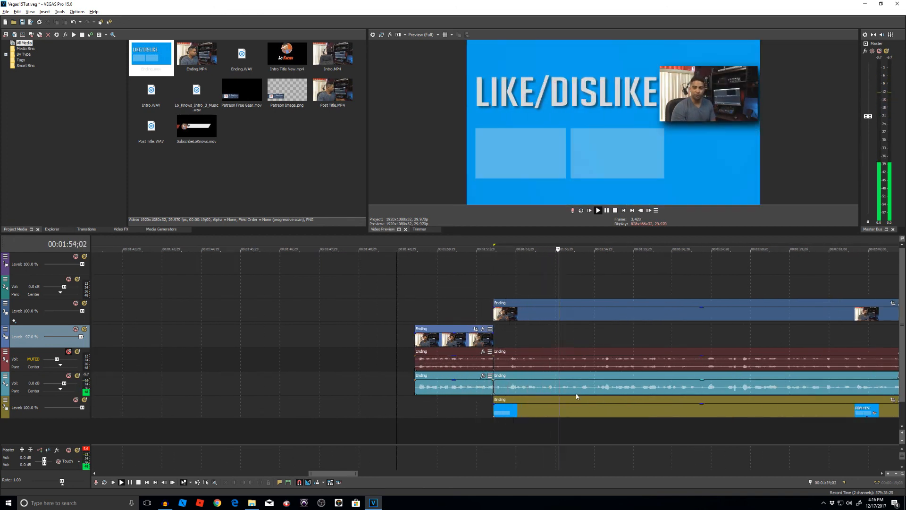
key(space)
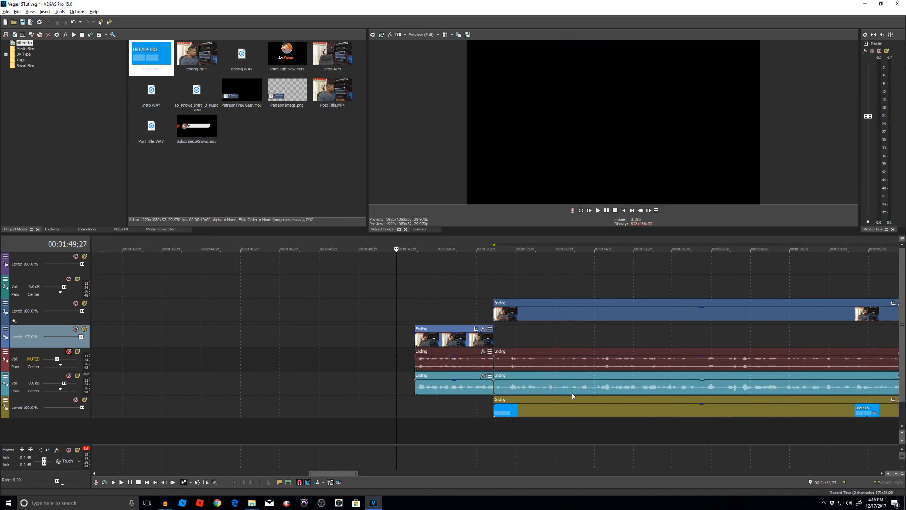
Step: Apply the Remove Pan/Crop preset to the Ending video events on tracks 4 and 3, and play across their cut
click(476, 330)
click(712, 150)
click(280, 190)
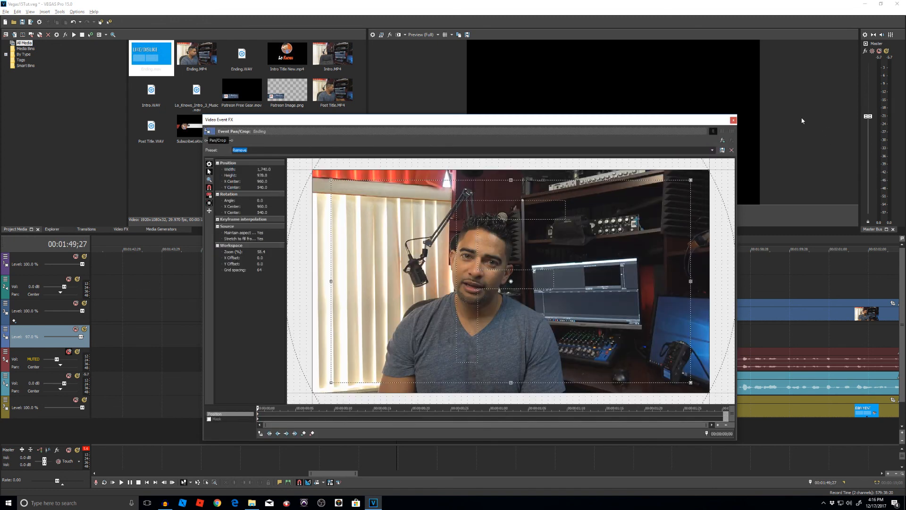
click(734, 121)
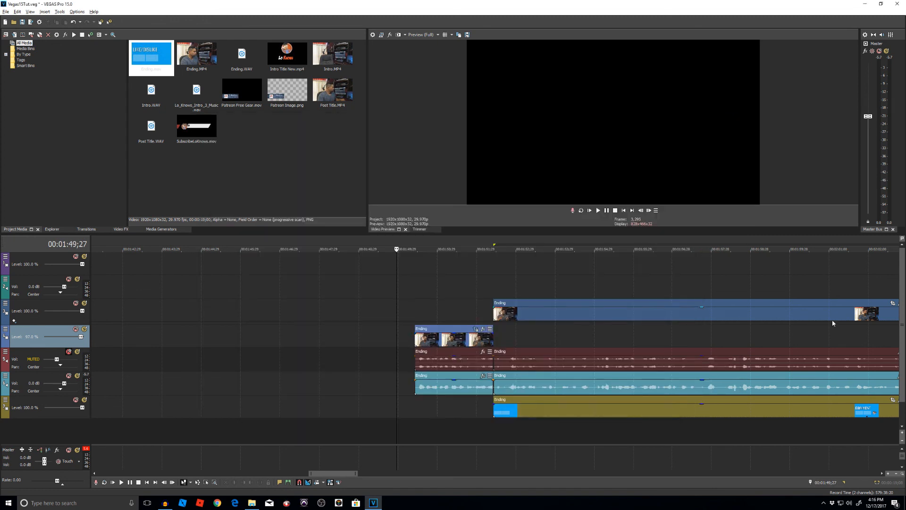
click(893, 305)
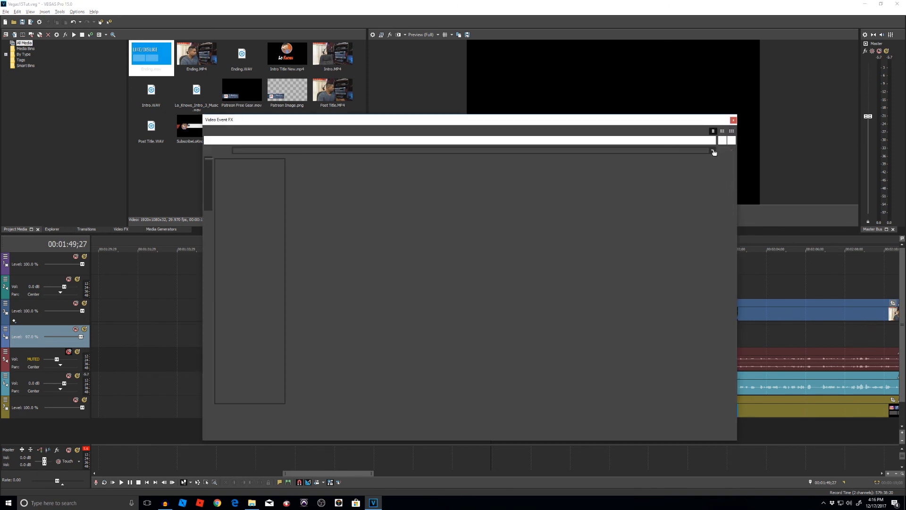
click(713, 150)
click(708, 187)
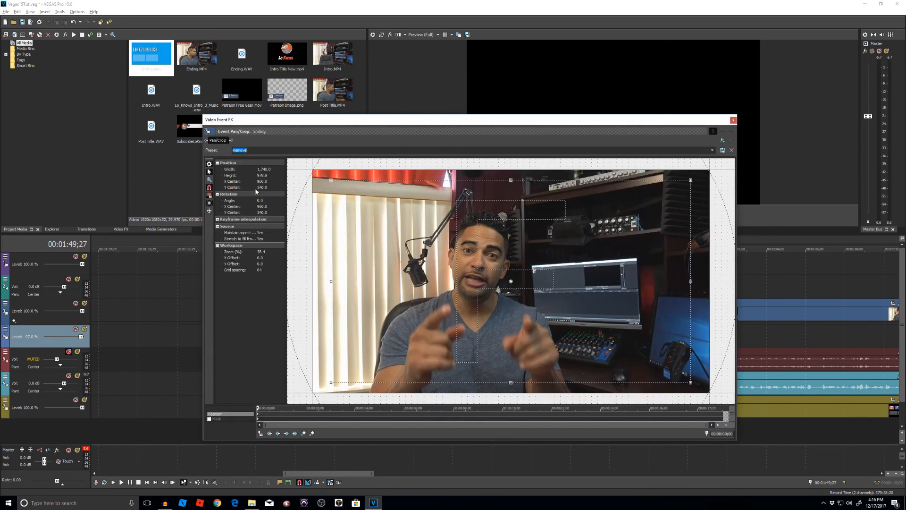
click(734, 121)
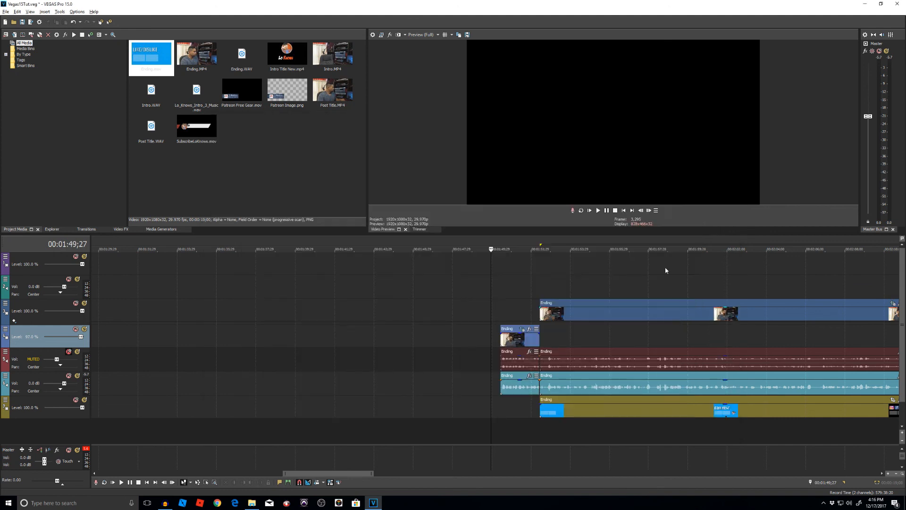
key(space)
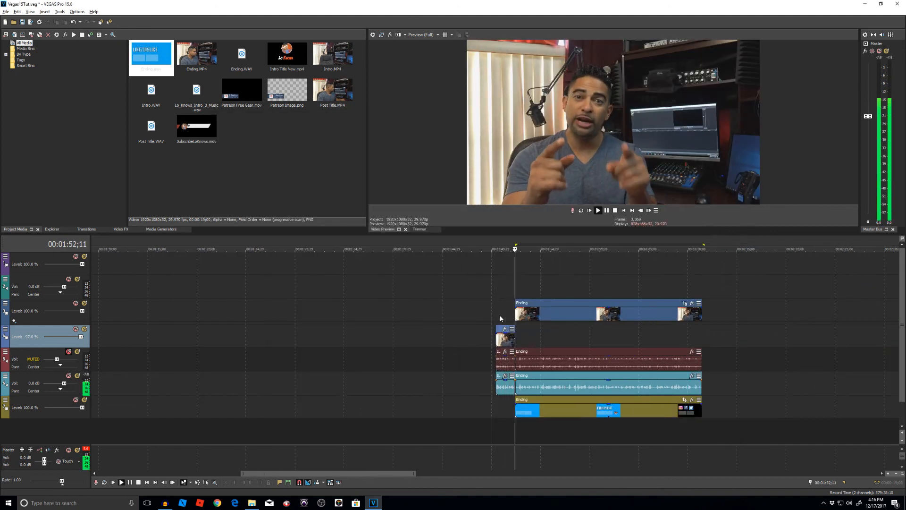
key(space)
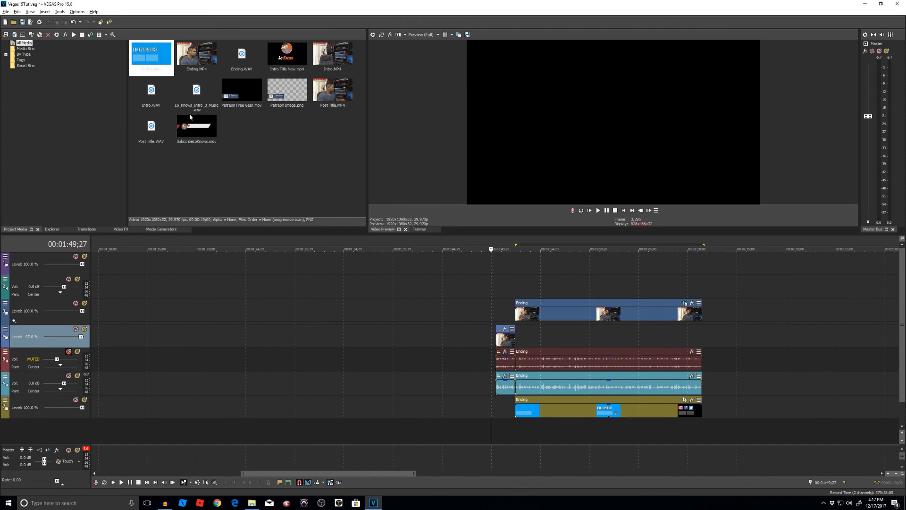
Step: Add Lo_Knows_Intro_3_Music on a new track below the end screen, trim its end to match the end screen, and preview it
drag(196, 93, 476, 429)
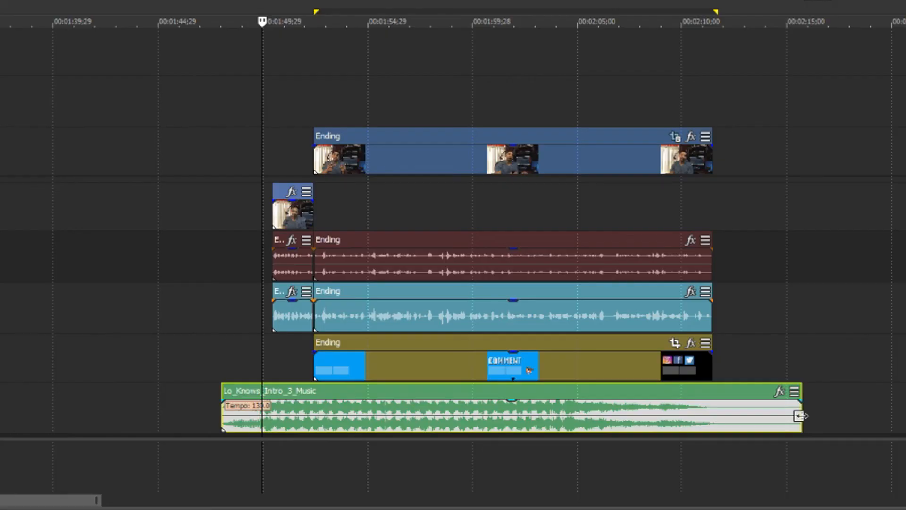
drag(743, 438, 712, 419)
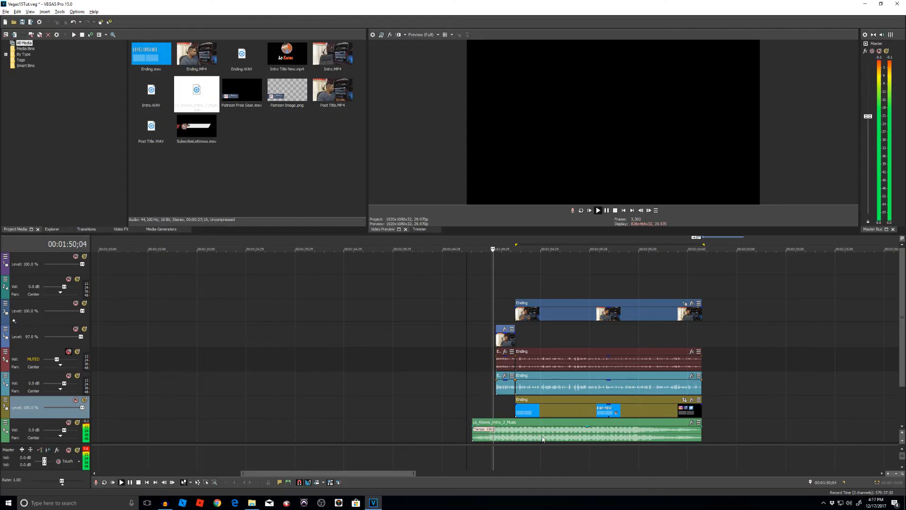
key(space)
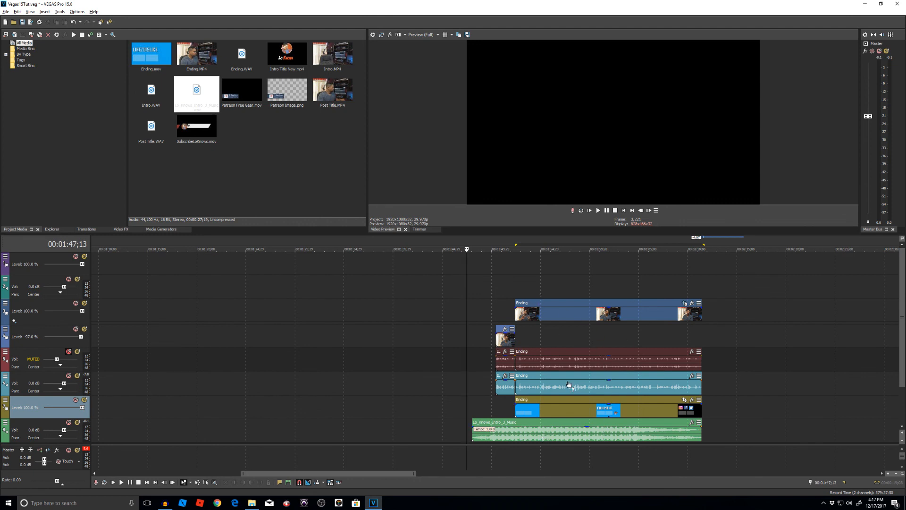
Step: Lower the gain of the Lo_Knows_Intro_3_Music event and reduce the volume of track 8
drag(588, 429, 587, 433)
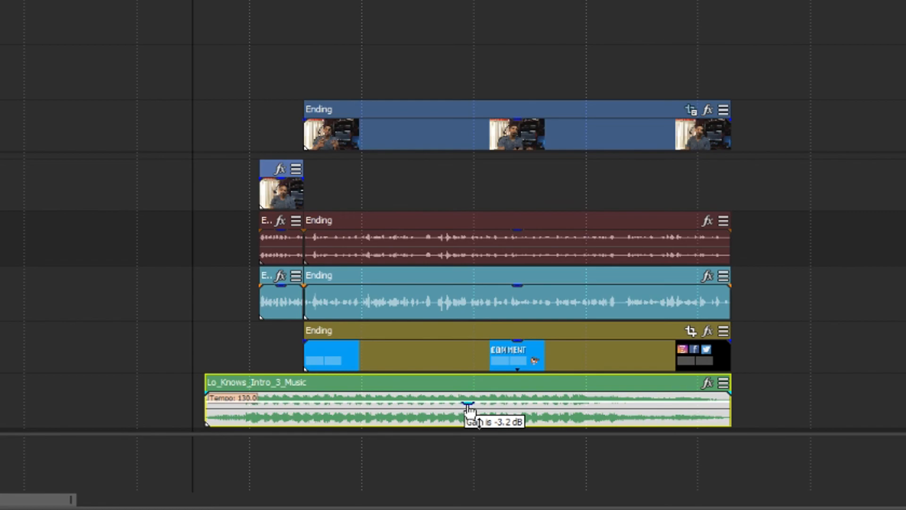
drag(468, 406, 466, 416)
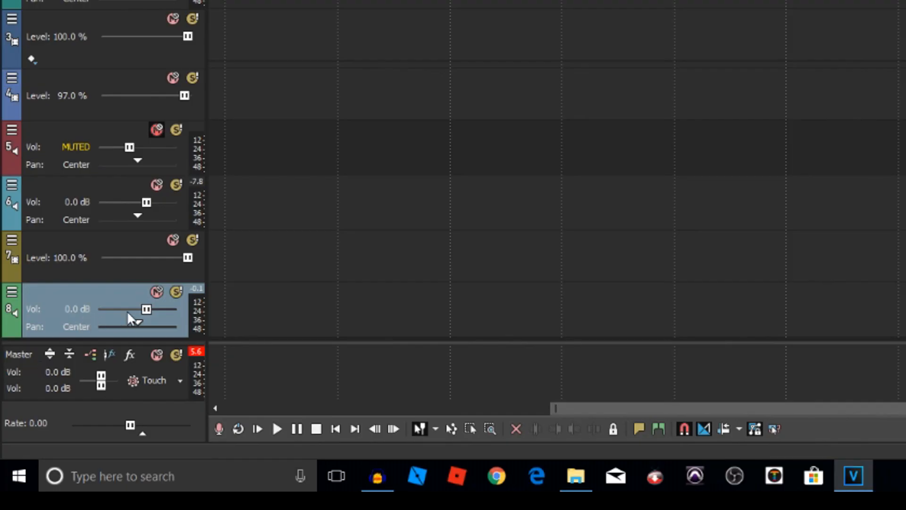
mouse_move(147, 309)
mouse_down()
mouse_move(108, 308)
mouse_move(137, 306)
mouse_up()
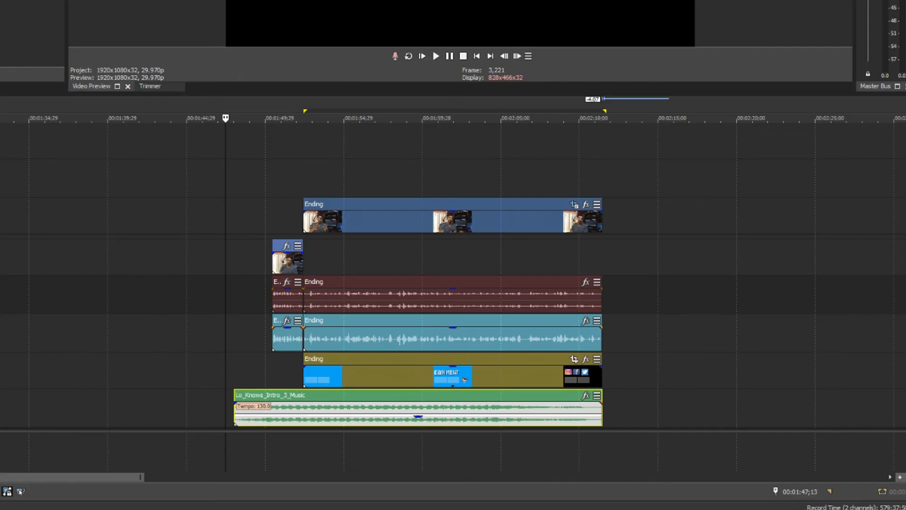
Step: Add a fade-in and a fade-out of about three seconds each to the Lo_Knows_Intro_3_Music event and lower its gain
drag(418, 417, 418, 420)
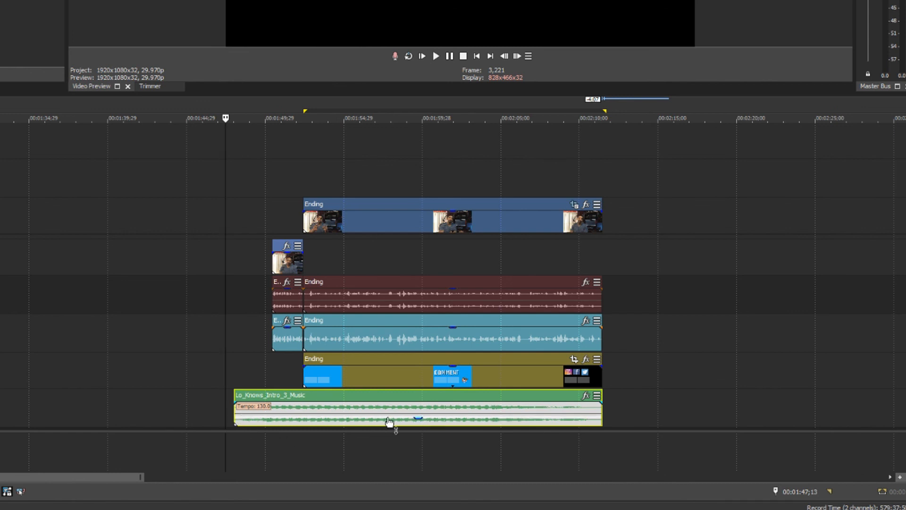
drag(419, 419, 418, 373)
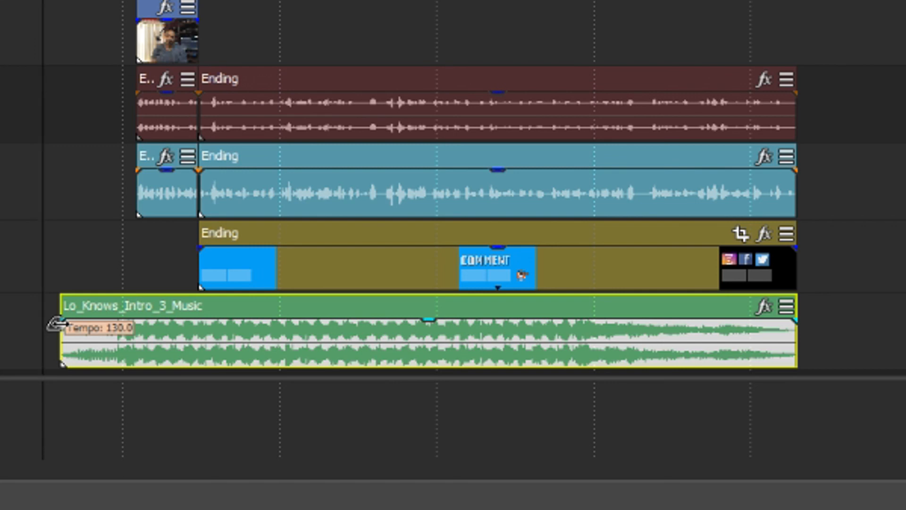
drag(57, 324, 157, 332)
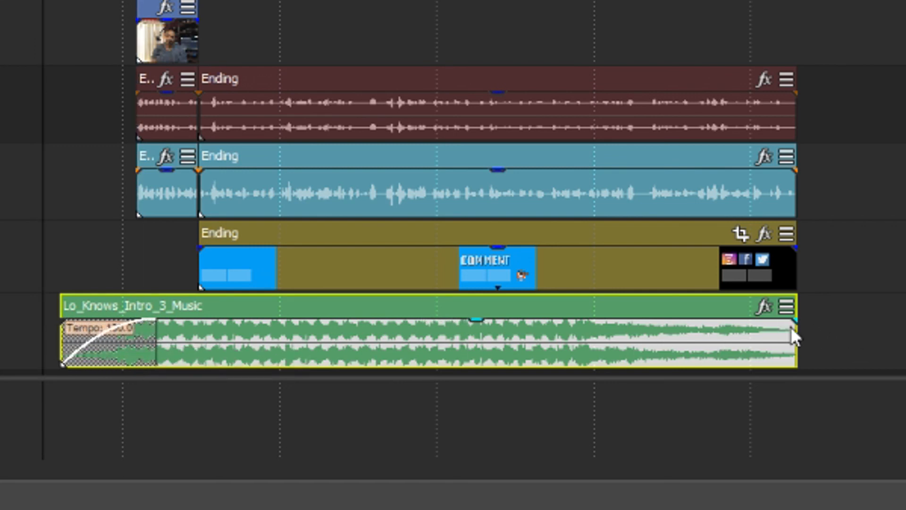
drag(796, 333, 700, 336)
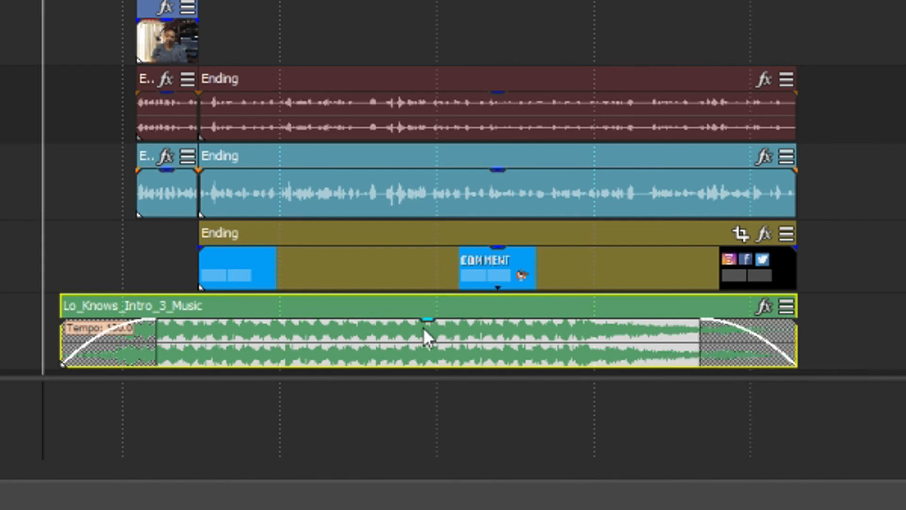
drag(429, 320, 426, 365)
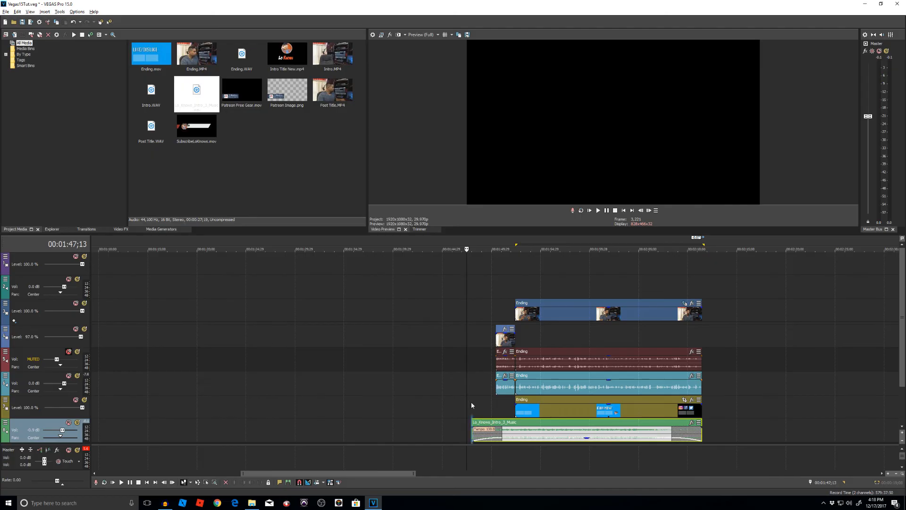
Step: Preview the faded music under the Ending footage and move the Lo_Knows_Intro_3_Music event so it starts with the end screen
click(55, 236)
key(space)
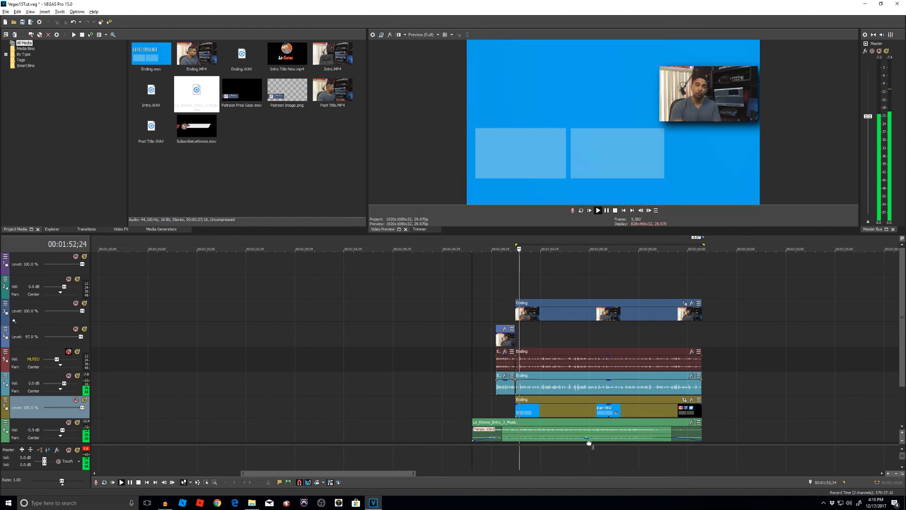
click(588, 440)
mouse_move(588, 439)
mouse_down()
mouse_move(571, 427)
mouse_move(593, 429)
mouse_up()
key(space)
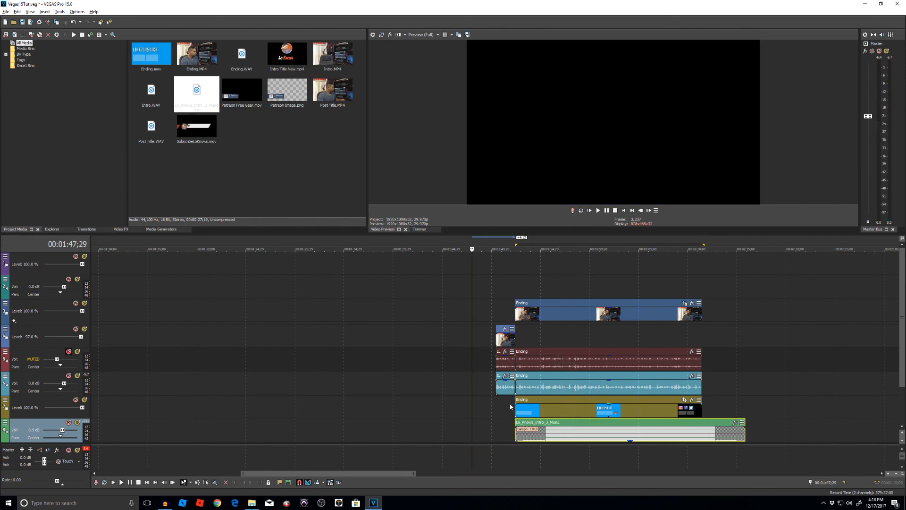
Step: Play from 00:01:51;10 into the end screen and trim the music event's end to match the end screen's end
click(505, 411)
key(space)
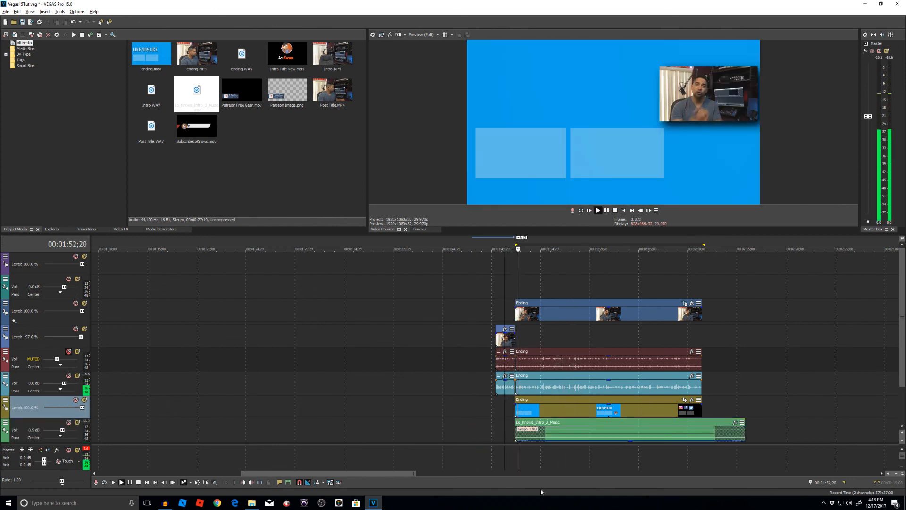
key(space)
drag(745, 431, 702, 430)
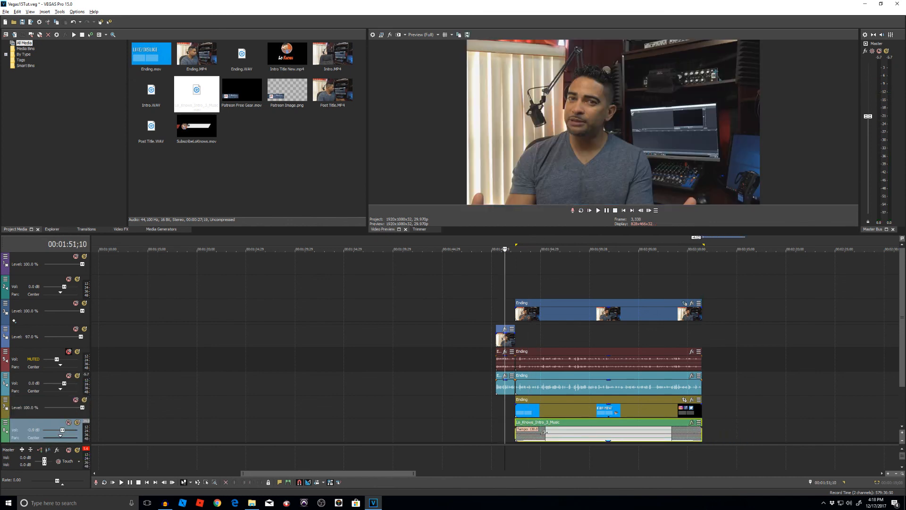
Step: Play from just before the end screen begins to check the music against the Ending audio
click(513, 406)
key(space)
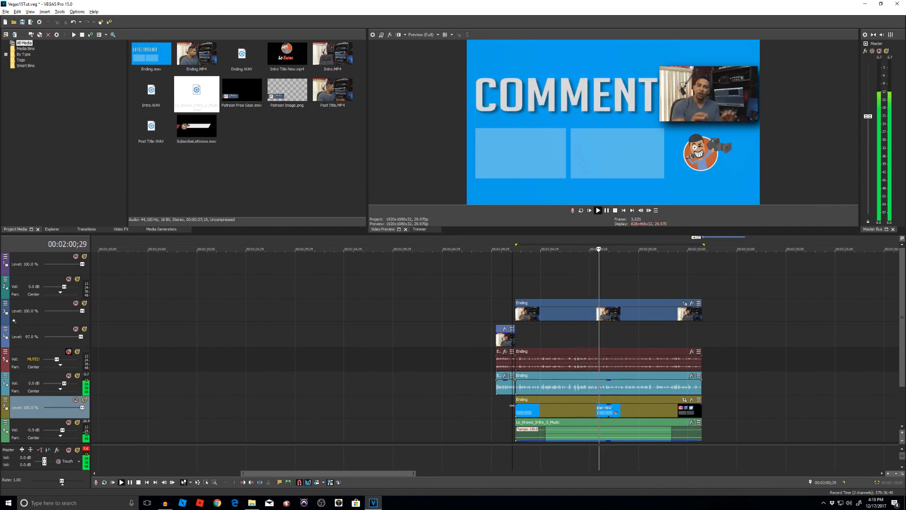
key(space)
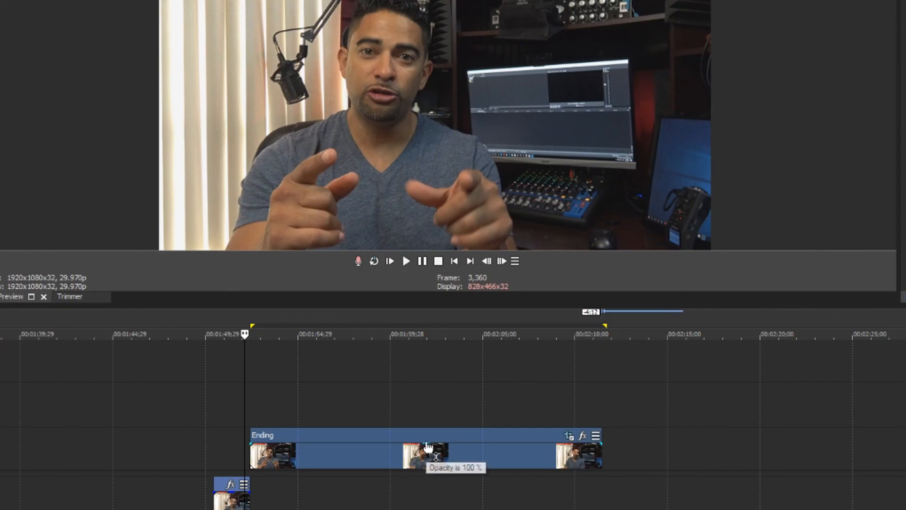
Step: Try lowering the opacity of the Ending event on track 3 and return it to 100%
drag(609, 309, 609, 320)
drag(426, 466, 425, 449)
click(424, 456)
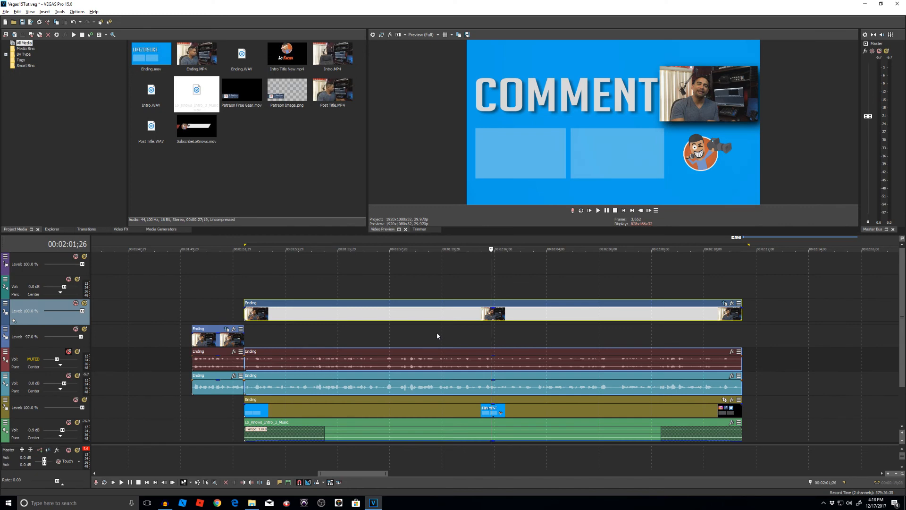
Step: Place SubscribeLoKnows.mov on track 1 above the Post Title footage at about 00:00:25 and preview its frames
scroll(437, 332, down, 3)
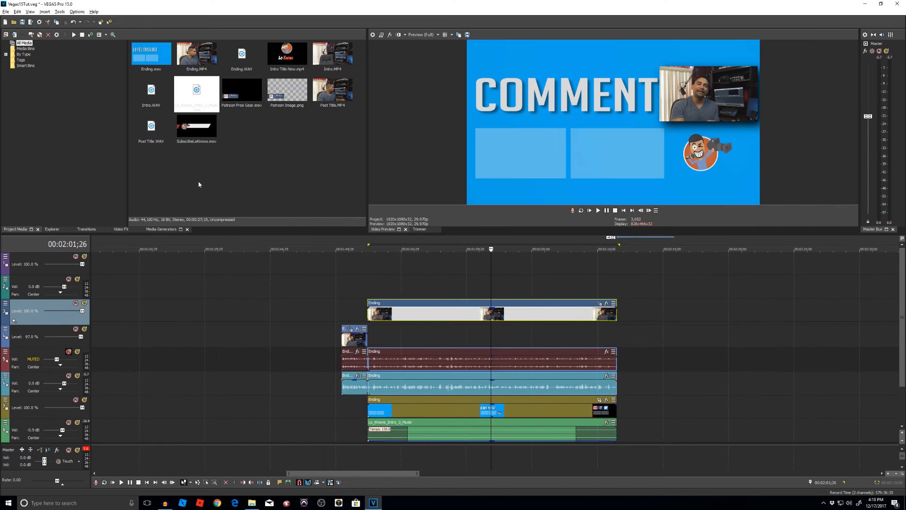
drag(321, 473, 120, 474)
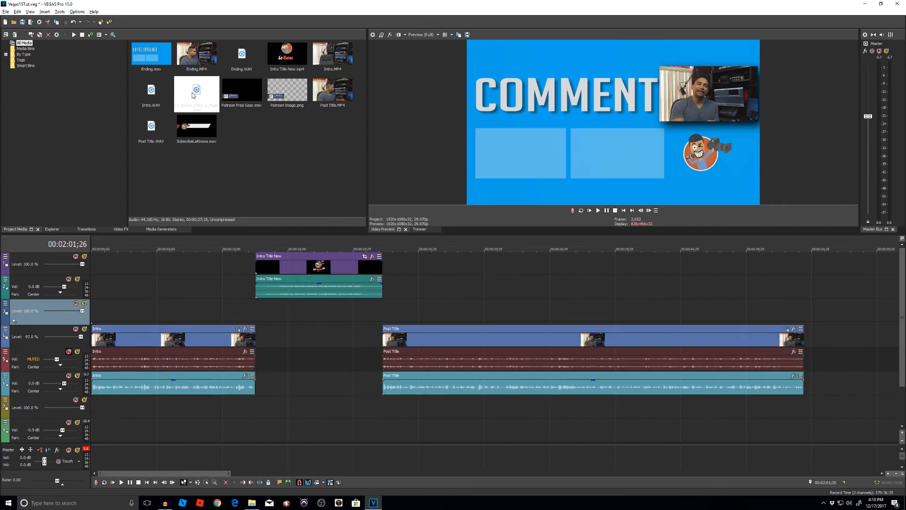
click(186, 135)
drag(258, 141, 404, 259)
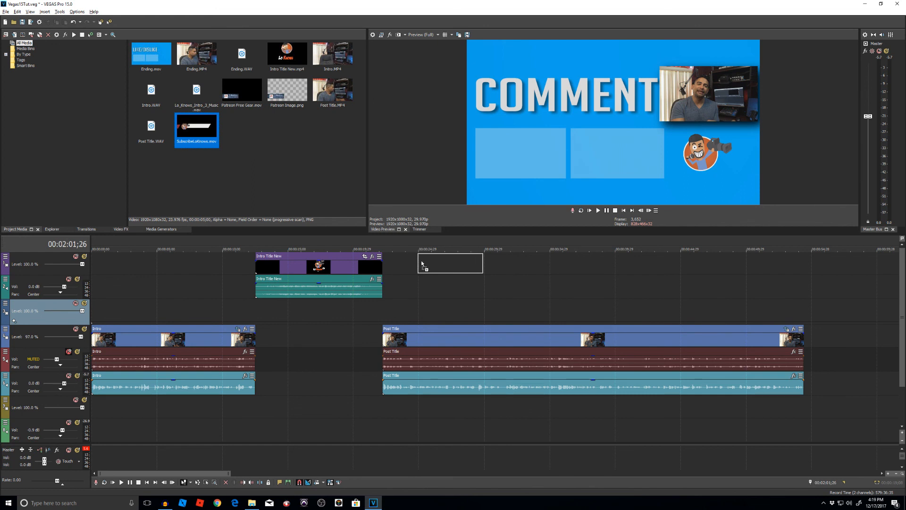
drag(421, 263, 422, 263)
click(437, 272)
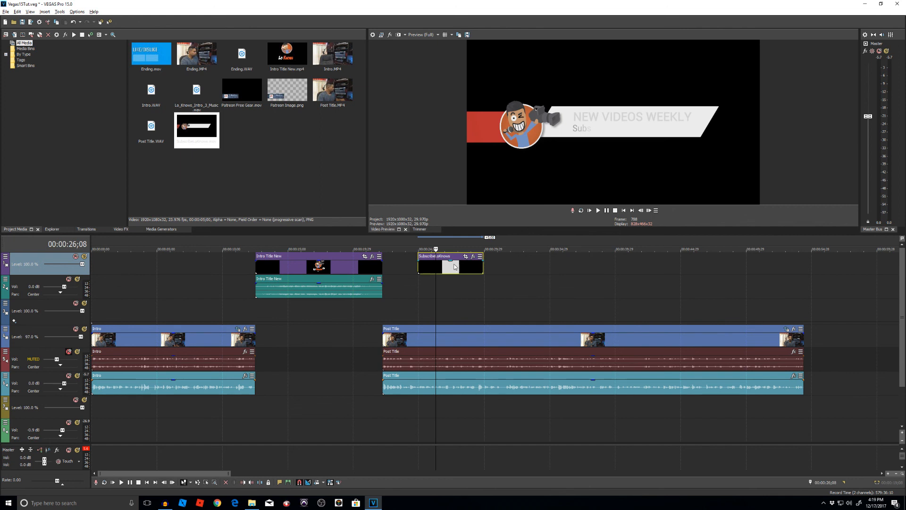
click(455, 267)
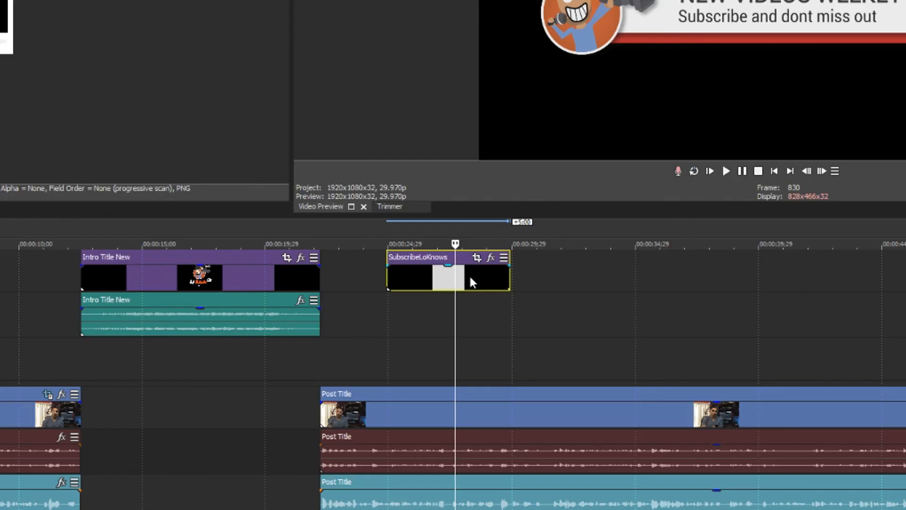
Step: Set the alpha channel of the SubscribeLoKnows media to Straight (unmatted) in the event's properties
right_click(462, 267)
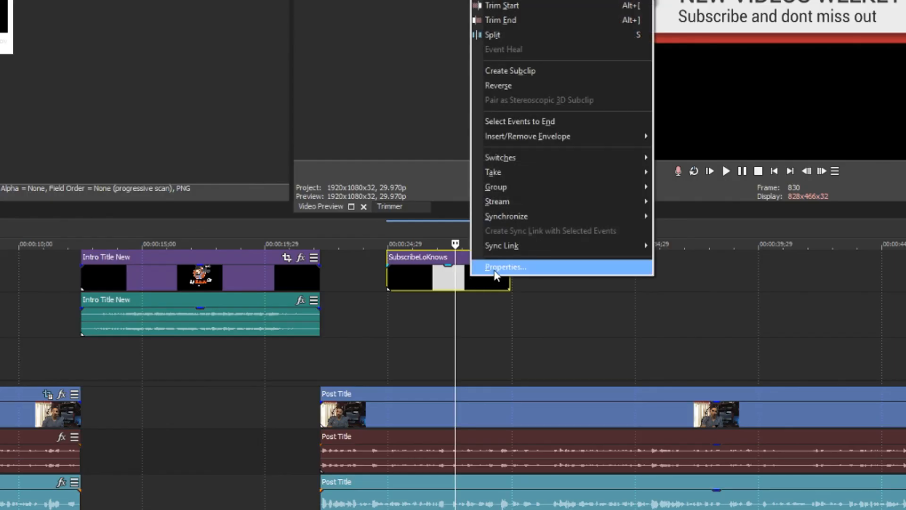
right_click(438, 286)
click(471, 273)
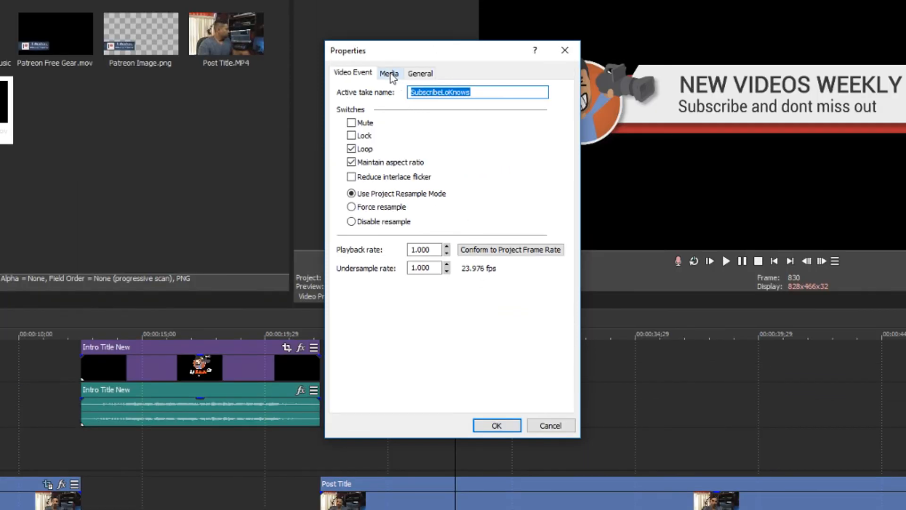
click(389, 75)
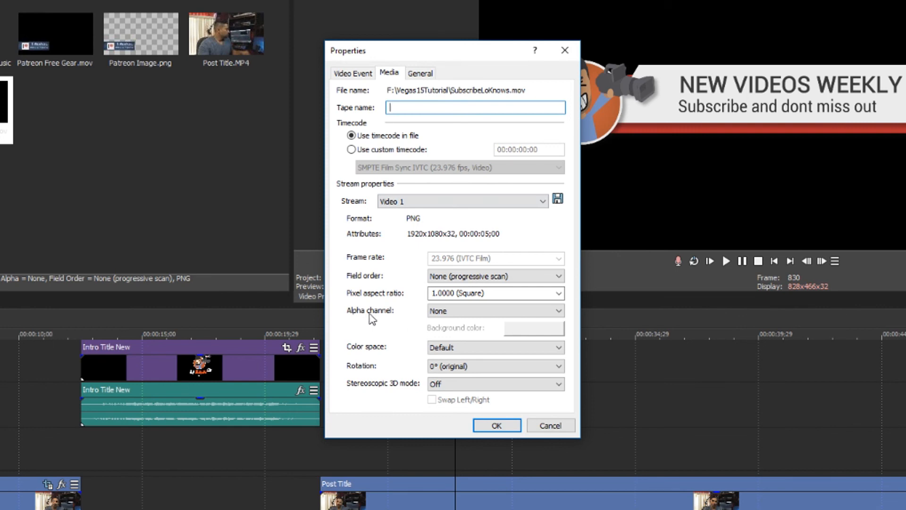
click(471, 312)
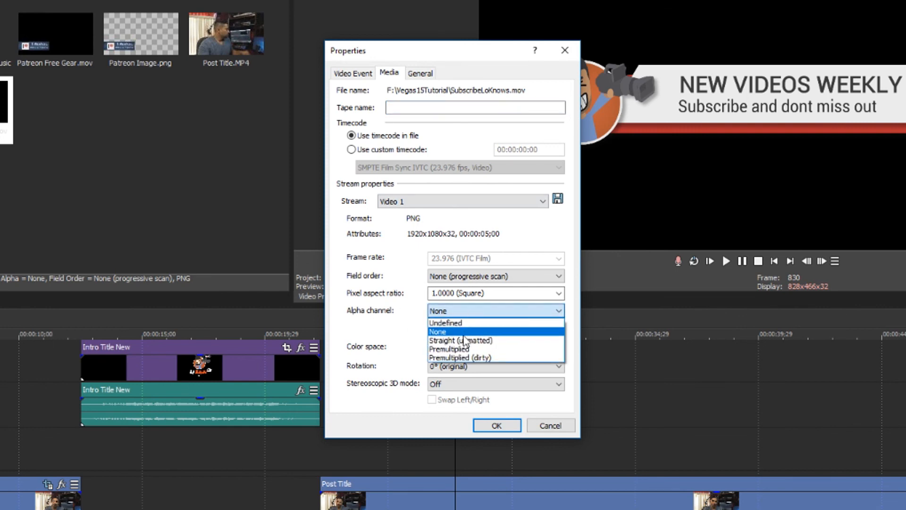
click(460, 340)
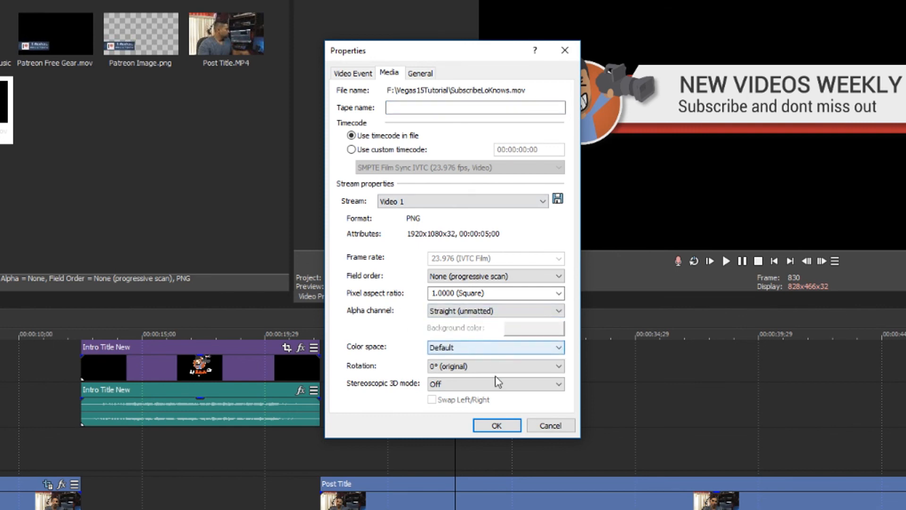
click(496, 425)
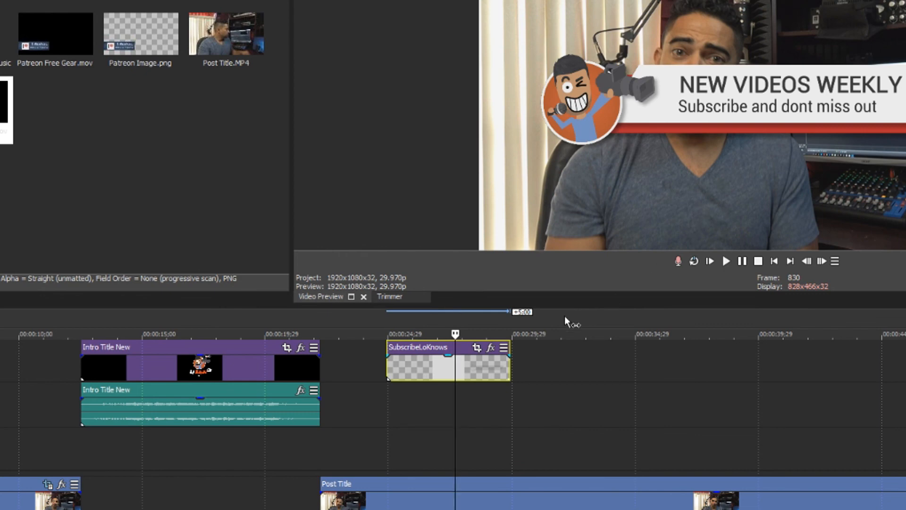
Step: Try a manual Event Pan/Crop on SubscribeLoKnows: enlarge the frame to 2,640 × 1,485 and centre it at about 1,470, 33.8
scroll(519, 388, down, 2)
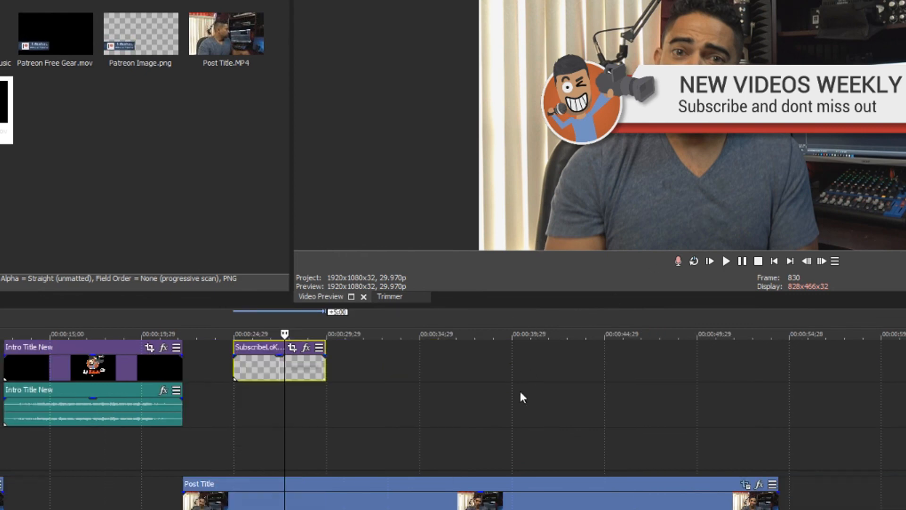
click(293, 349)
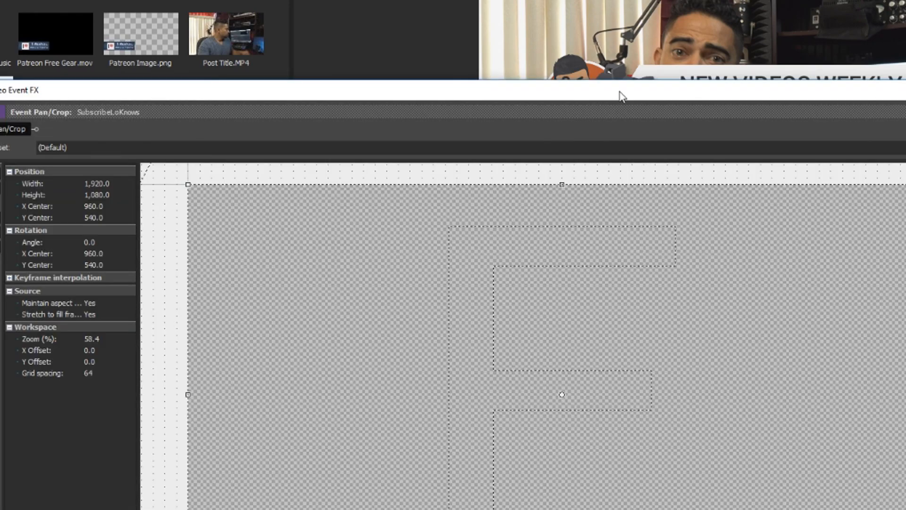
drag(620, 92, 609, 263)
scroll(470, 413, down, 8)
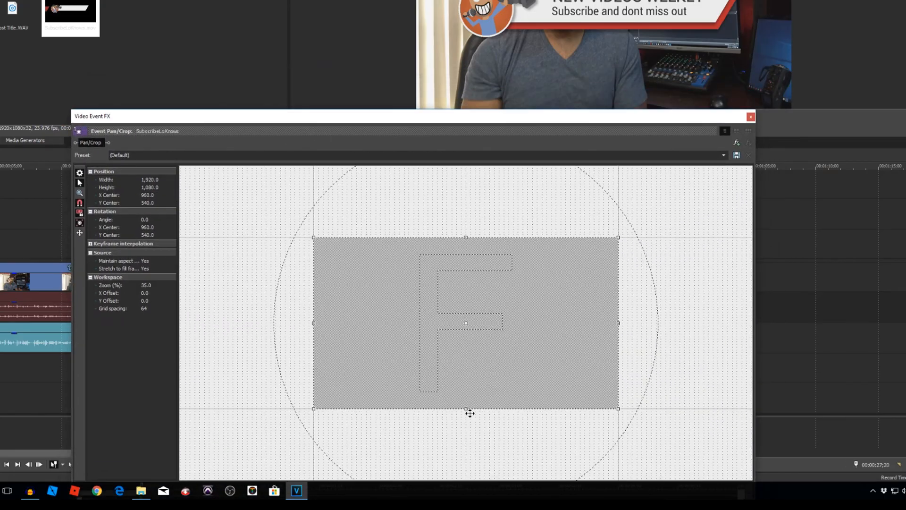
scroll(470, 413, down, 1)
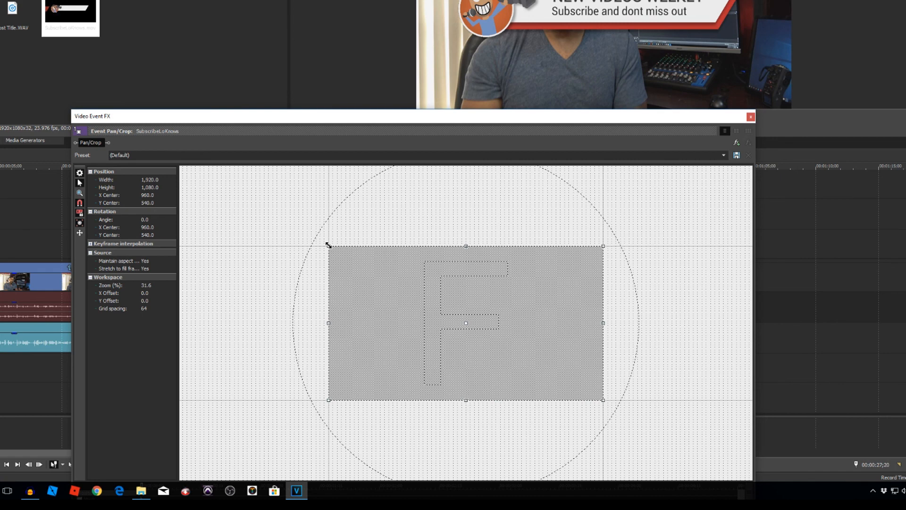
drag(322, 239, 279, 172)
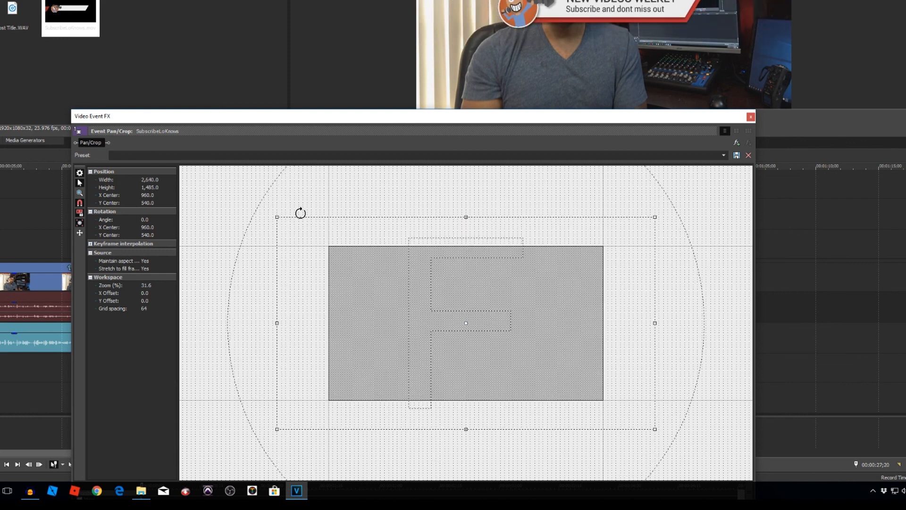
drag(402, 327, 476, 254)
drag(523, 117, 524, 145)
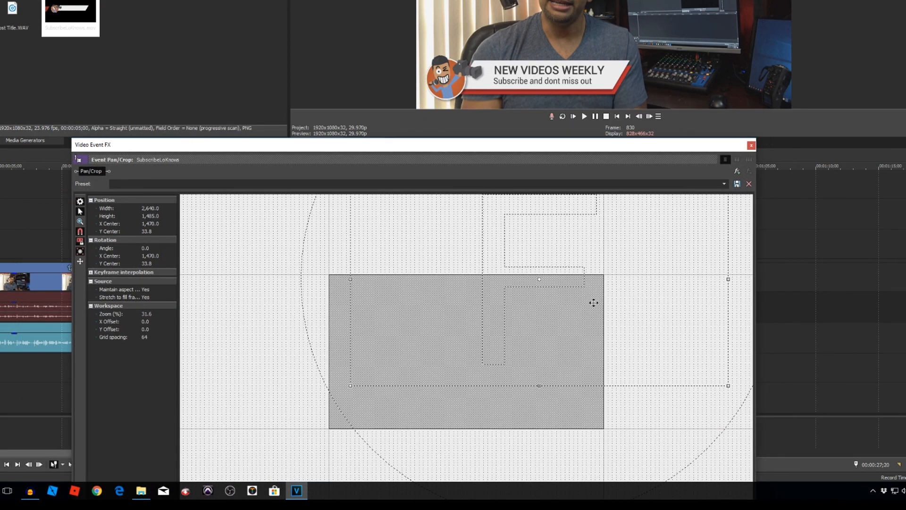
Step: Restore the SubscribeLoKnows crop frame, apply the YouTube Pan/Crop preset to it, and close the Video Event FX window
right_click(631, 289)
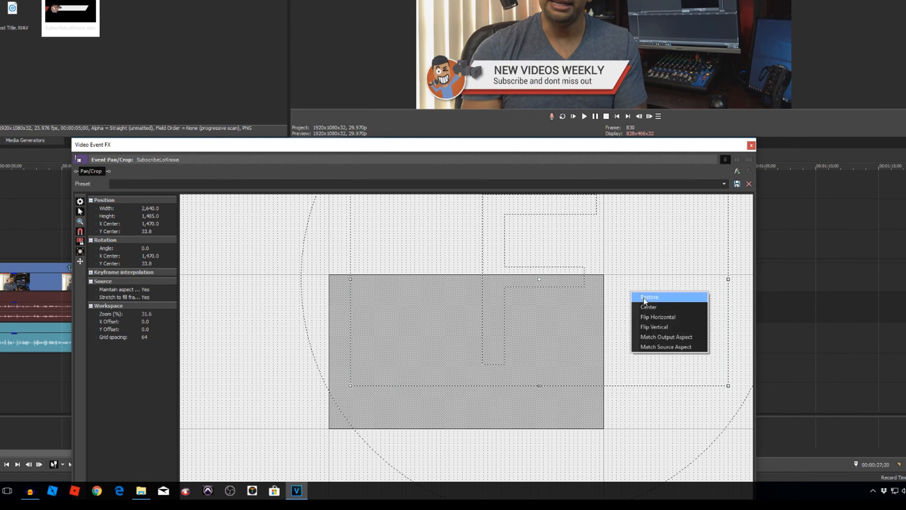
click(645, 297)
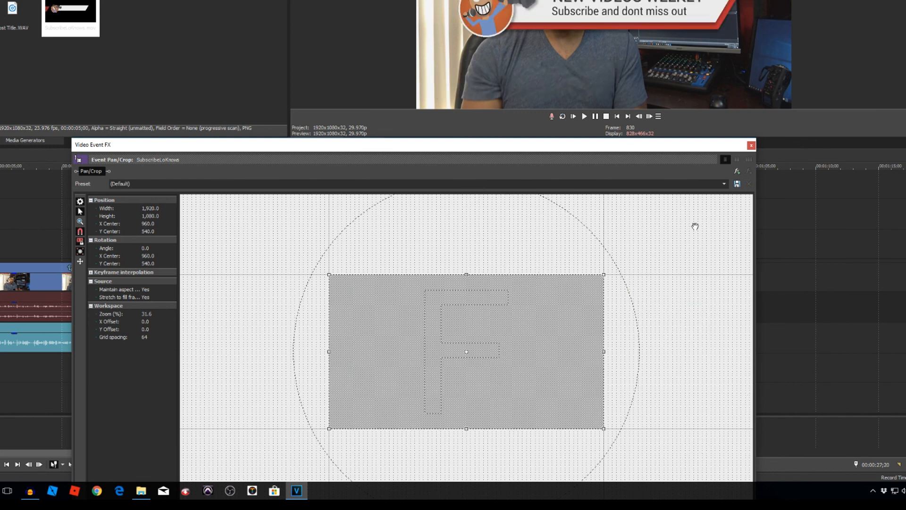
click(724, 184)
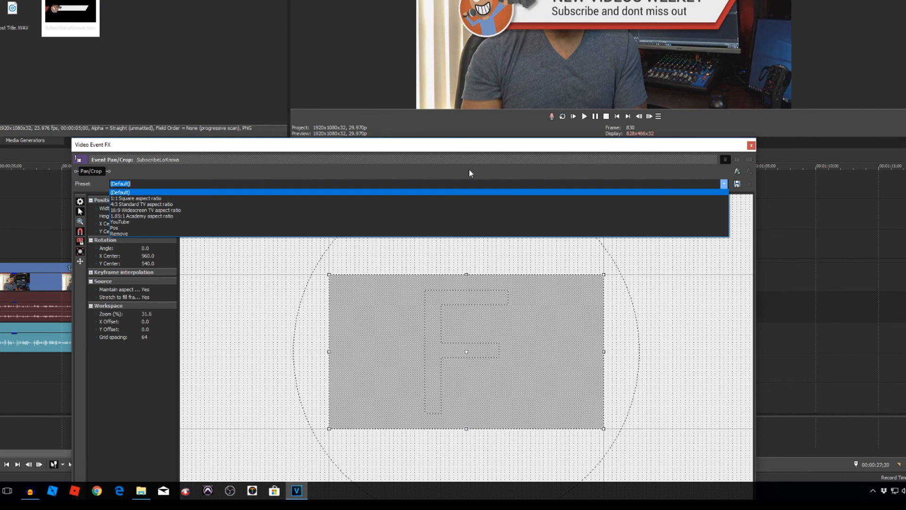
click(119, 222)
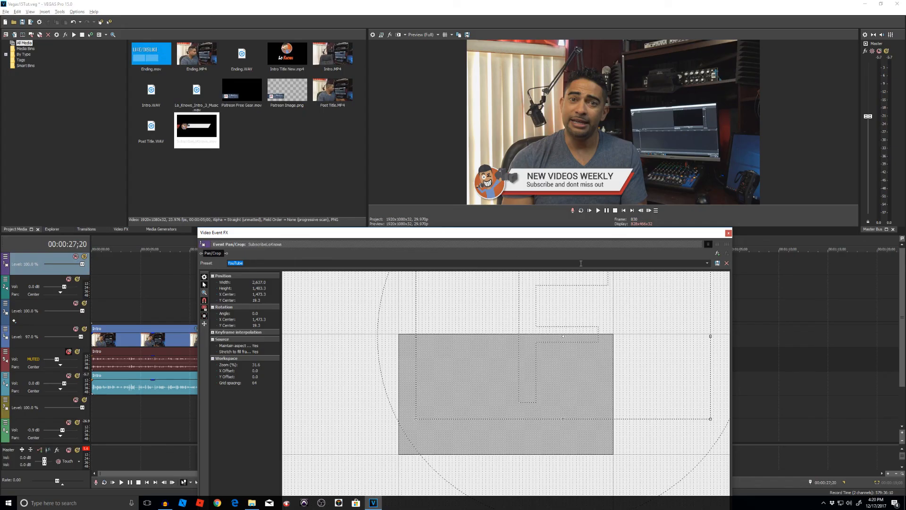
click(728, 233)
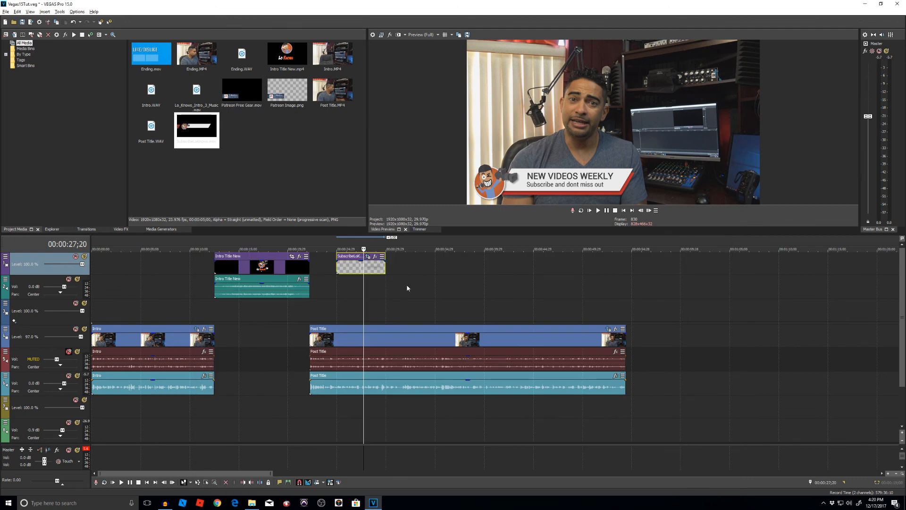
Step: Place Patreon Free Gear.mov on track 1 at about 00:00:32 and set its media alpha channel to Straight (unmatted)
click(241, 98)
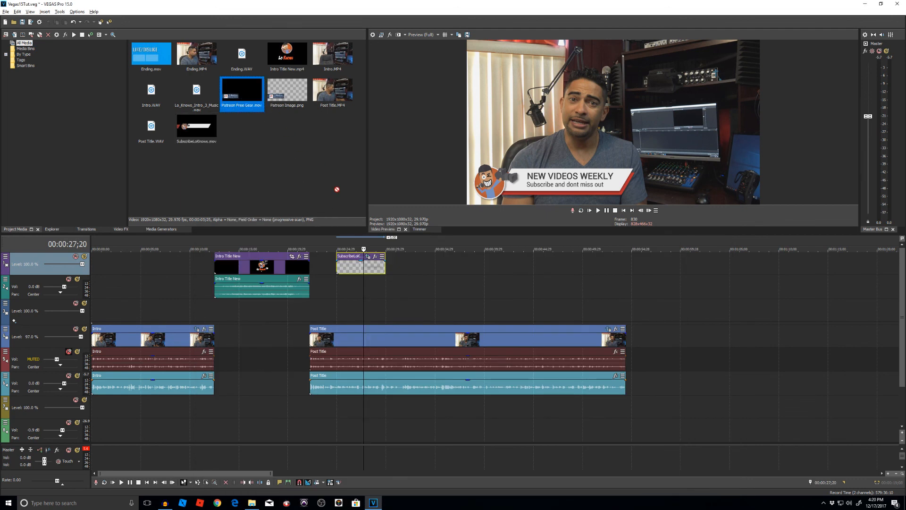
drag(401, 253, 411, 257)
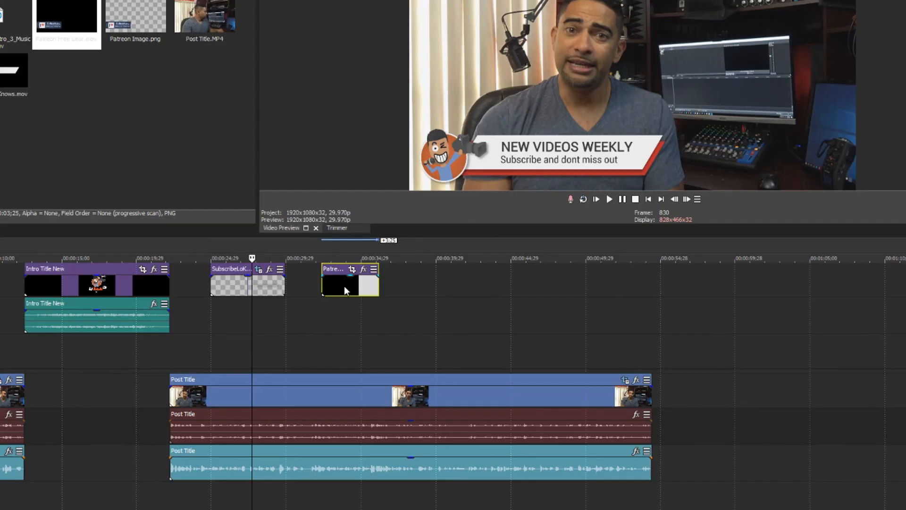
right_click(344, 289)
click(364, 276)
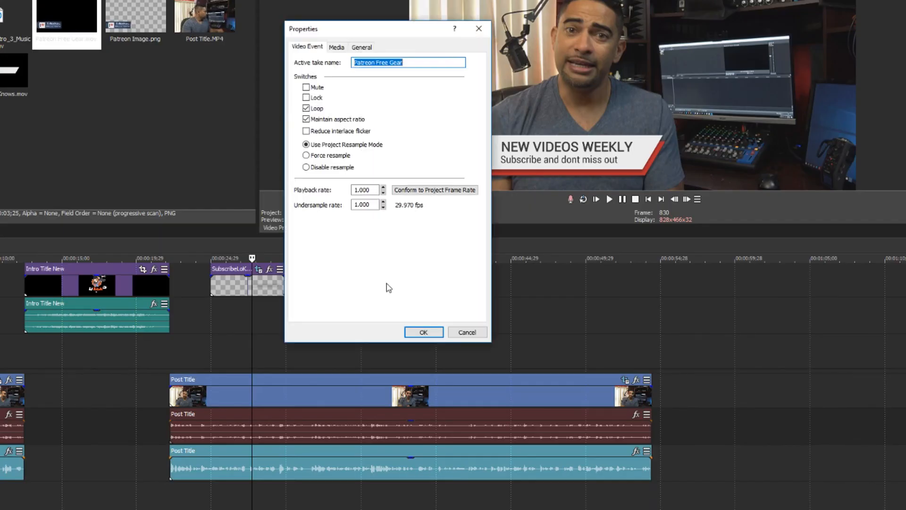
click(335, 48)
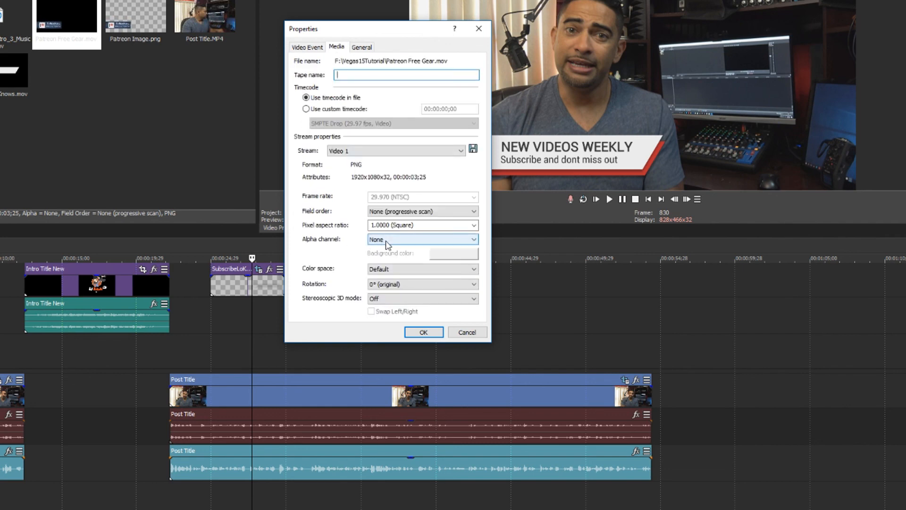
click(386, 239)
click(388, 262)
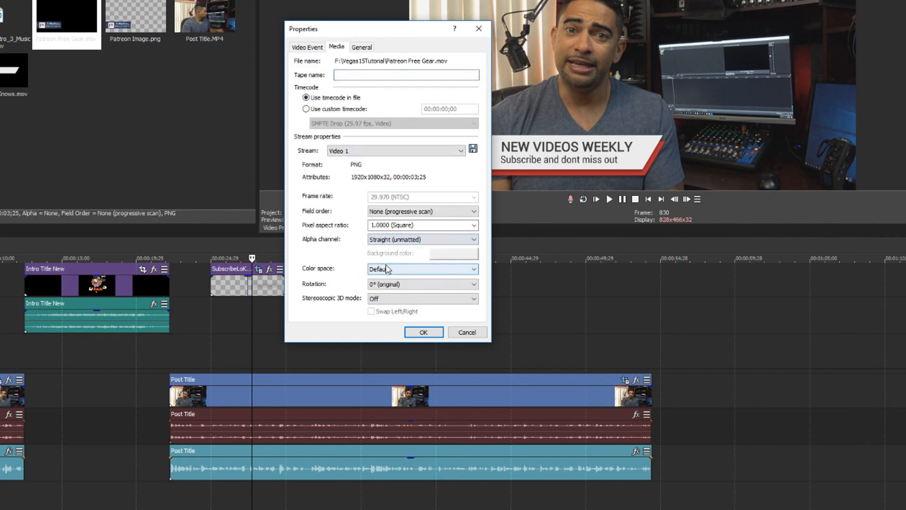
click(424, 332)
Step: Play back the timeline from just before the Patreon Free Gear event to check the overlay
click(300, 316)
key(space)
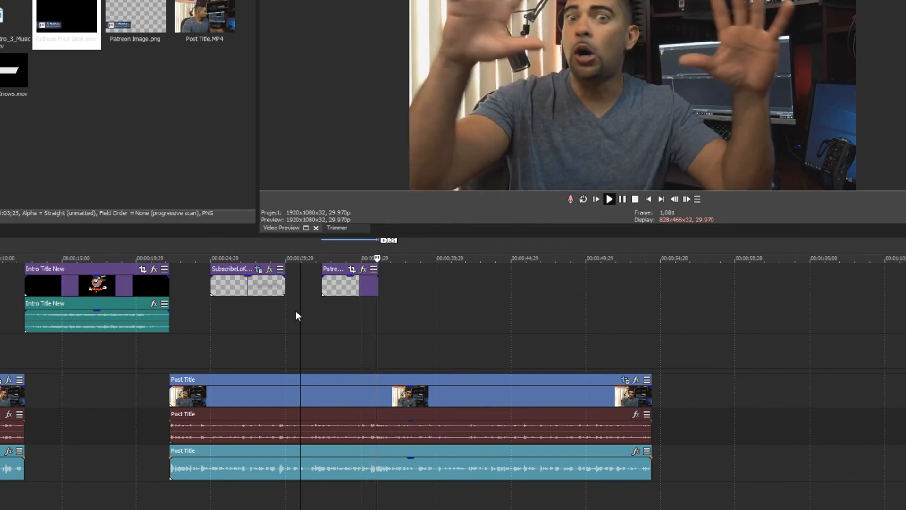
key(space)
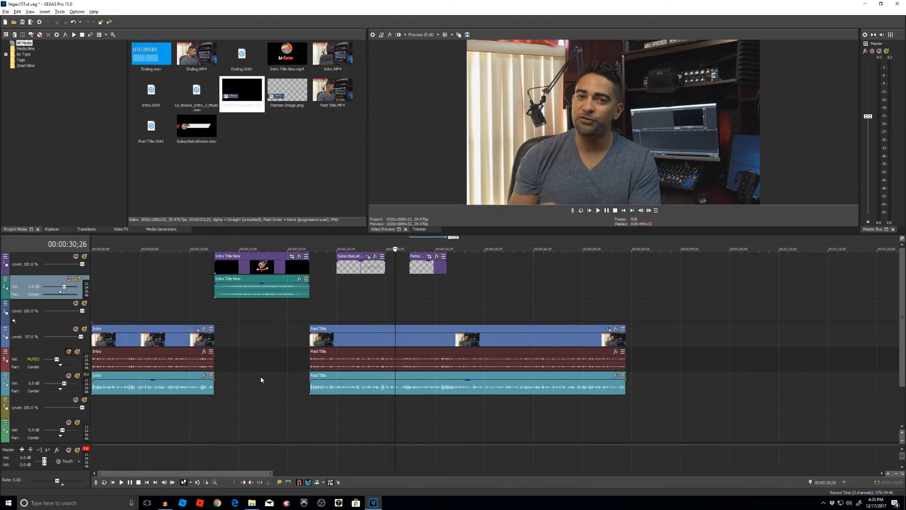
Step: Add the VEGAS Wave Hammer Surround plug-in to the end of track 6's audio FX chain
click(5, 376)
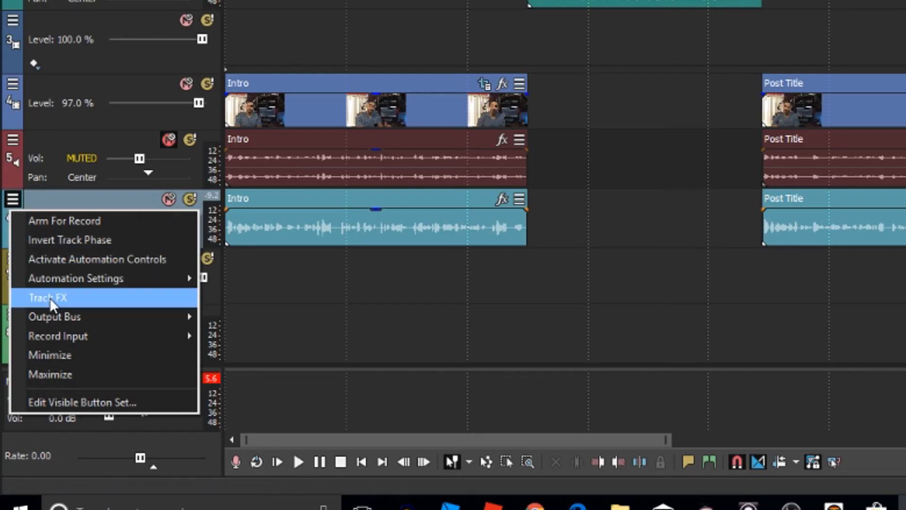
click(21, 415)
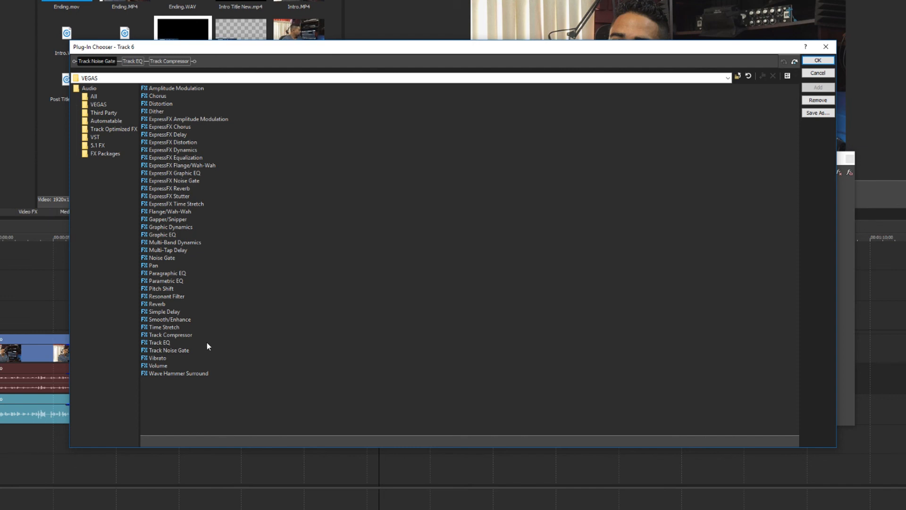
click(182, 374)
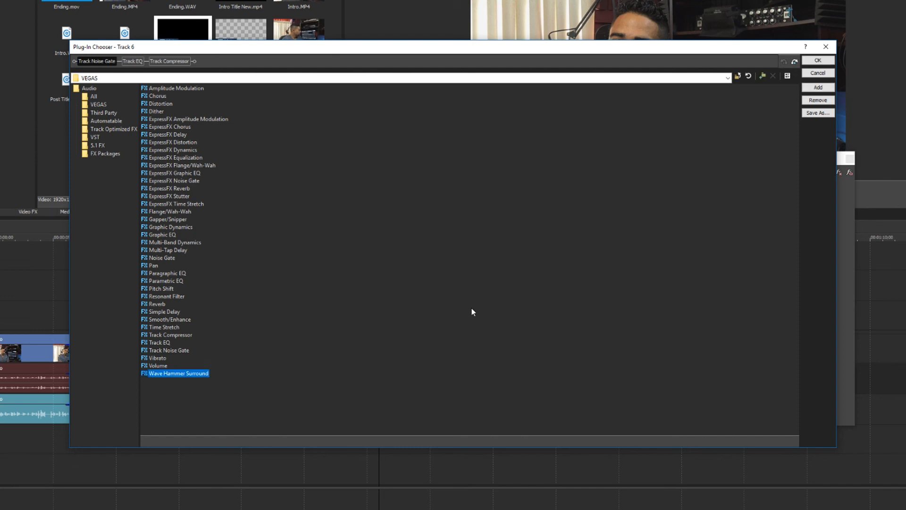
click(824, 86)
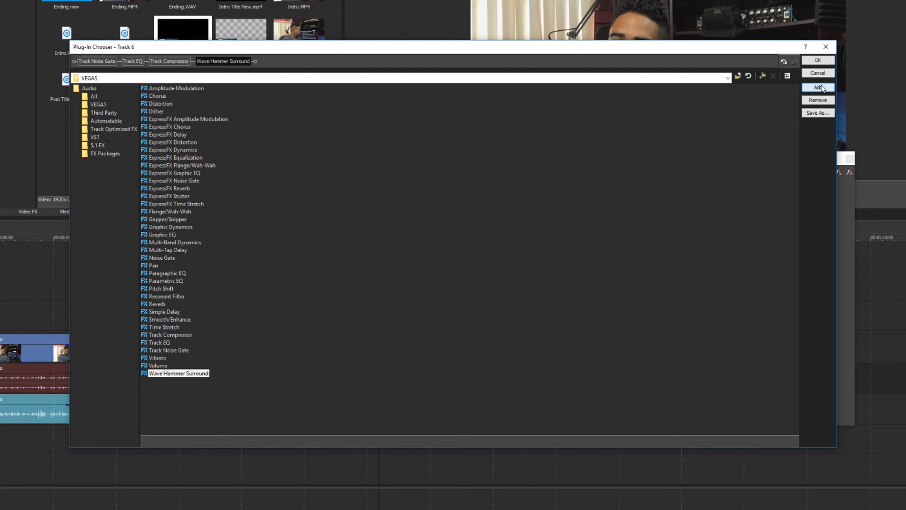
click(819, 61)
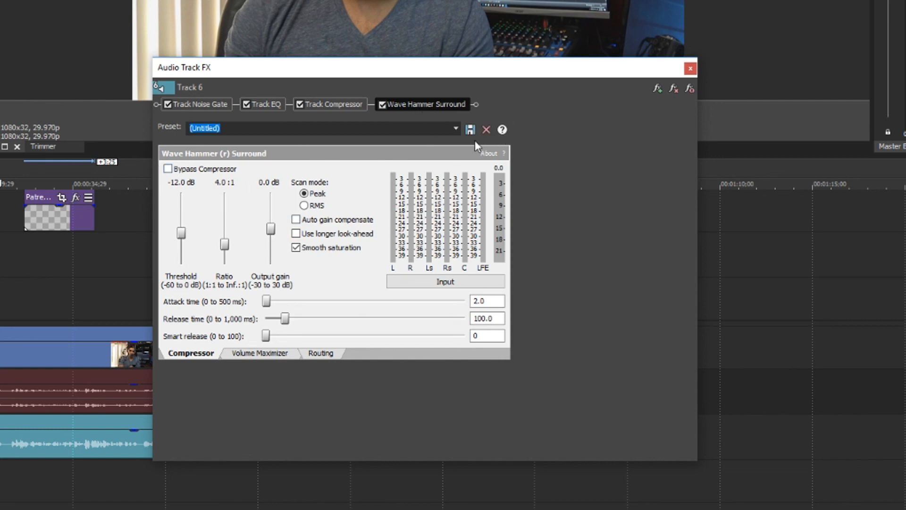
Step: Bypass the Wave Hammer compressor and, during playback, set the Volume Maximizer threshold to -5.2 dB and output level to -1.1 dB
click(168, 169)
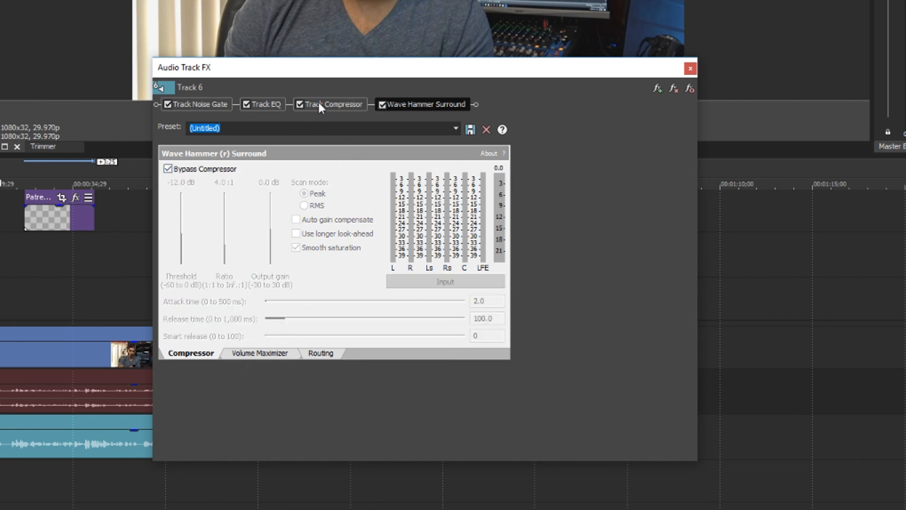
click(246, 356)
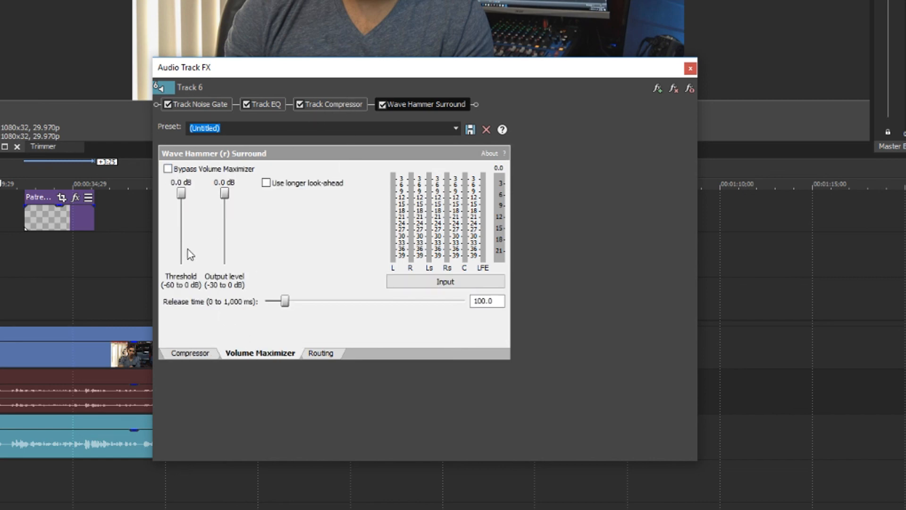
drag(183, 194, 181, 216)
key(space)
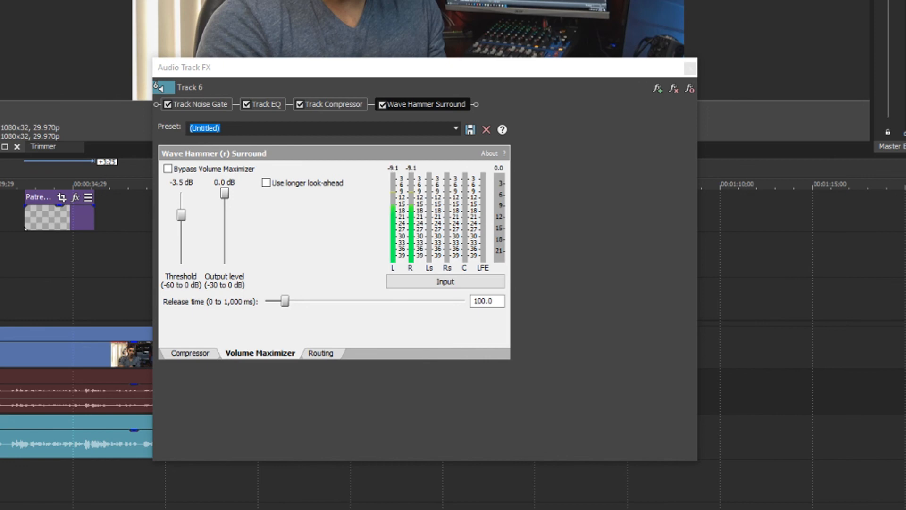
drag(186, 212, 187, 219)
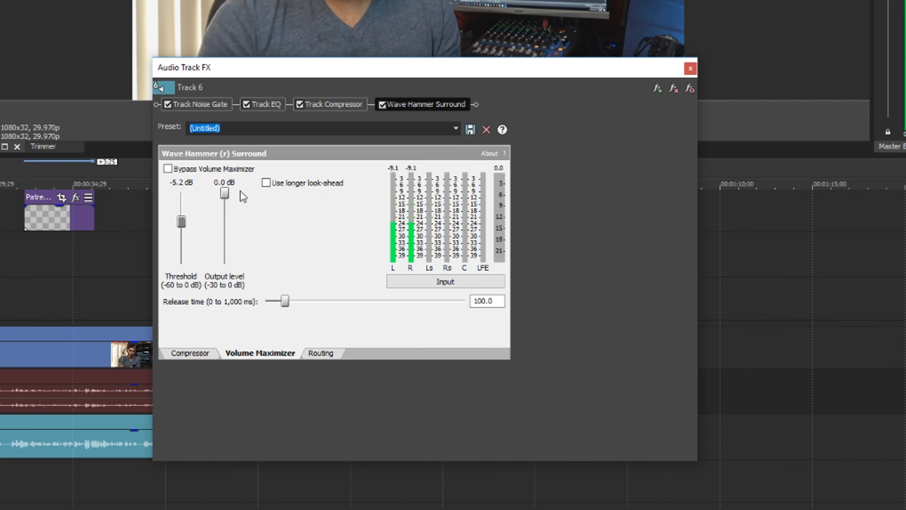
drag(225, 194, 226, 206)
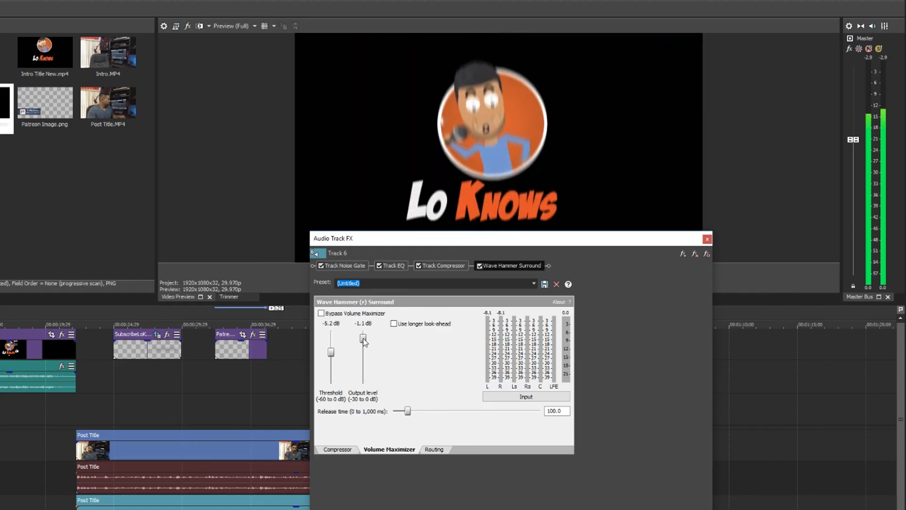
Step: Pause playback, lower the Volume Maximizer output level to -2.1 dB, and play the intro title section to check it
drag(467, 236, 453, 302)
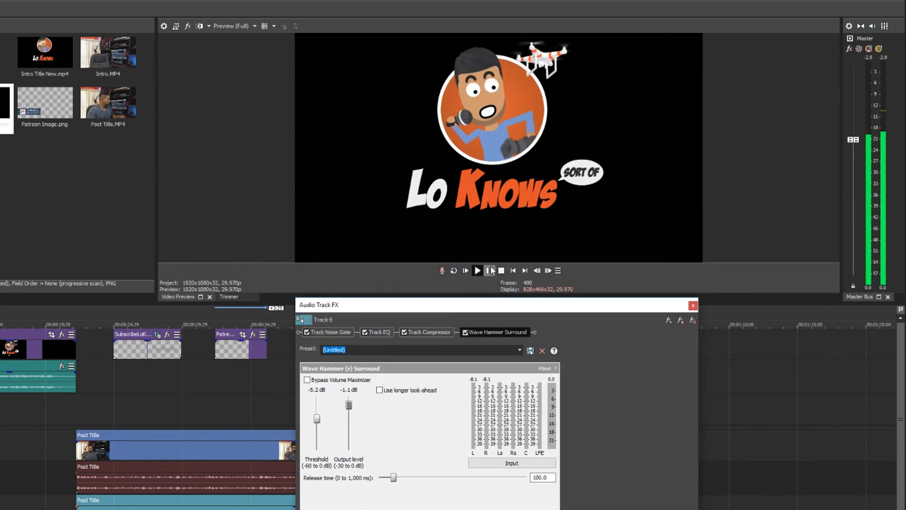
click(491, 270)
drag(349, 406, 350, 410)
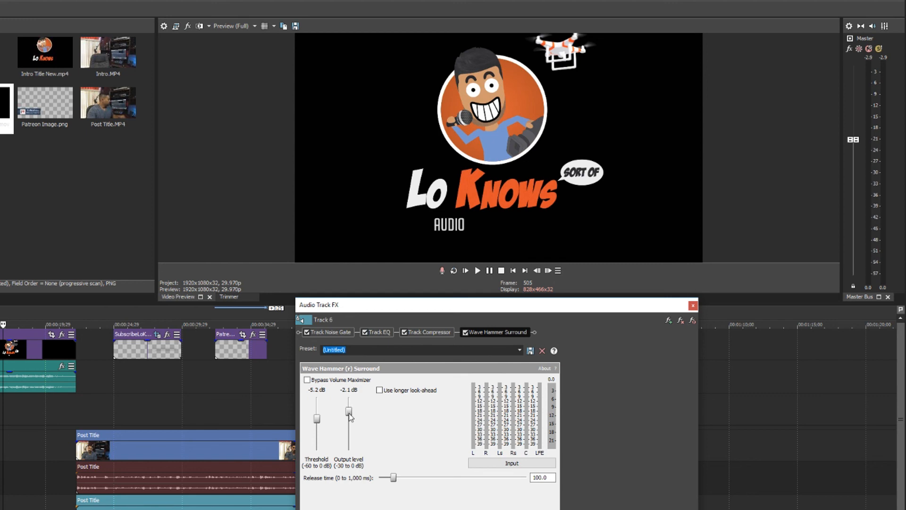
click(478, 271)
key(space)
click(477, 271)
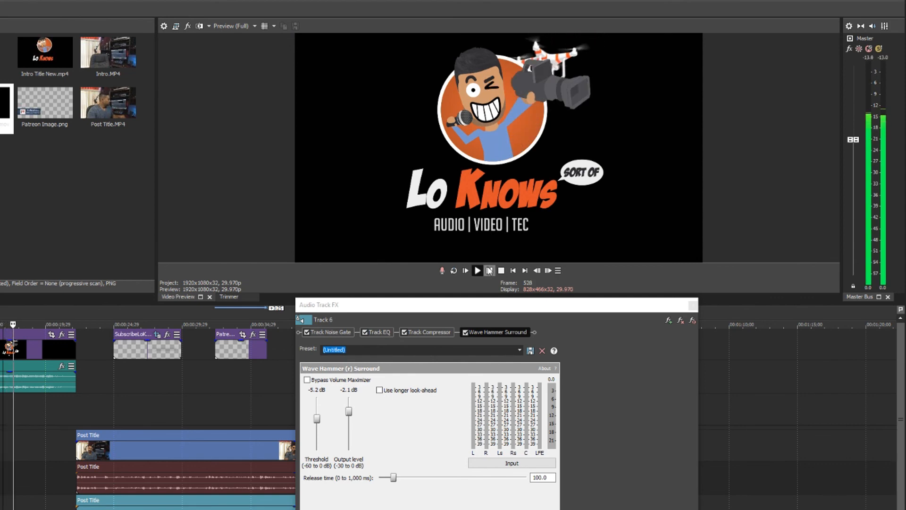
key(space)
Step: Play the voice track from the project start while setting the Volume Maximizer threshold to -8.2 dB and output level to -2.3 dB
key(ctrl+Home)
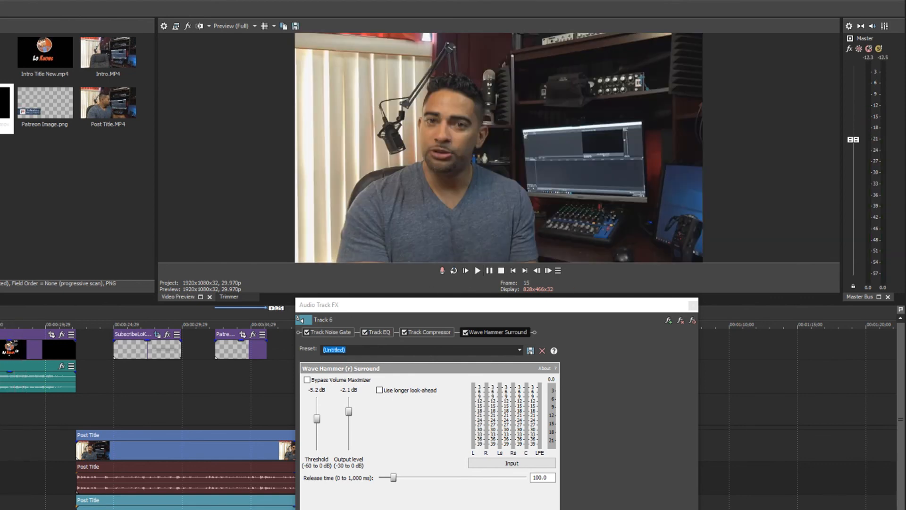
click(478, 271)
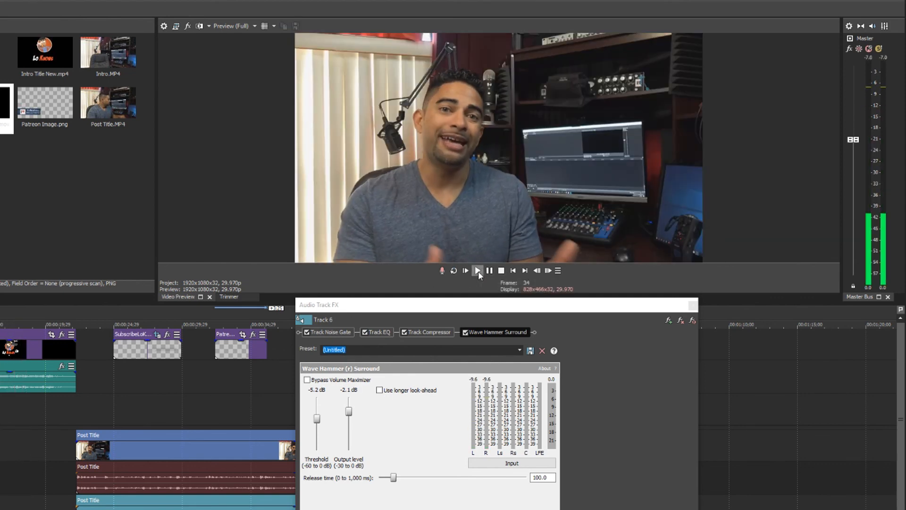
drag(317, 418, 317, 424)
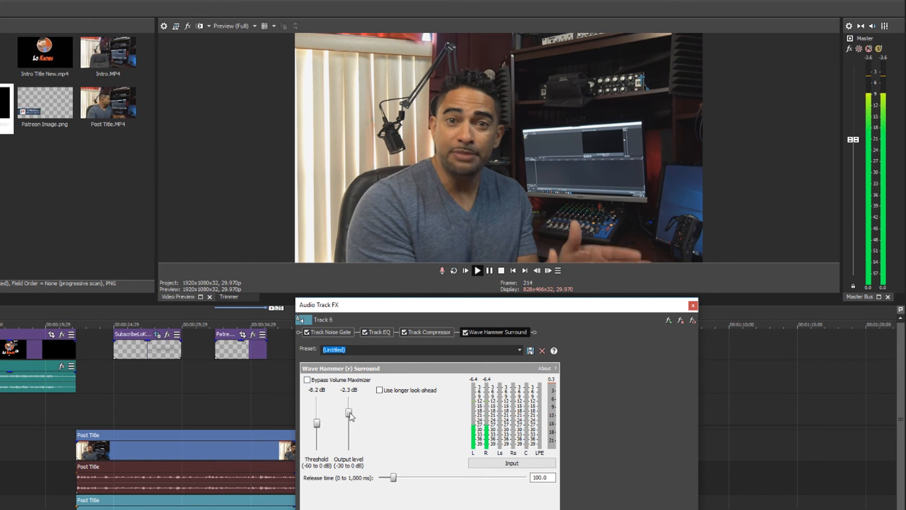
drag(349, 411, 349, 414)
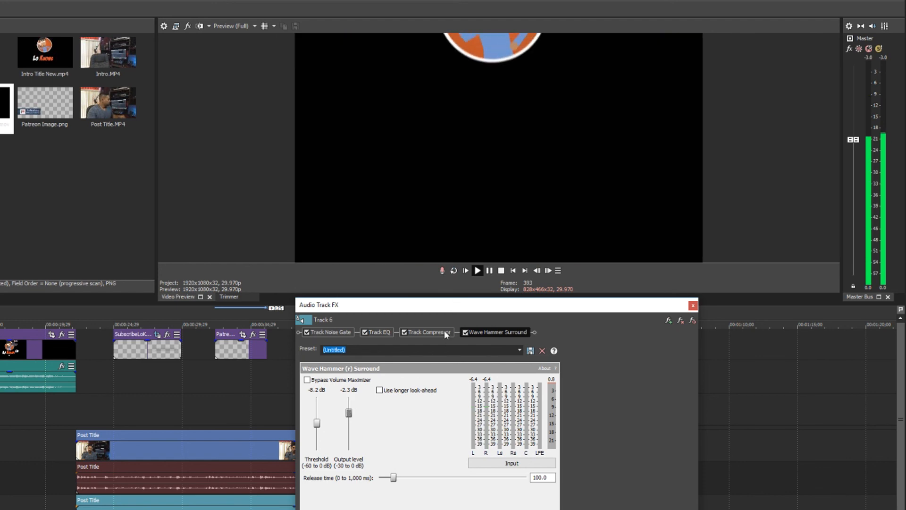
click(489, 271)
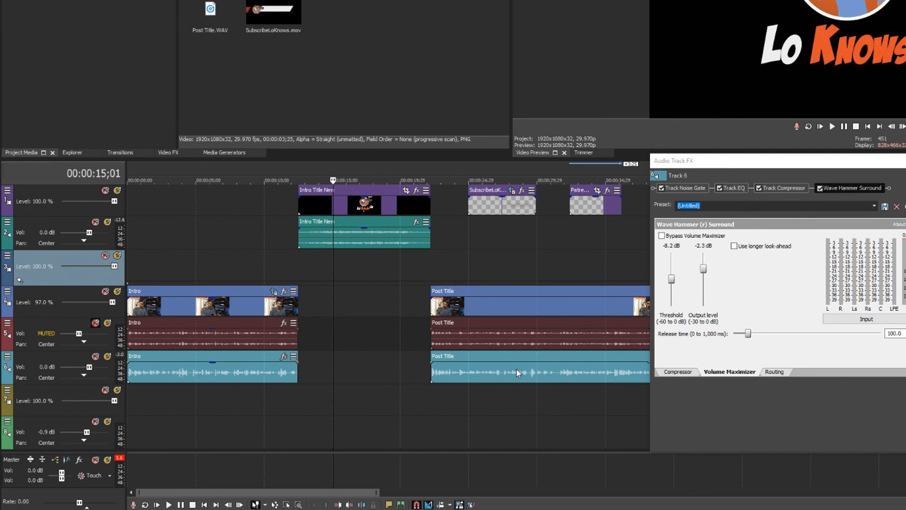
Step: Play the Intro Title New audio on track 2 from about 00:00:15;26 to compare its level
click(344, 238)
key(space)
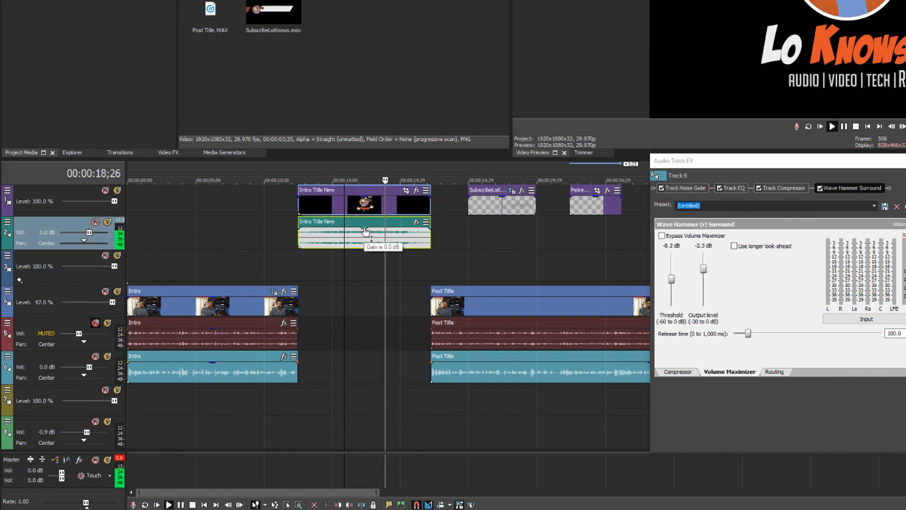
key(space)
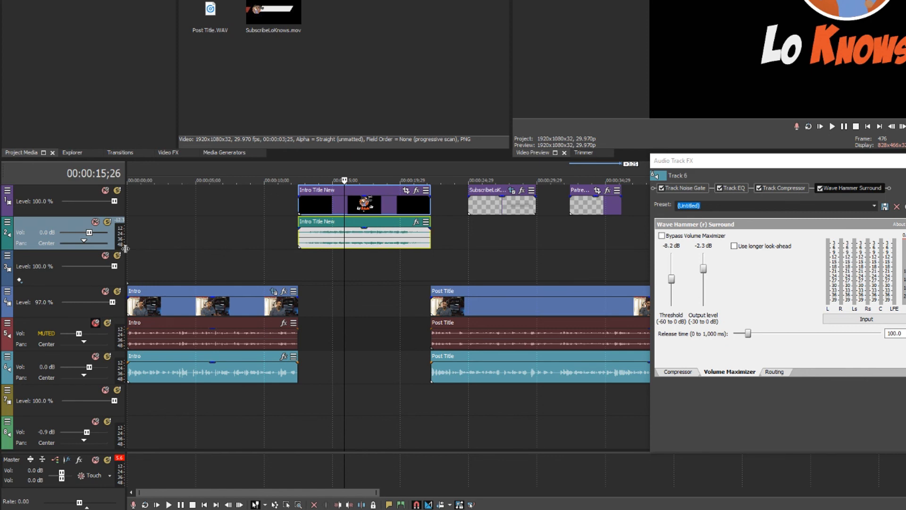
mouse_move(89, 232)
mouse_down()
mouse_move(64, 231)
mouse_move(78, 236)
mouse_up()
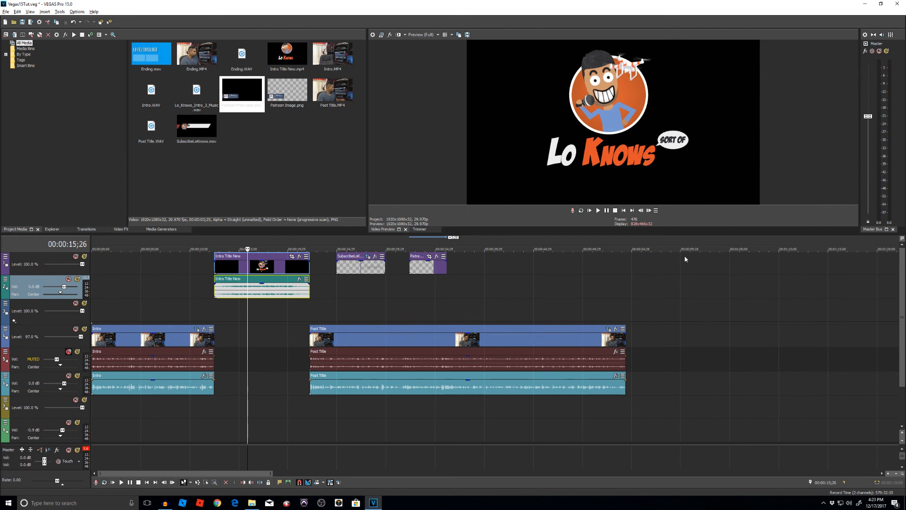
Step: Select the timeline from the Ending clips' end back to the start and choose the MAGIX AVC/AAC MP4 template Internet HD 1080p 29.97 fps (NVidia NVENC)
scroll(740, 294, down, 3)
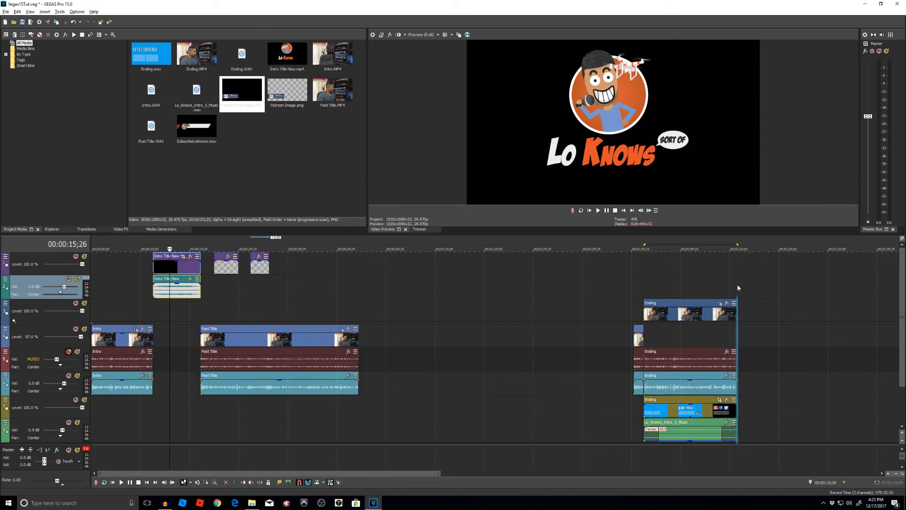
drag(737, 288, 21, 303)
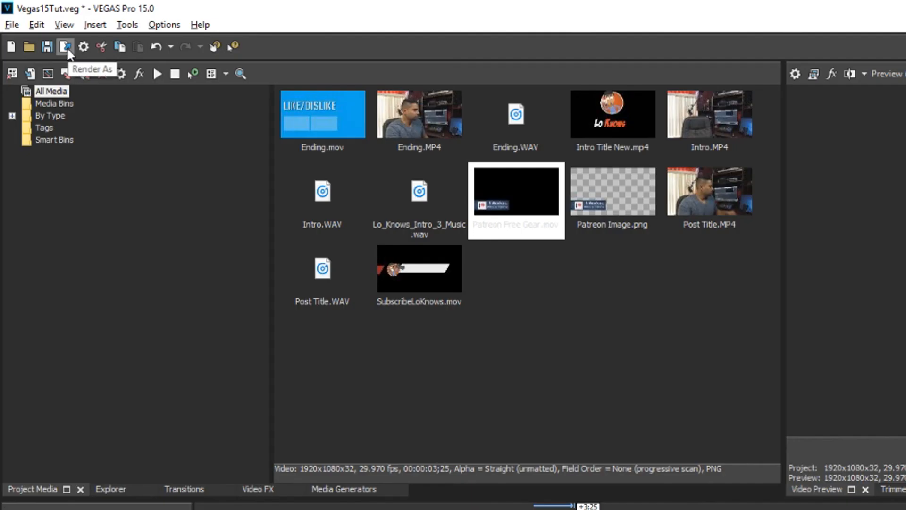
click(66, 47)
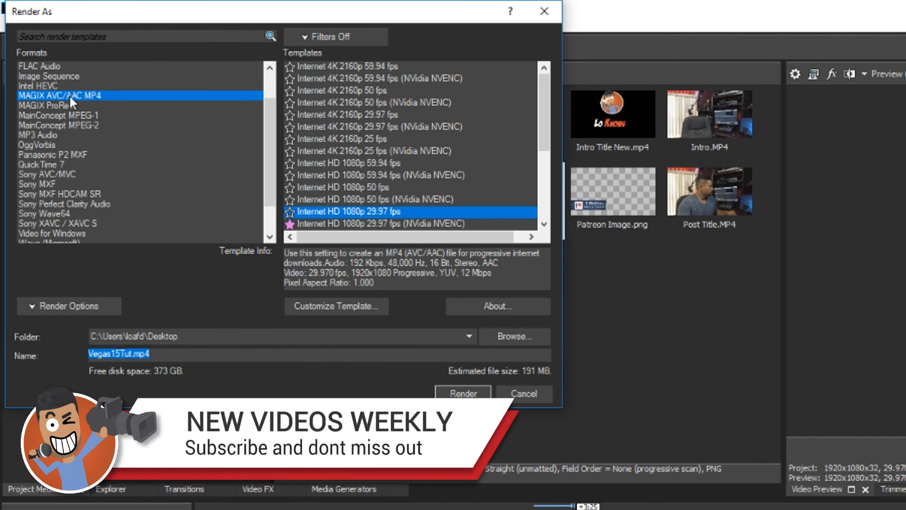
scroll(370, 190, down, 2)
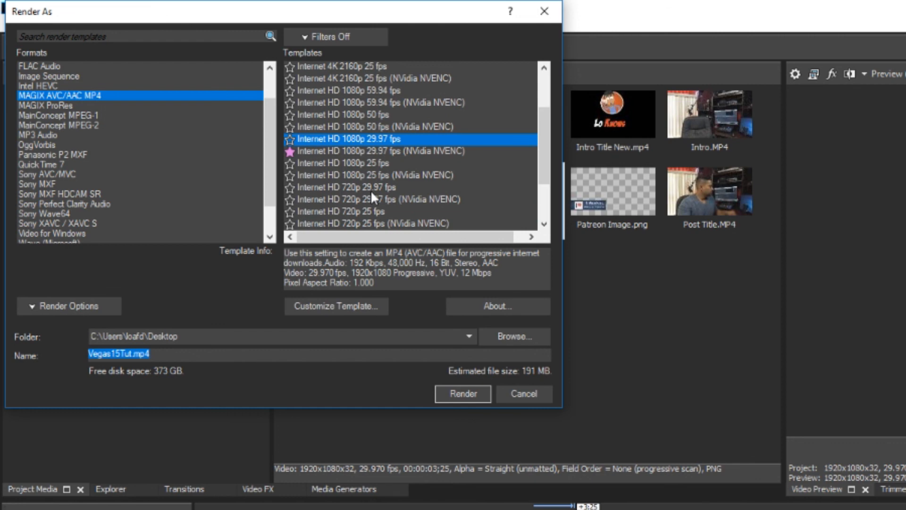
click(417, 149)
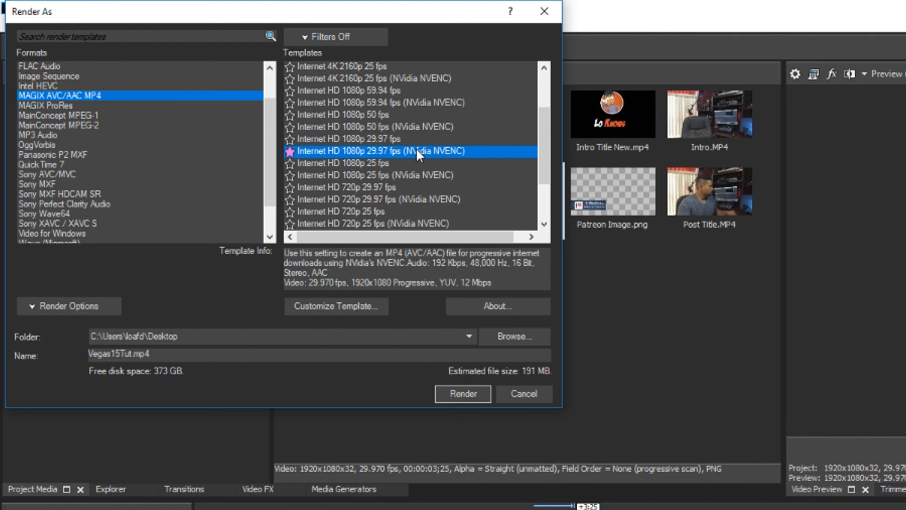
click(356, 139)
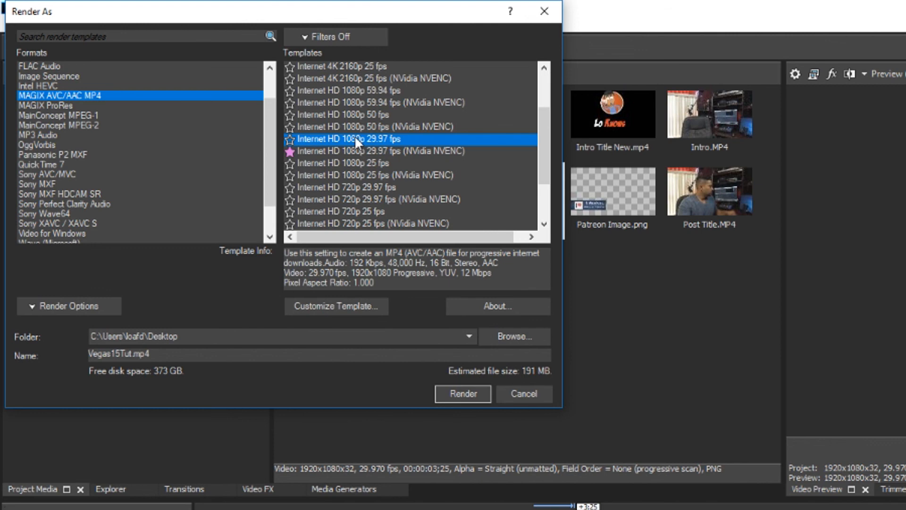
click(355, 151)
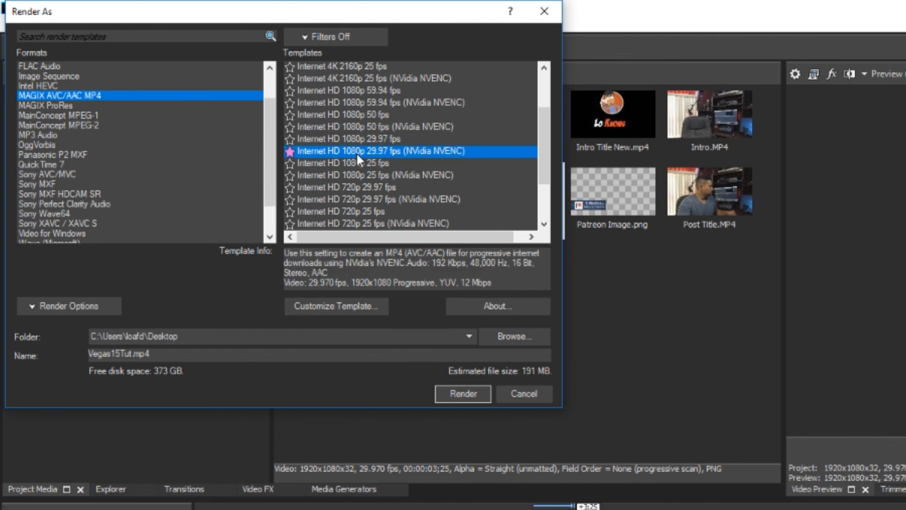
Step: Customize the selected MP4 template by setting its average variable bit rate to 28,000,000 bps and accept the custom settings
click(334, 306)
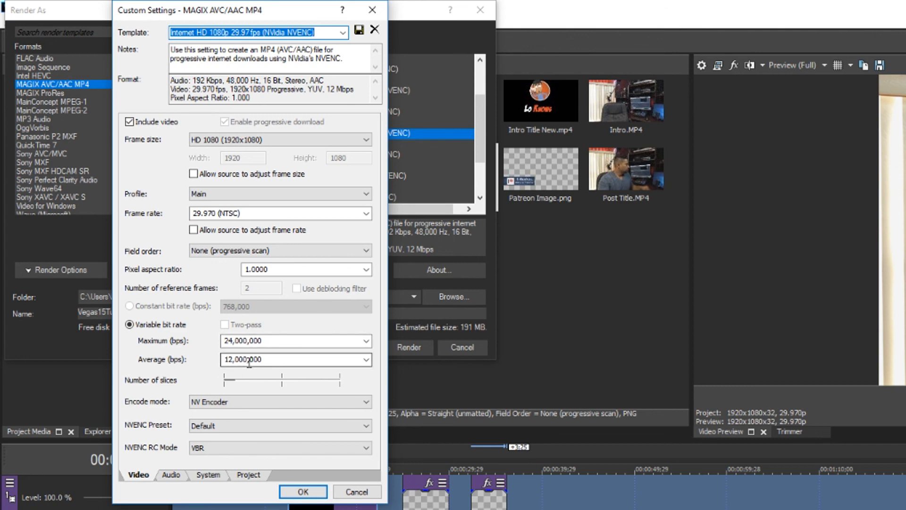
click(366, 359)
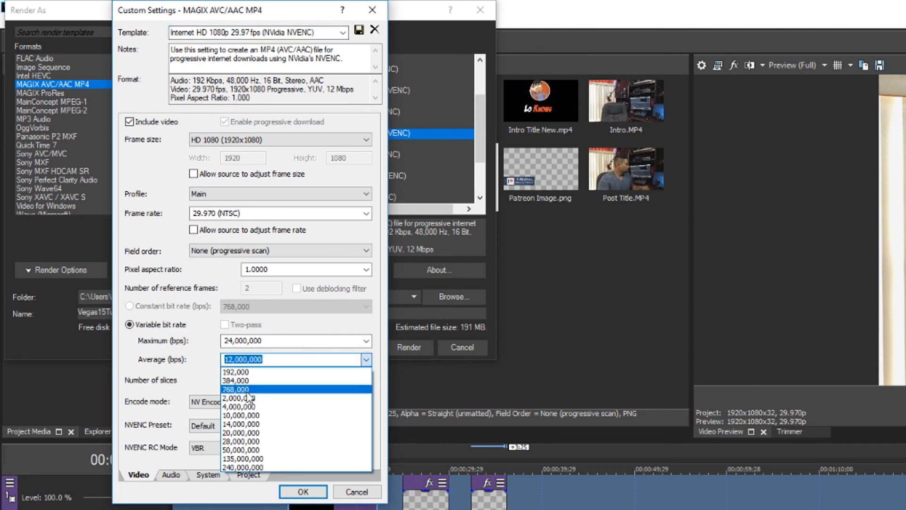
click(241, 441)
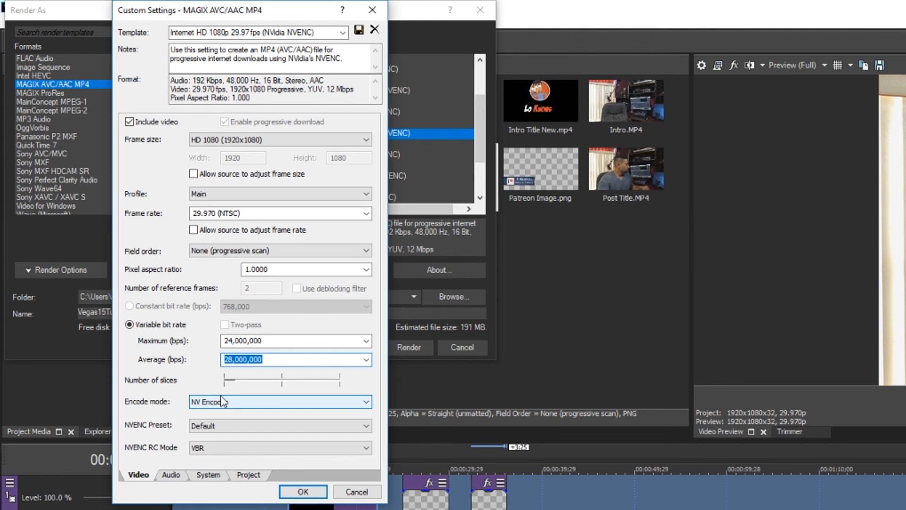
click(299, 494)
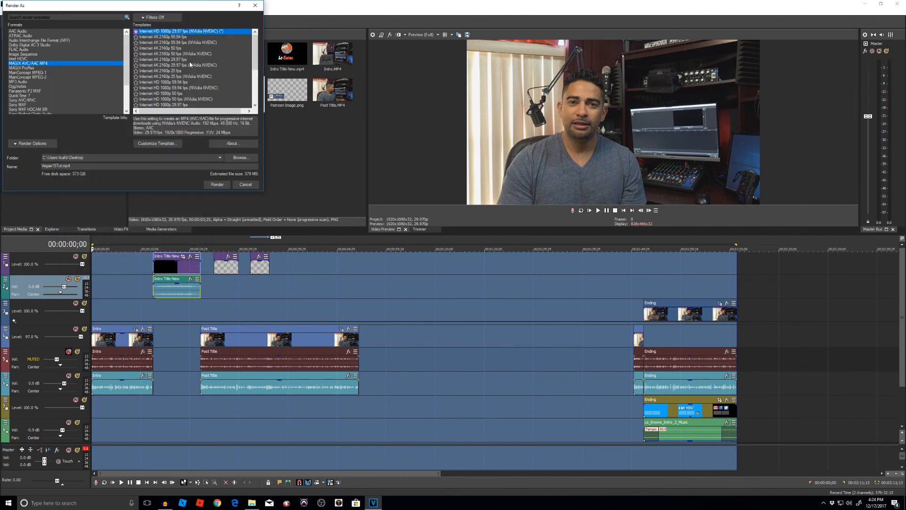
Step: Name the output file Vegas15Final in the Desktop folder and start the render
double_click(54, 165)
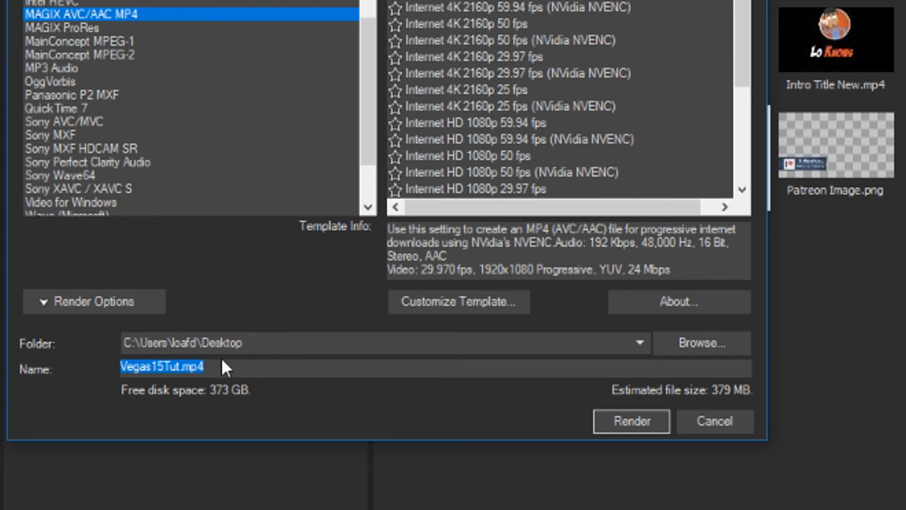
drag(289, 363, 7, 343)
text(Vegas1)
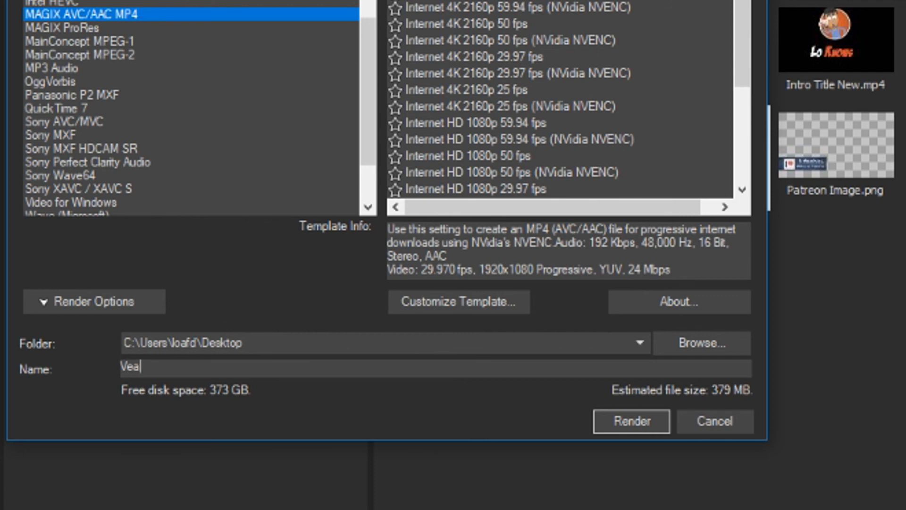
text(5Final)
click(631, 420)
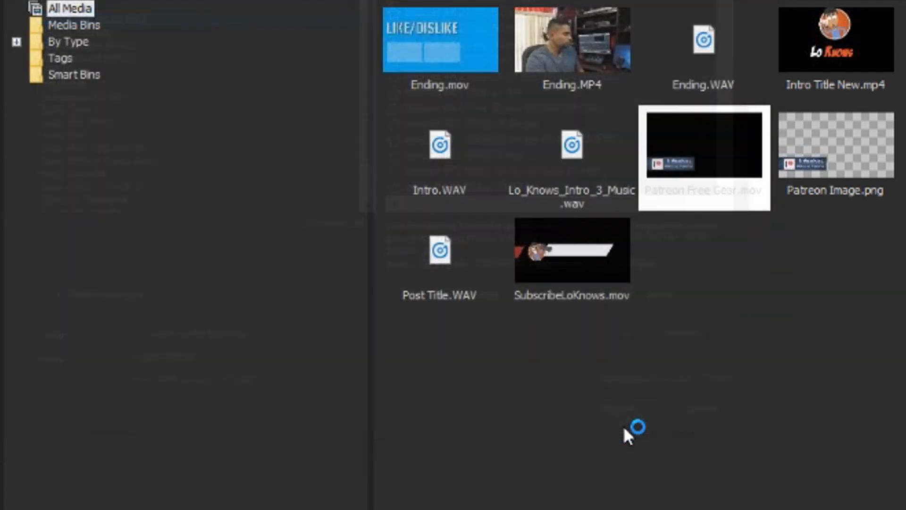